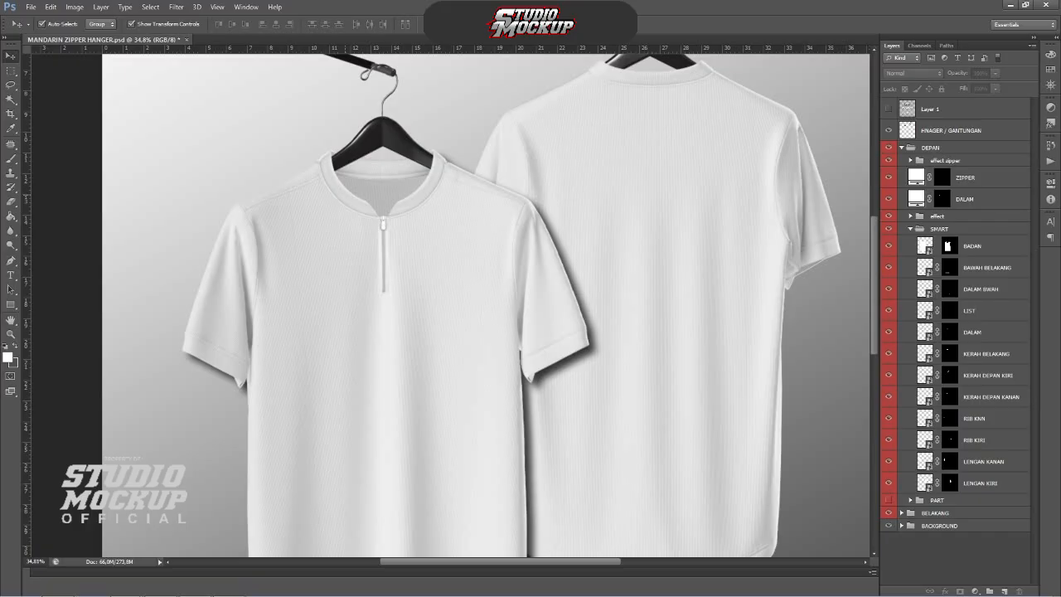
pyautogui.scroll(2, 382, 217)
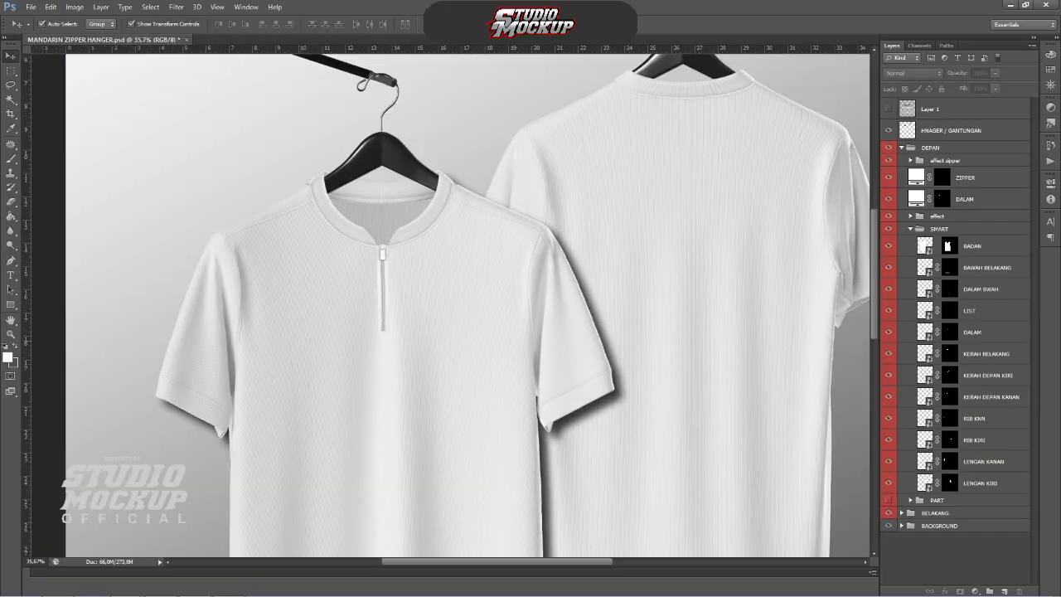
pyautogui.scroll(-6, 313, 333)
pyautogui.scroll(11, 324, 294)
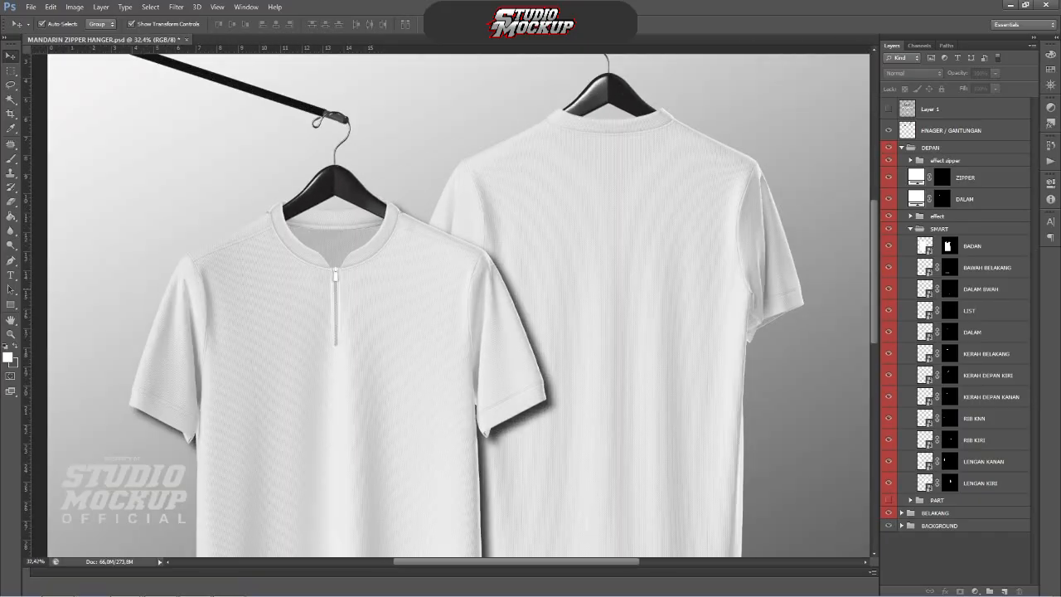
pyautogui.scroll(-20, 361, 323)
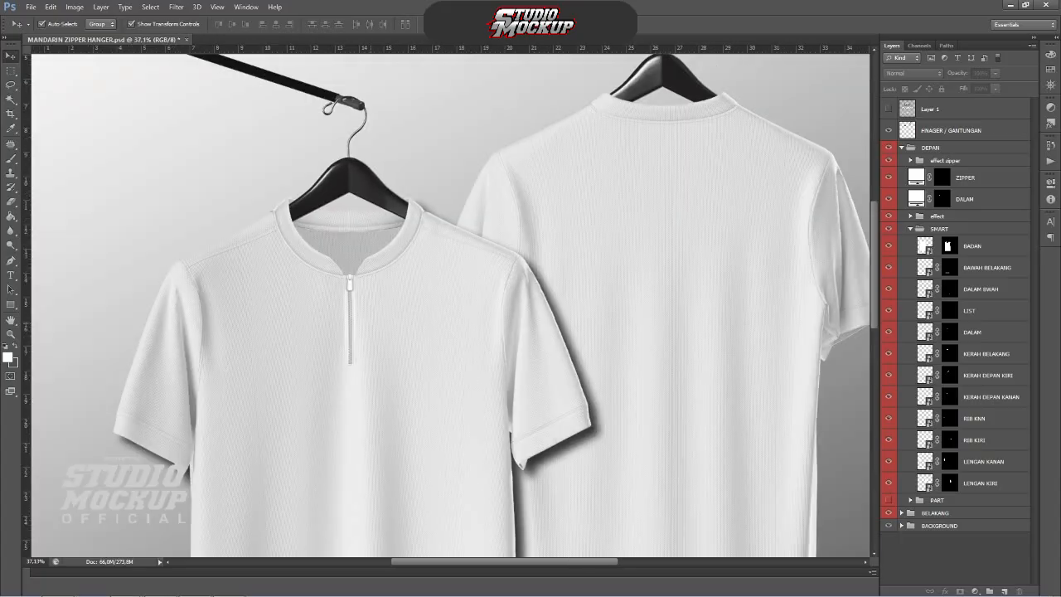
pyautogui.hotkey('ctrl', '0')
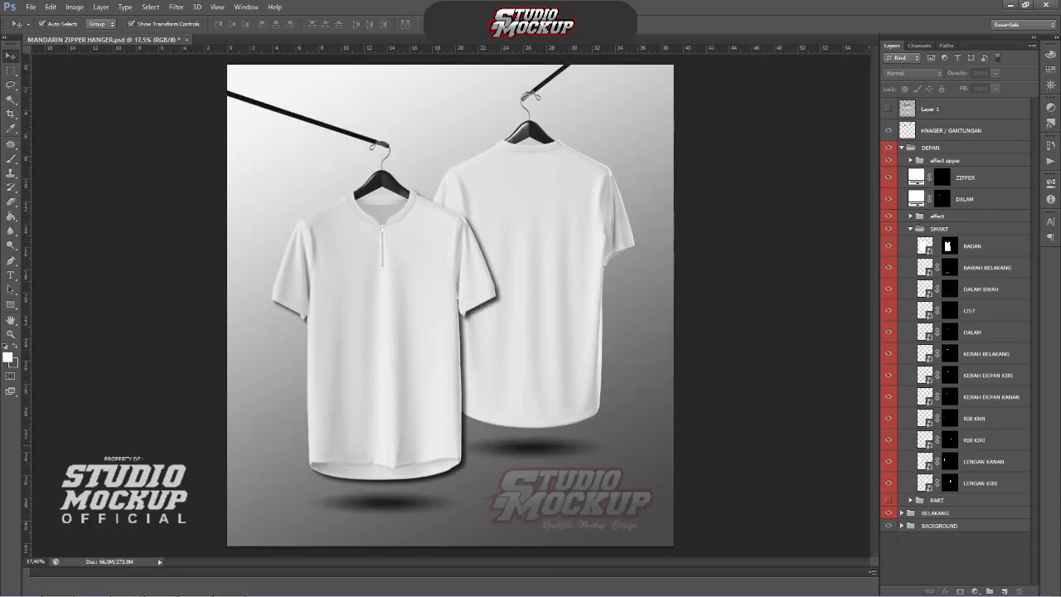
# Step: Switch to CorelDRAW and bring up the Untitled-1 document with the jersey pattern
pyautogui.moveTo(125, 585)
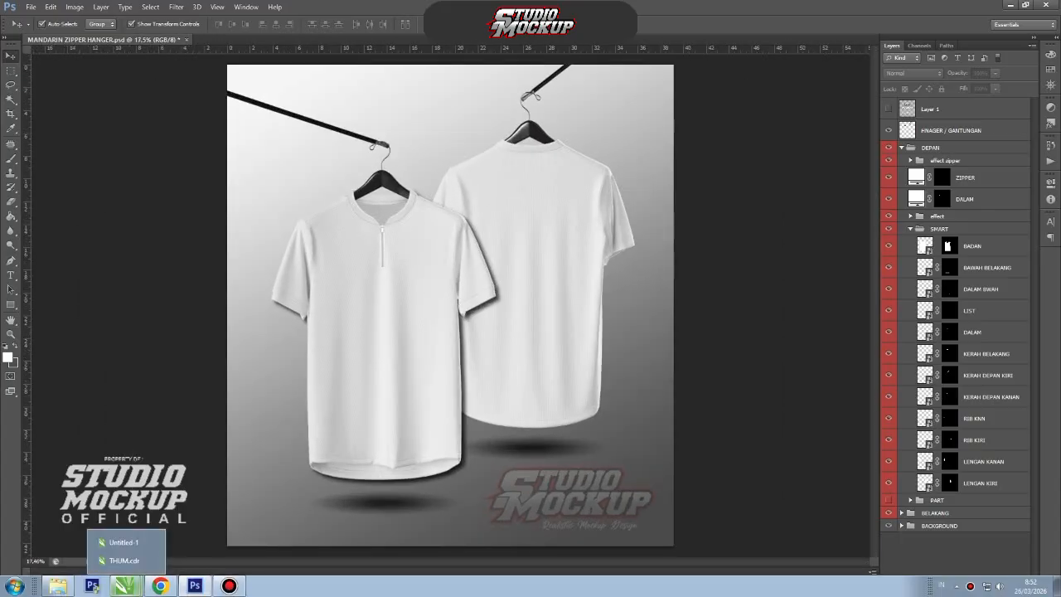
pyautogui.click(126, 561)
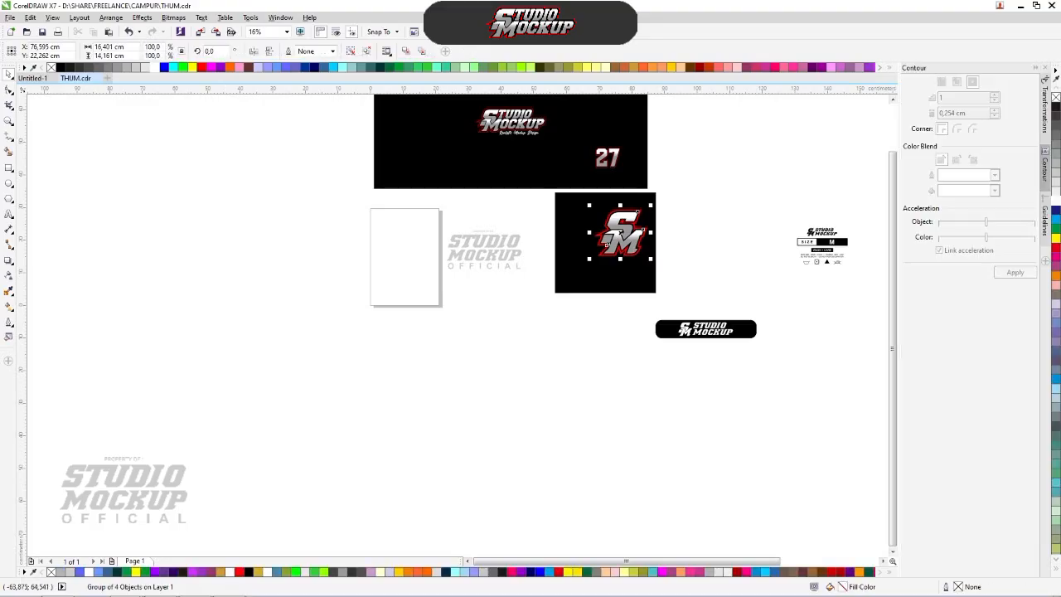
pyautogui.click(32, 78)
pyautogui.scroll(3, 386, 282)
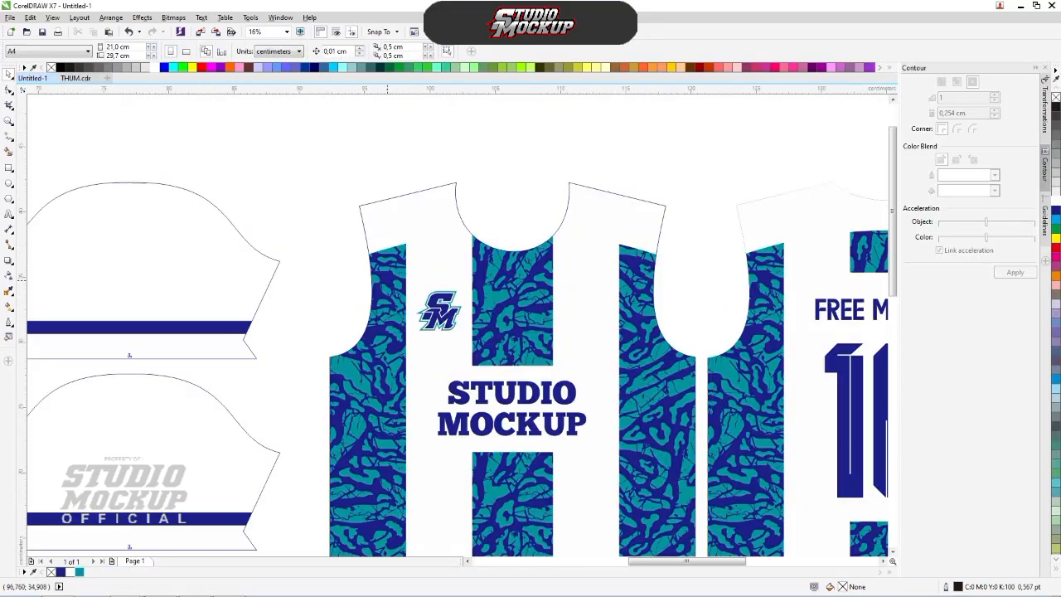
pyautogui.scroll(-2, 387, 282)
pyautogui.moveTo(528, 315); pyautogui.dragTo(393, 192)
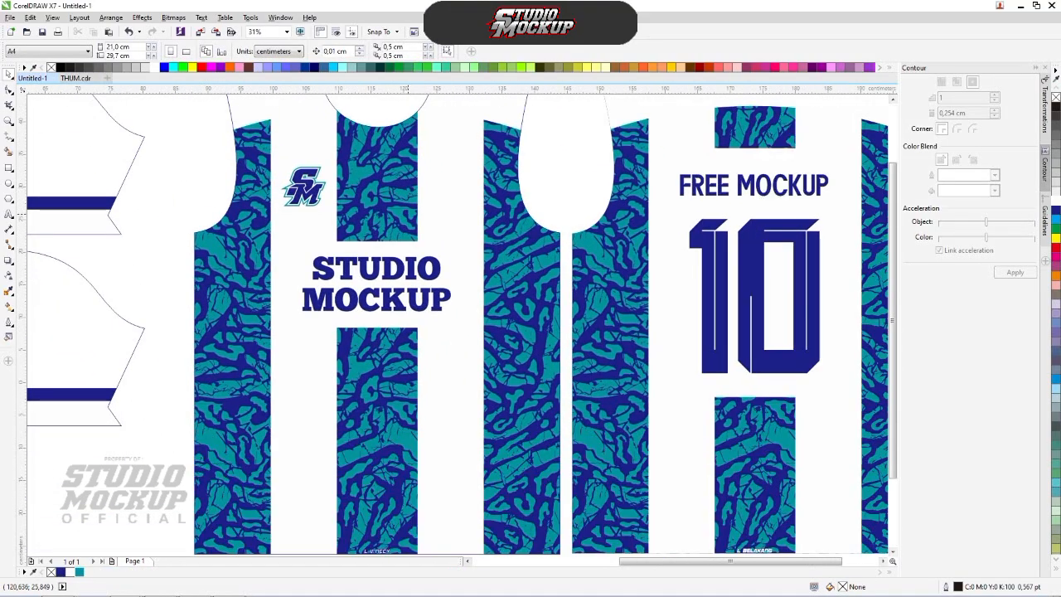
pyautogui.scroll(-1, 443, 316)
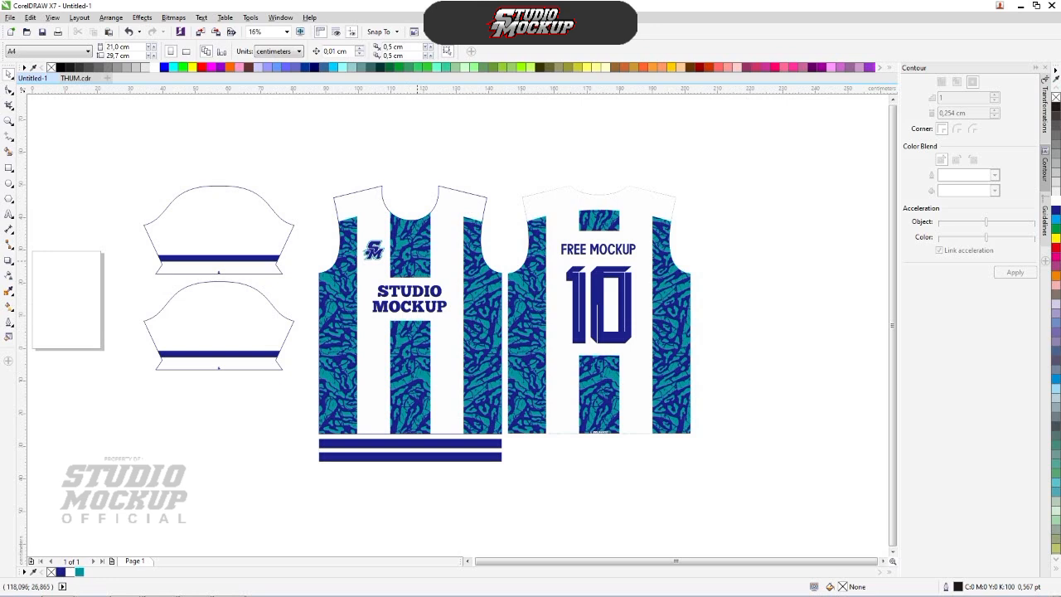
# Step: Export only the SM chest logo as PNG file 4 in the Pictures library, replacing the existing file
pyautogui.scroll(1, 413, 257)
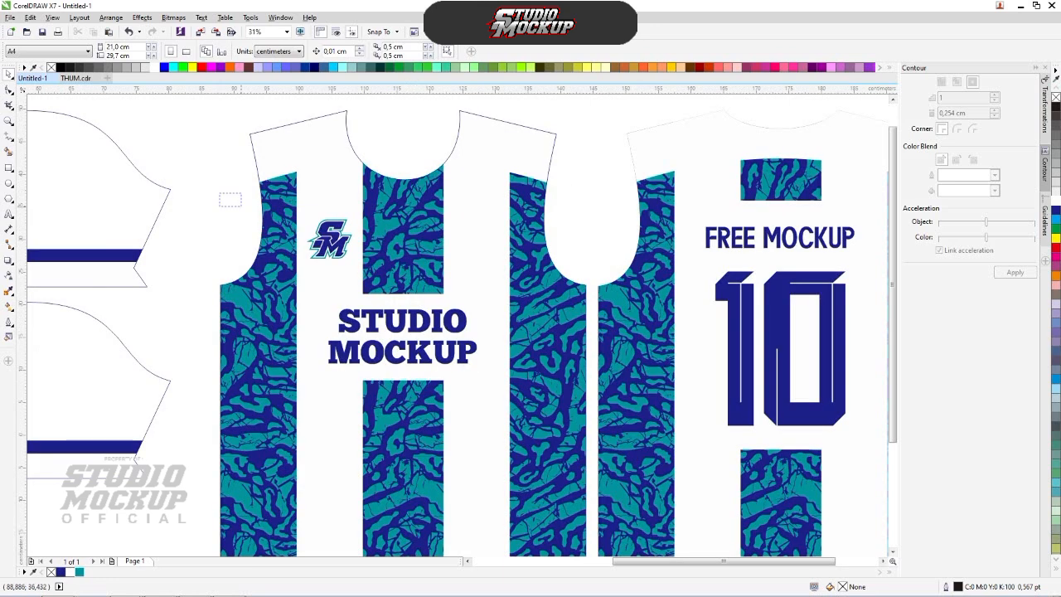
pyautogui.moveTo(241, 206); pyautogui.dragTo(386, 299)
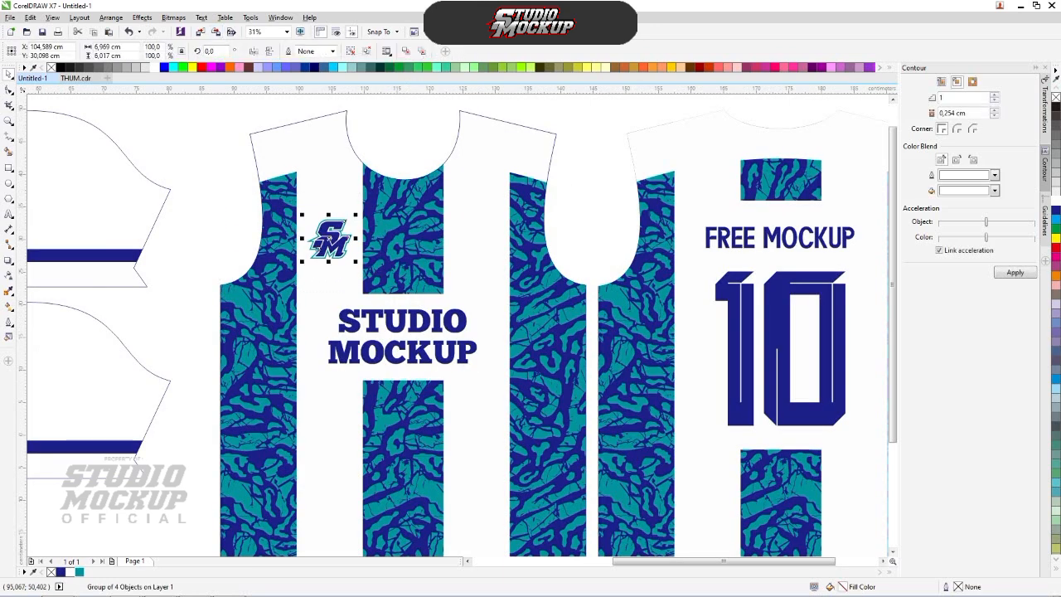
pyautogui.hotkey('ctrl', 'e')
pyautogui.doubleClick(365, 123)
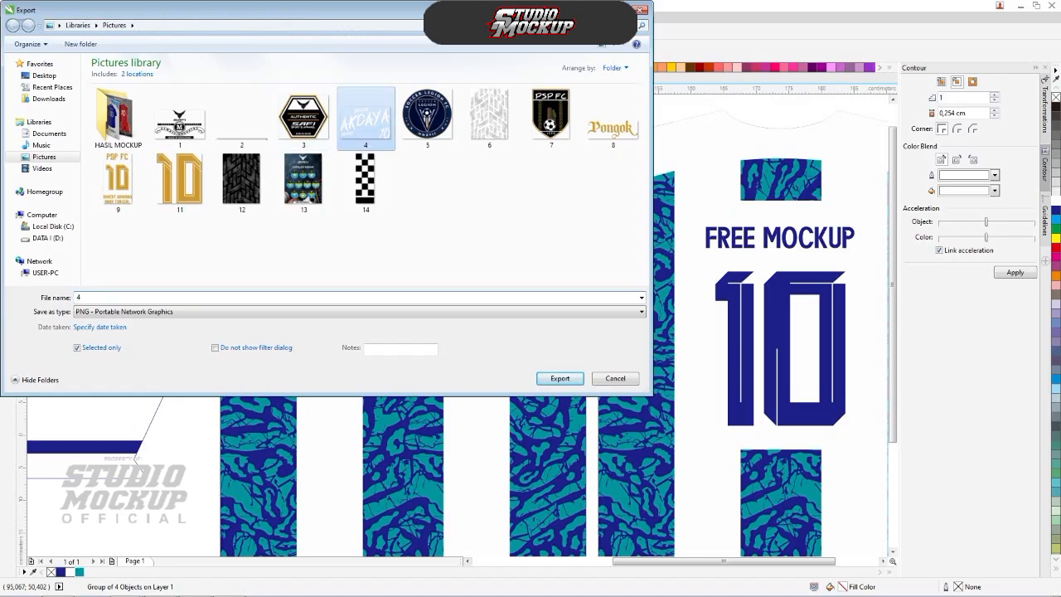
pyautogui.click(557, 303)
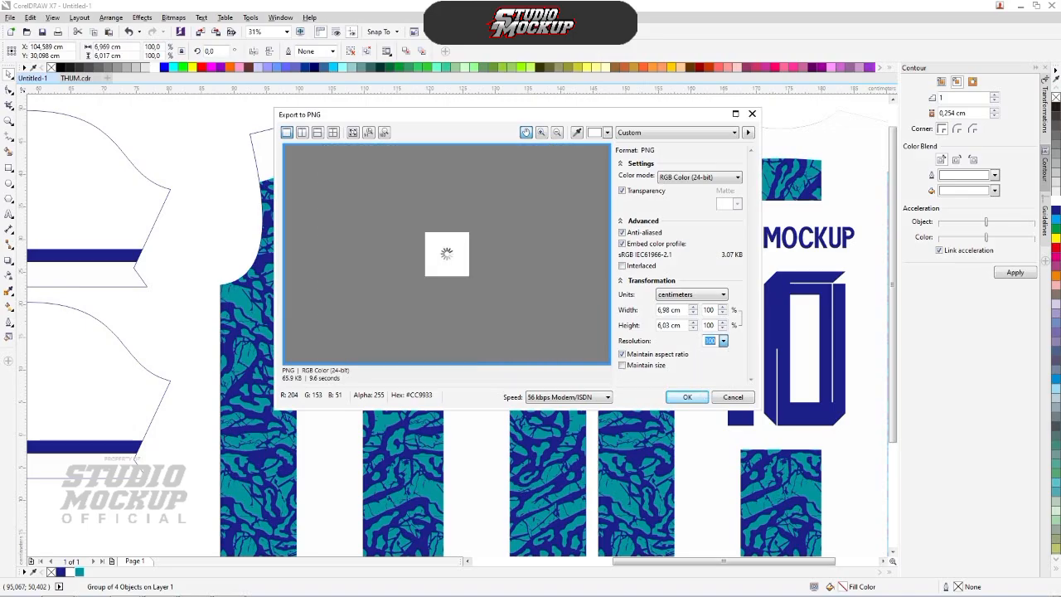
pyautogui.click(687, 397)
# Step: Export only the STUDIO MOCKUP chest text as PNG file 5, replacing the existing file
pyautogui.moveTo(586, 266)
pyautogui.mouseDown()
pyautogui.moveTo(329, 377)
pyautogui.moveTo(314, 370)
pyautogui.mouseUp()
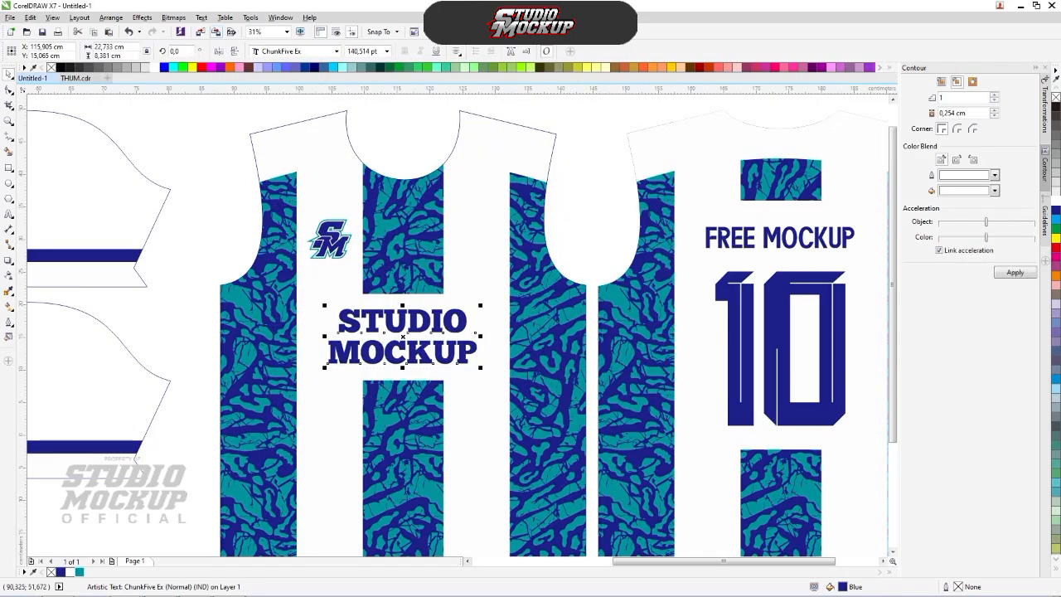
pyautogui.hotkey('ctrl', 'e')
pyautogui.write('5')
pyautogui.press('Return')
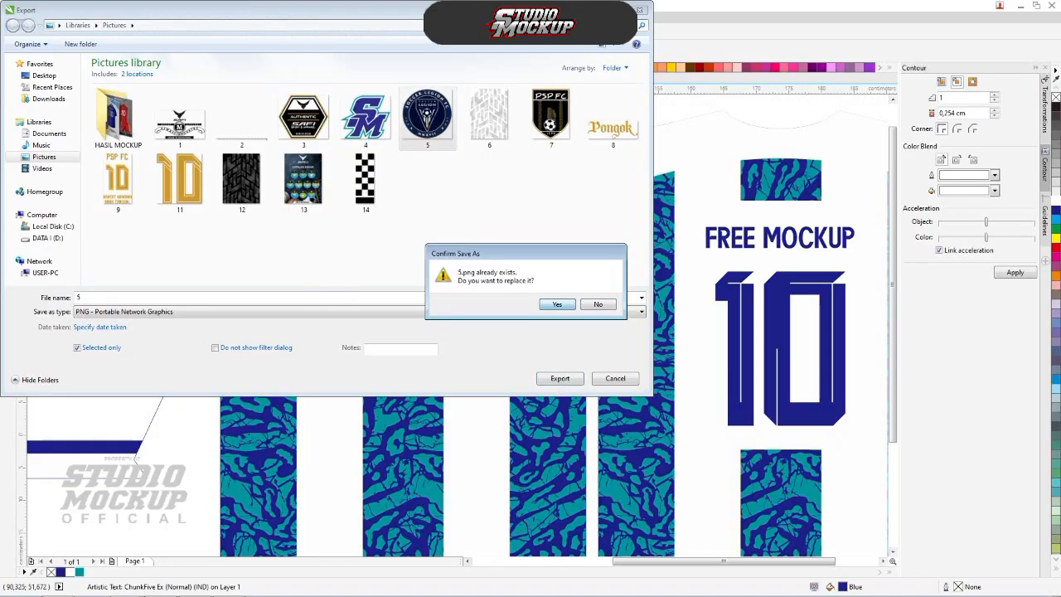
pyautogui.press('Return')
pyautogui.press('Return')
# Step: Export the FREE MOCKUP text and the number 10 from the back panel together as PNG file 6, replacing the existing file
pyautogui.moveTo(654, 312); pyautogui.dragTo(548, 306)
pyautogui.moveTo(722, 251); pyautogui.dragTo(553, 367)
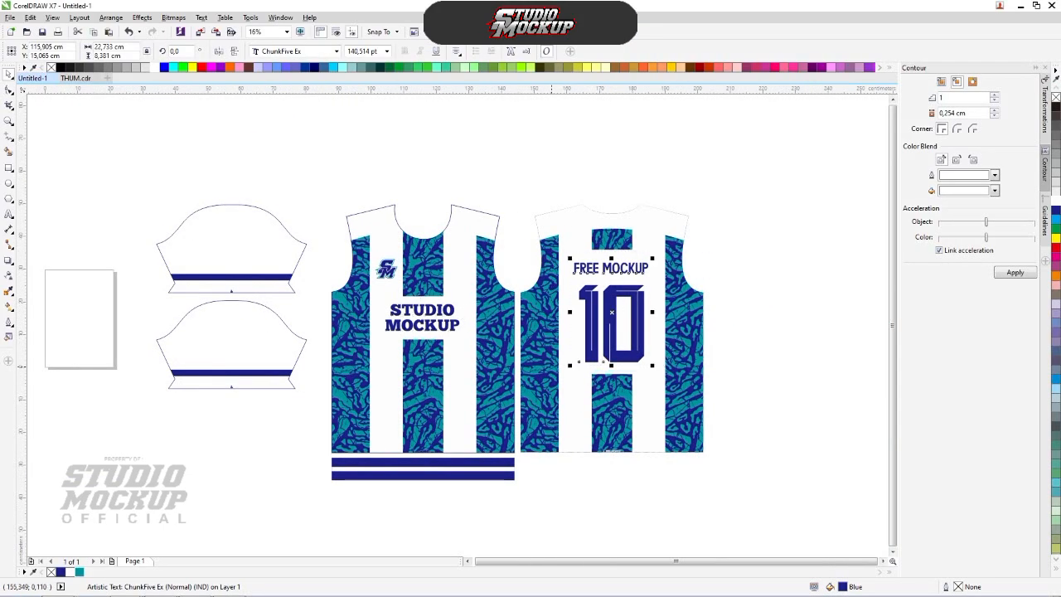
pyautogui.hotkey('ctrl', 'e')
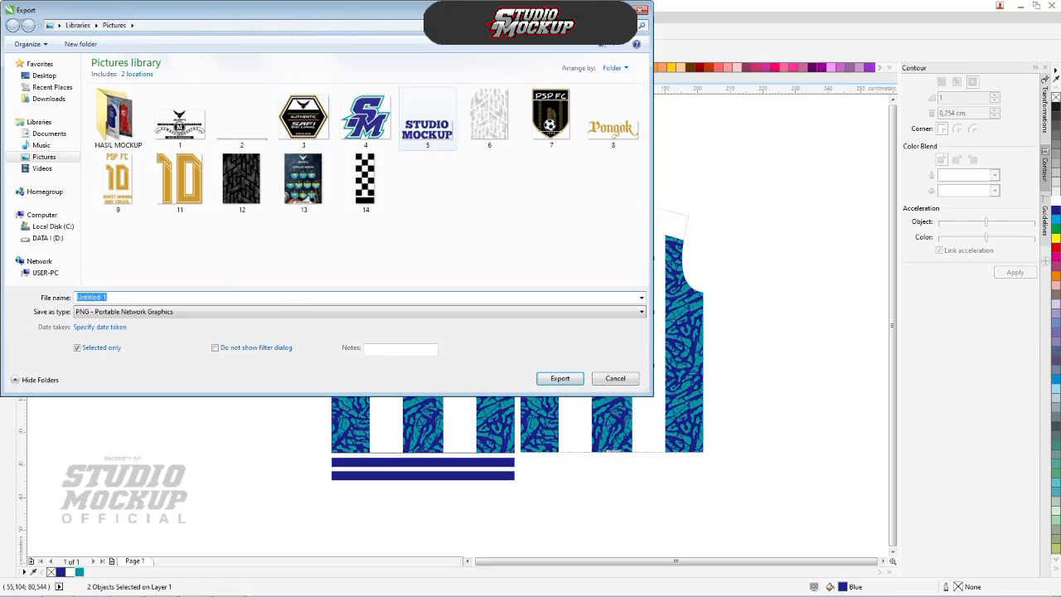
pyautogui.doubleClick(489, 118)
pyautogui.press('Return')
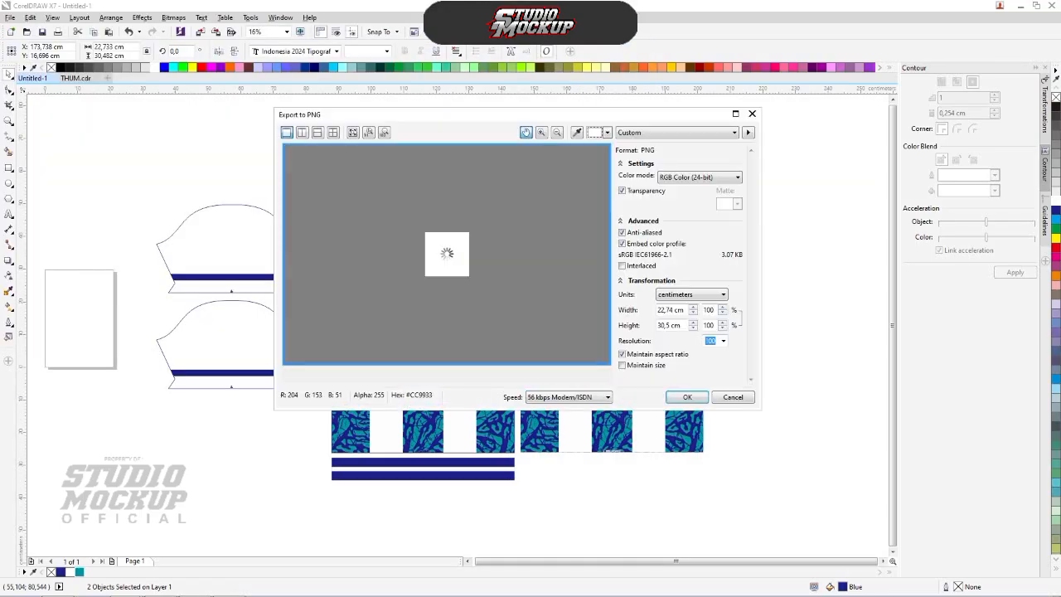
pyautogui.press('Return')
# Step: Open the front jersey panel's PowerClip contents for editing
pyautogui.scroll(2, 406, 270)
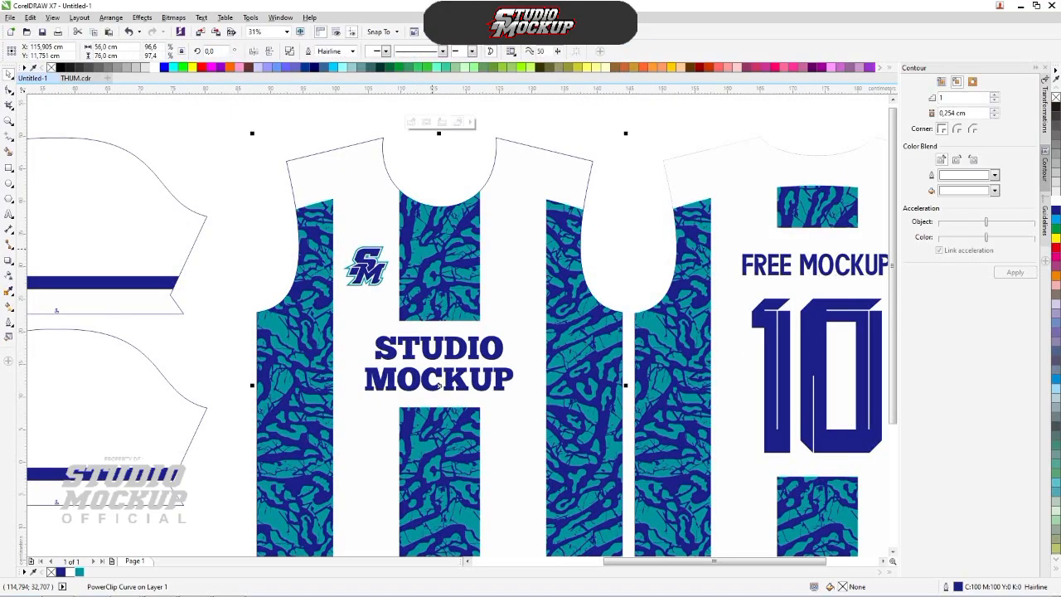
pyautogui.rightClick(415, 248)
pyautogui.click(464, 292)
# Step: Export the blue and teal pattern rectangle inside the front panel's PowerClip as PNG file 7, replacing the existing file
pyautogui.click(452, 268)
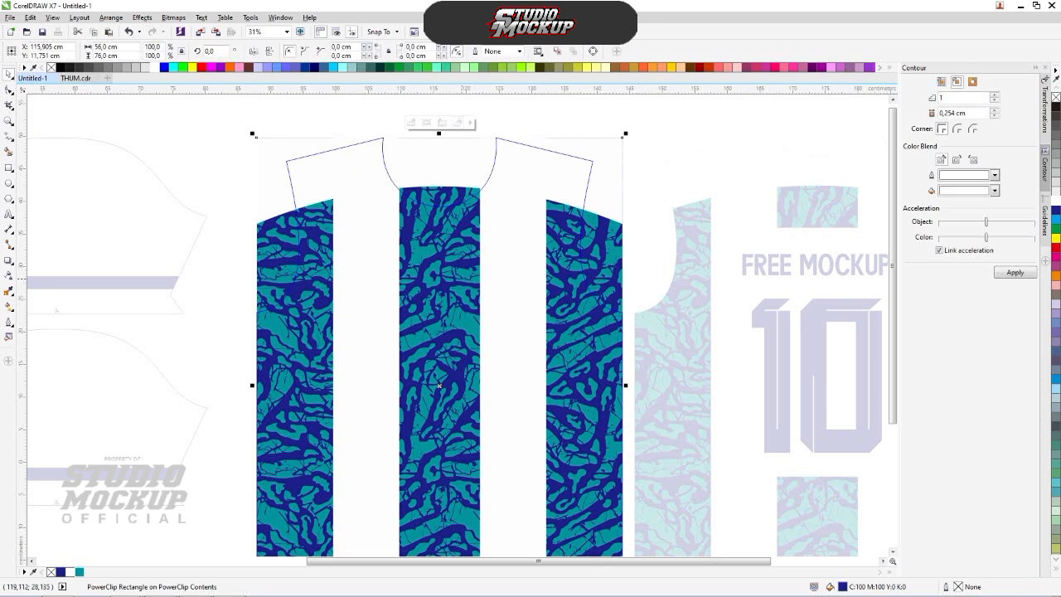
pyautogui.hotkey('ctrl', 'e')
pyautogui.click(551, 117)
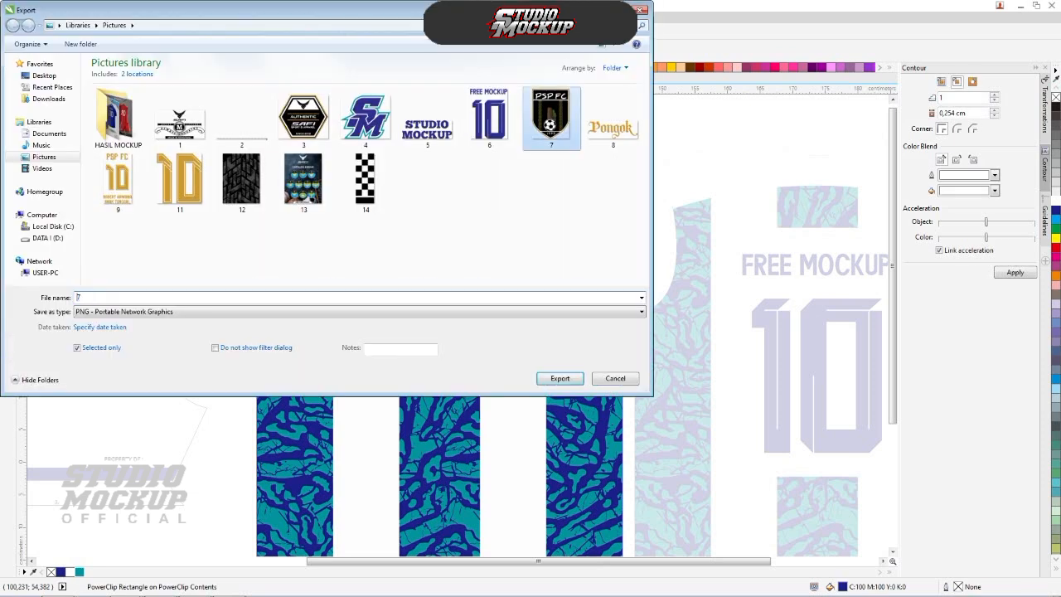
pyautogui.press('Return')
pyautogui.press('Left')
pyautogui.press('Return')
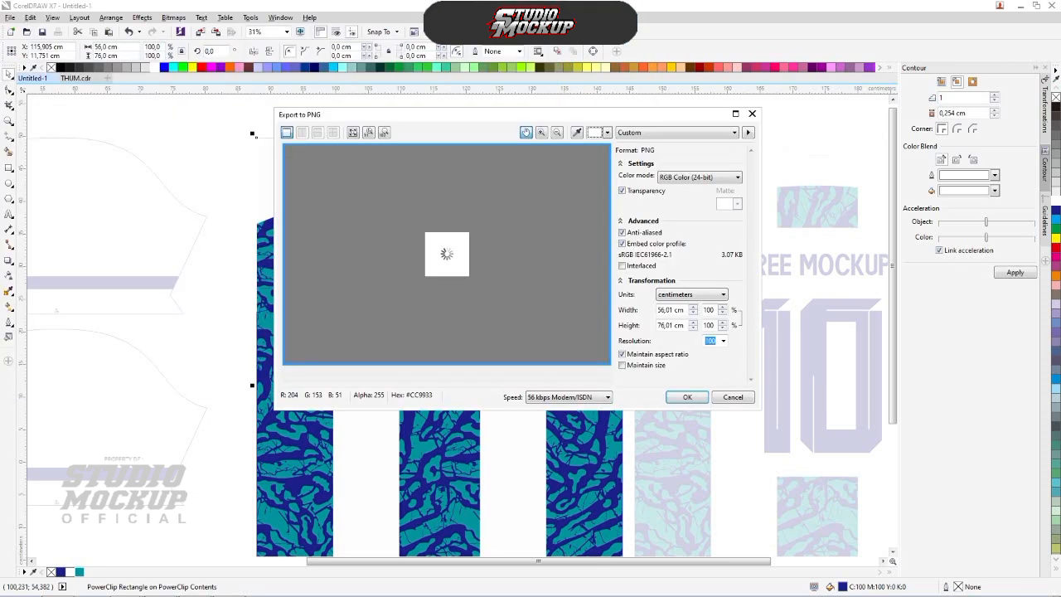
pyautogui.press('Return')
# Step: Export the white shoulder curve inside the front panel's PowerClip as PNG file 8, replacing the existing file
pyautogui.click(581, 188)
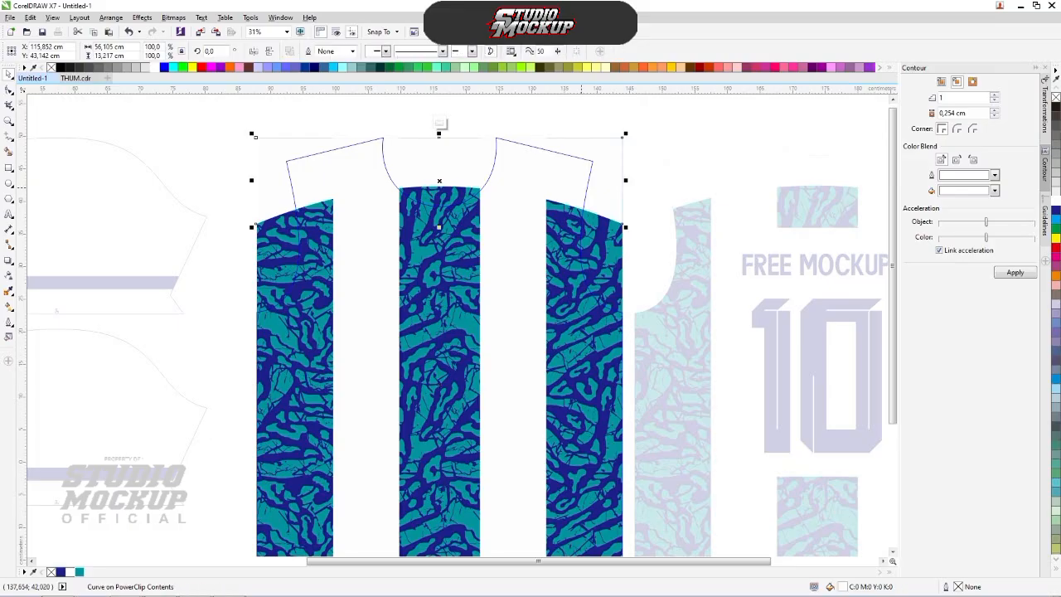
pyautogui.hotkey('ctrl', 'e')
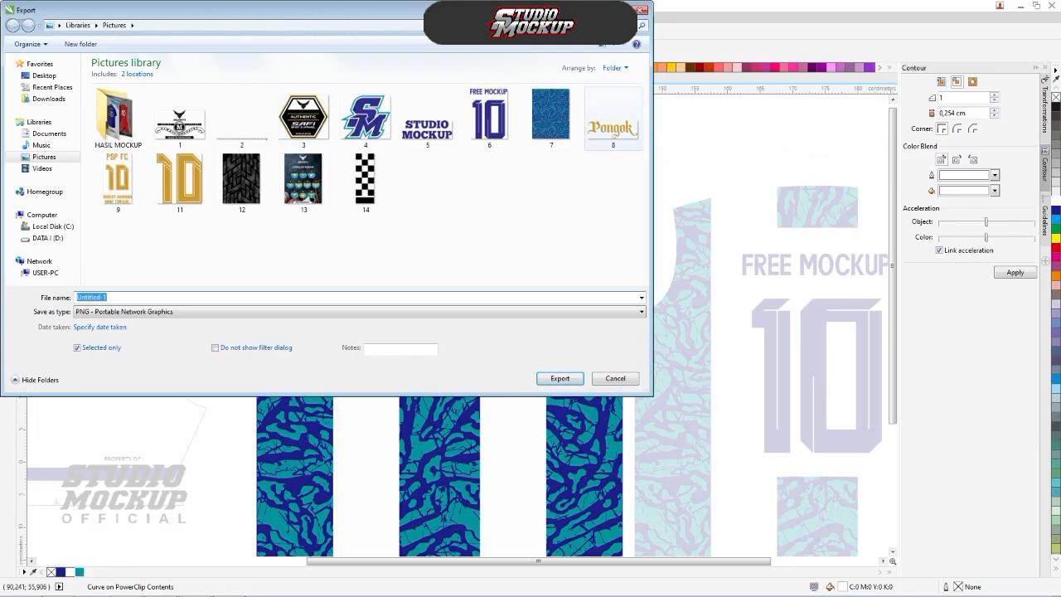
pyautogui.press('Return')
pyautogui.press('y')
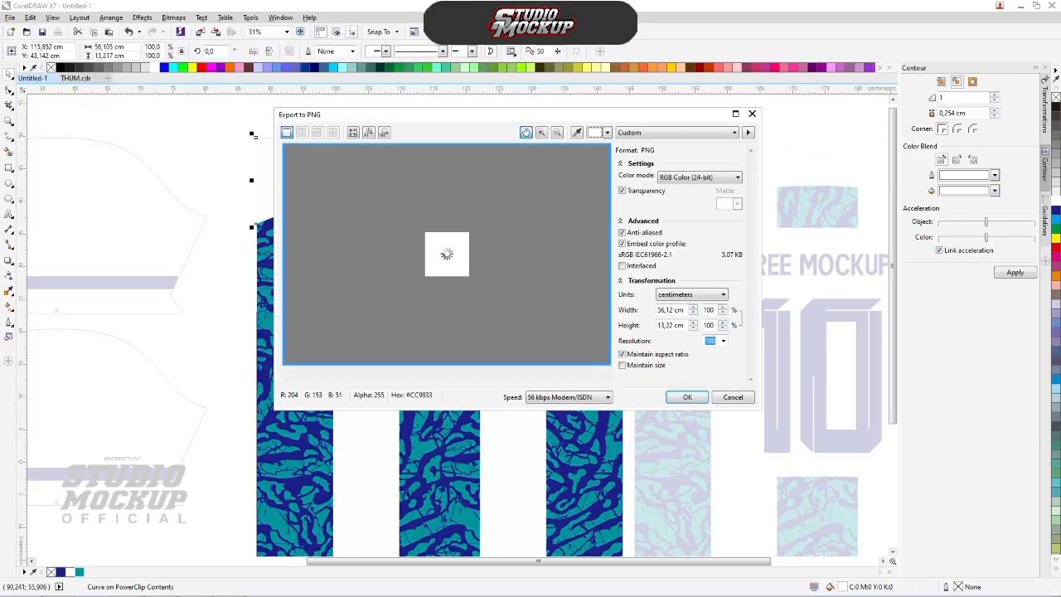
pyautogui.press('Return')
# Step: Finish editing the front panel's PowerClip contents and clear the selection
pyautogui.press('Escape')
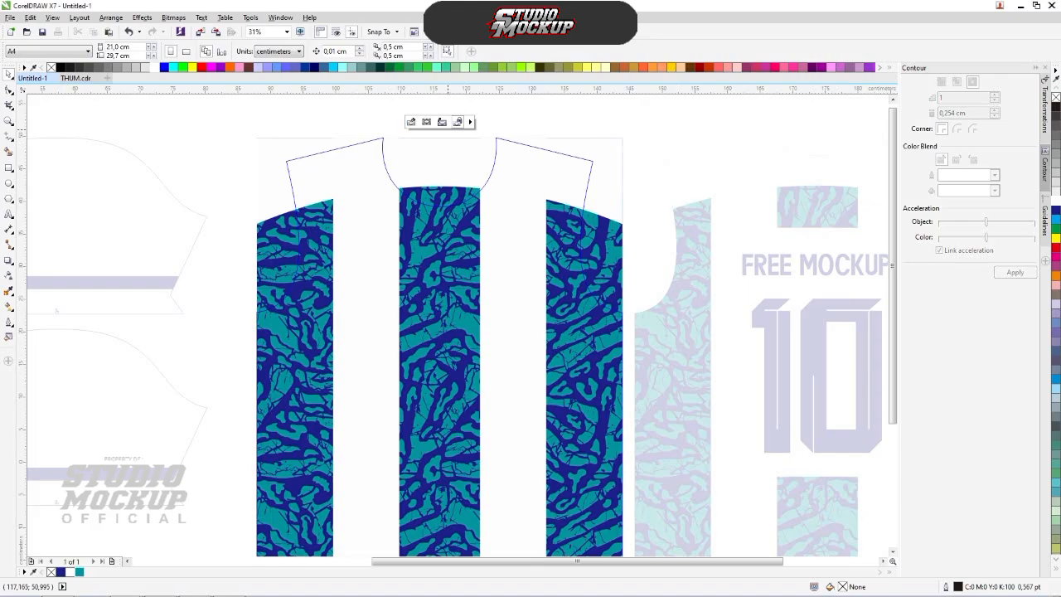
pyautogui.keyDown('ctrl'); pyautogui.click(447, 130); pyautogui.keyUp('ctrl')
pyautogui.scroll(-1, 531, 154)
pyautogui.click(588, 143)
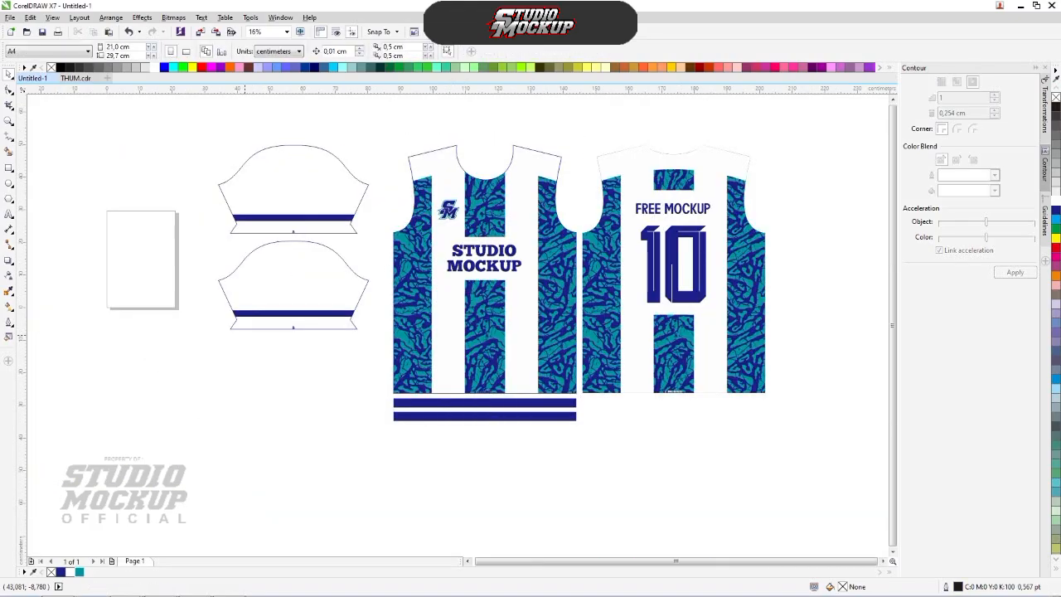
# Step: Switch to Photoshop and open the BADAN smart object from the SMART group of the DEPAN mockup
pyautogui.moveTo(266, 594)
pyautogui.click(195, 585)
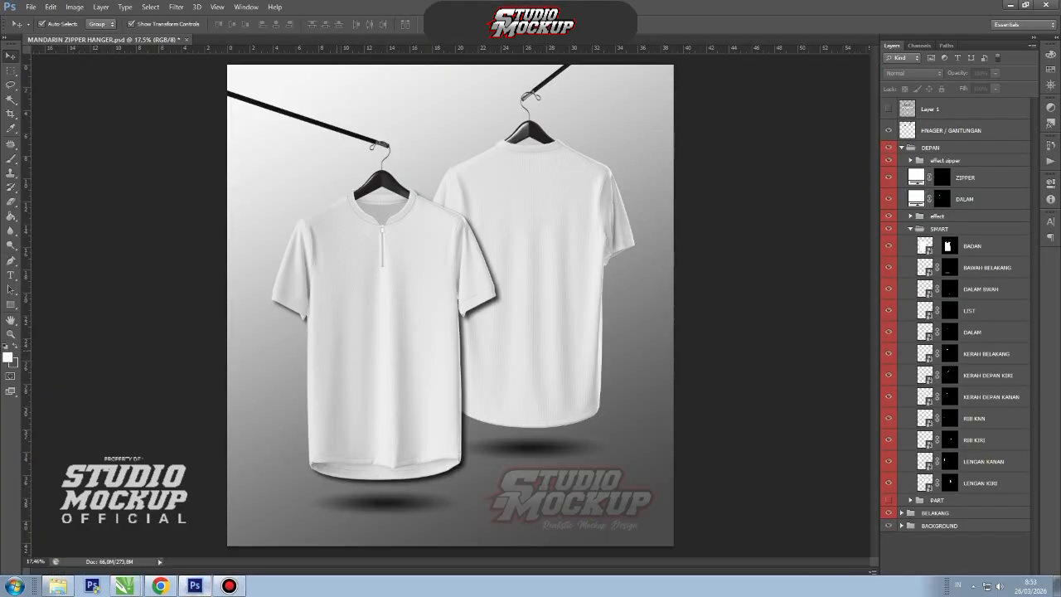
pyautogui.scroll(1, 340, 358)
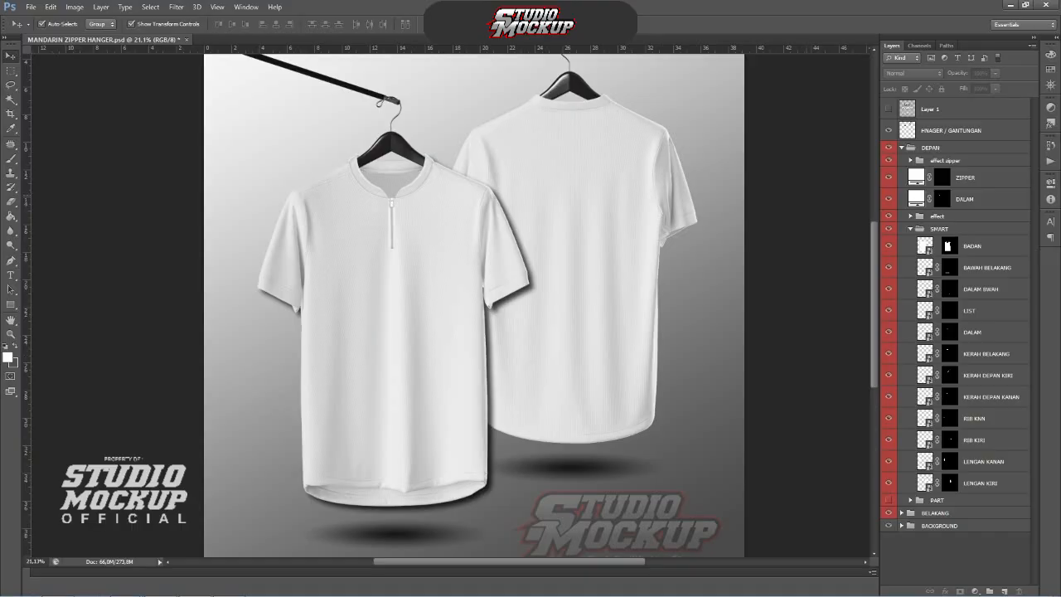
pyautogui.scroll(1, 371, 169)
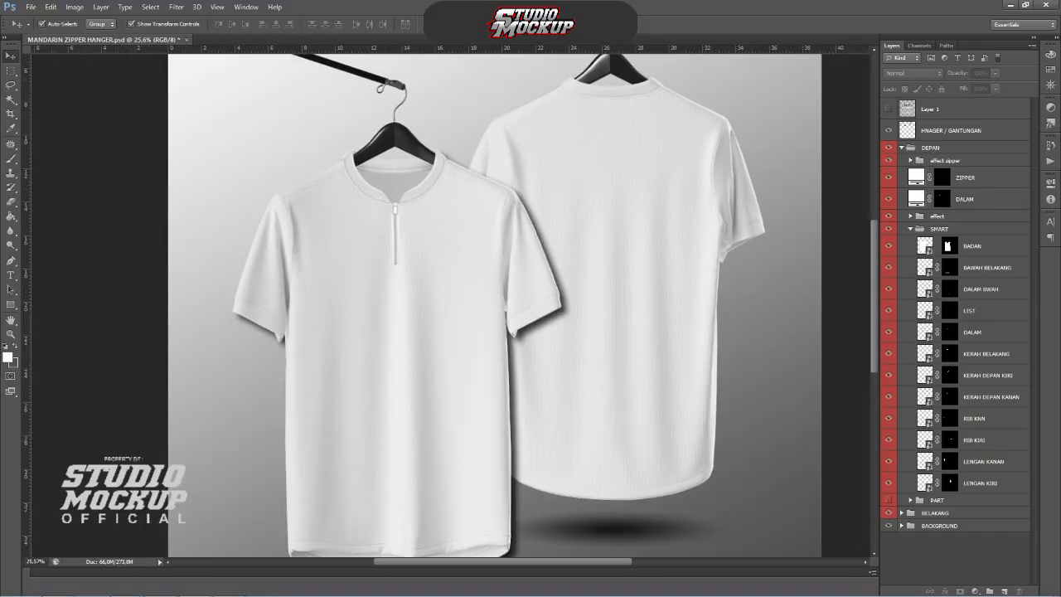
pyautogui.click(917, 178)
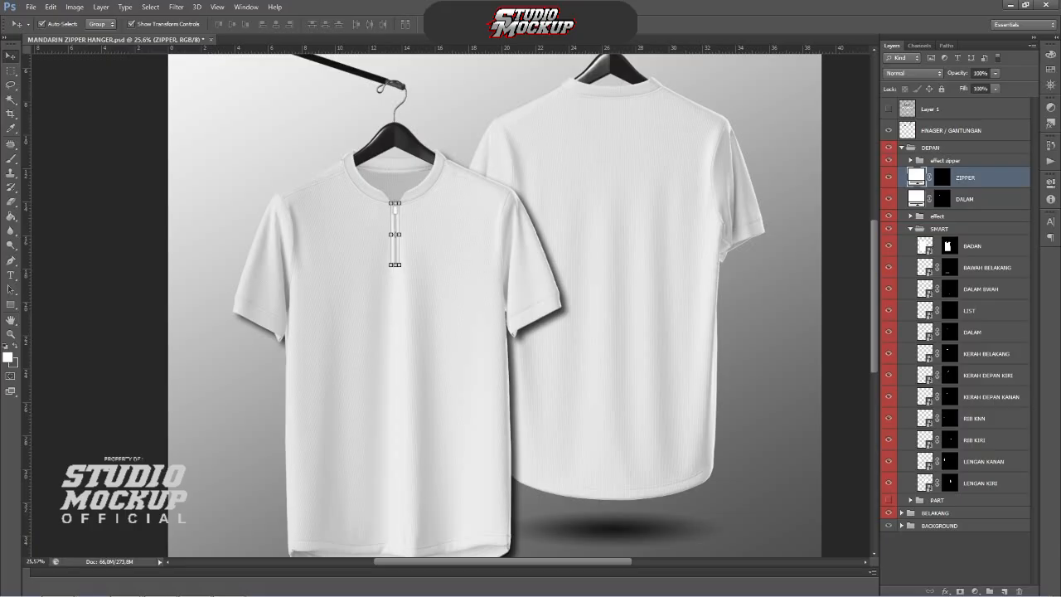
pyautogui.doubleClick(924, 246)
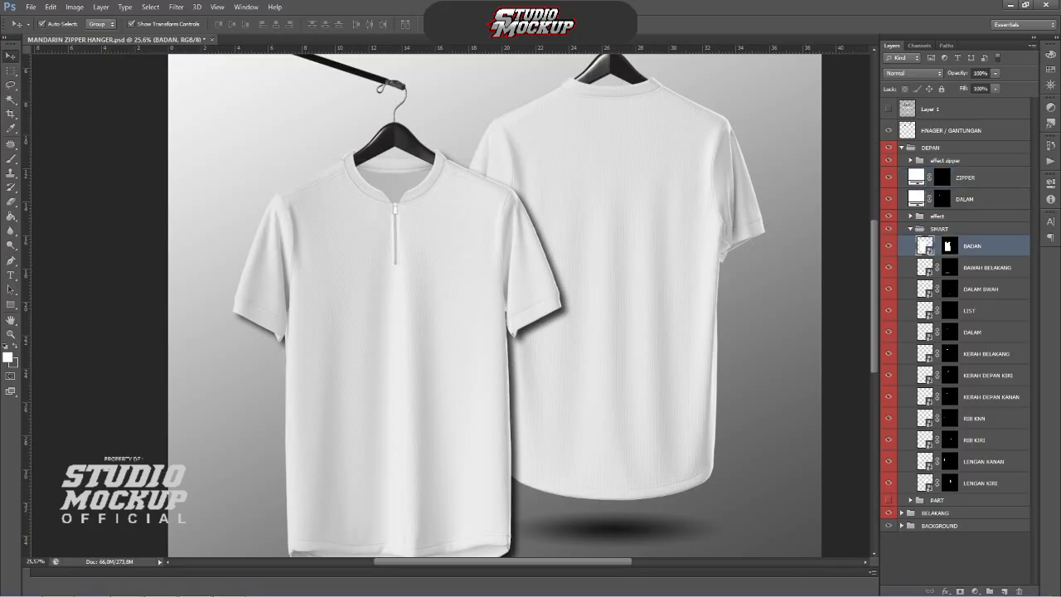
pyautogui.scroll(1, 450, 306)
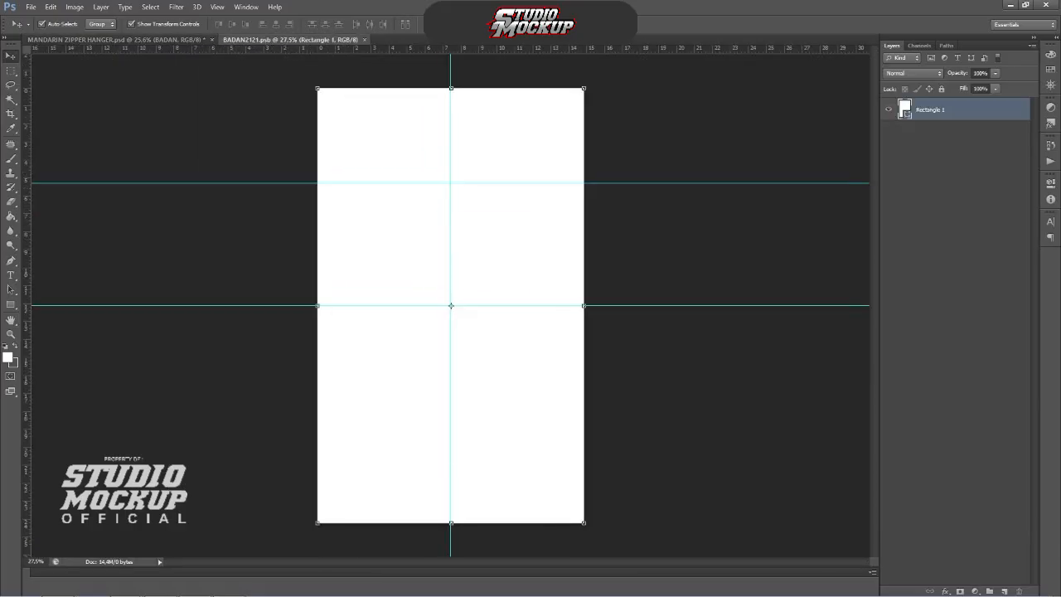
# Step: Open the blue and teal pattern image 7 from the Pictures library
pyautogui.click(30, 6)
pyautogui.click(40, 29)
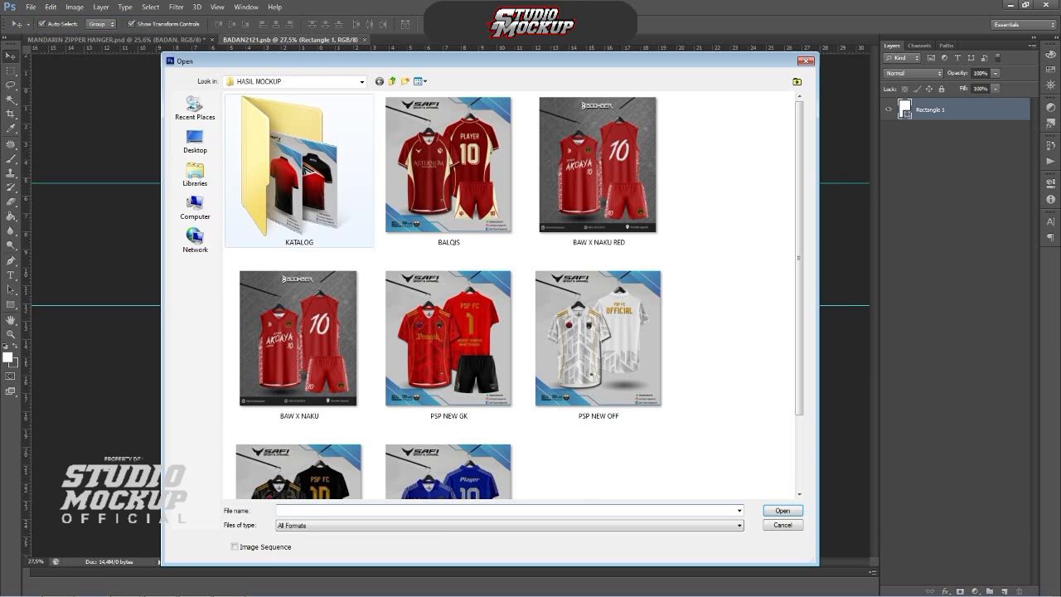
pyautogui.click(194, 174)
pyautogui.doubleClick(497, 108)
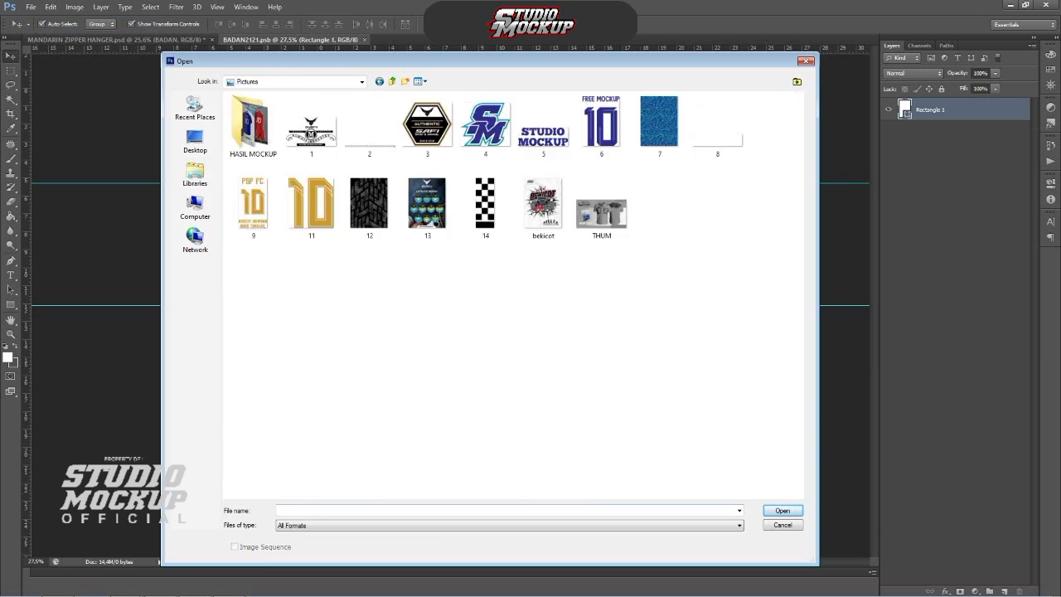
pyautogui.doubleClick(659, 121)
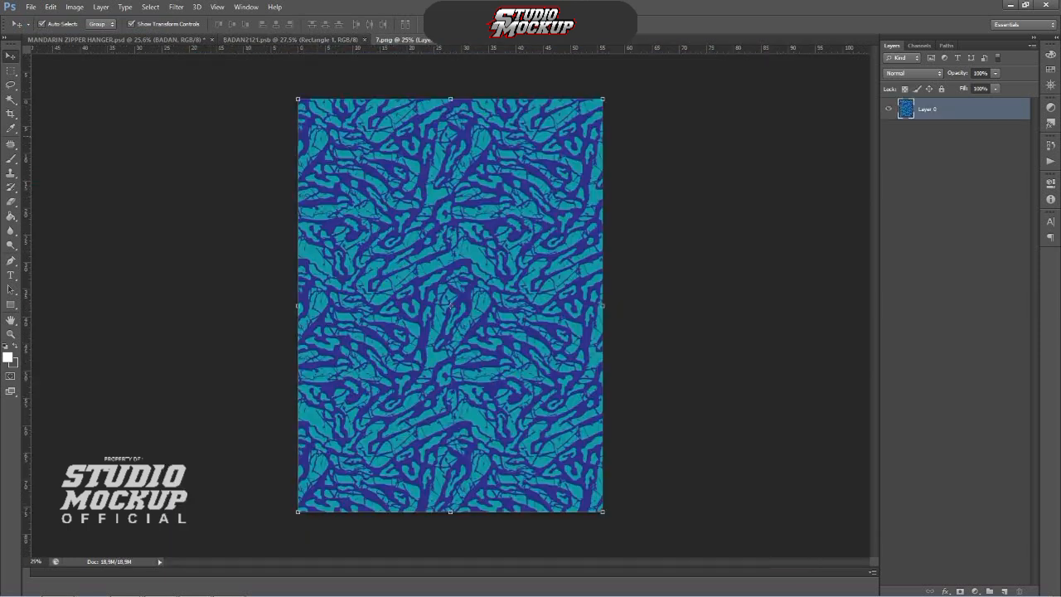
# Step: Copy the pattern into the BADAN2121 smart object and scale it to cover the whole white rectangle
pyautogui.moveTo(341, 40); pyautogui.dragTo(485, 154)
pyautogui.scroll(-1, 485, 153)
pyautogui.moveTo(396, 167); pyautogui.dragTo(396, 129)
pyautogui.scroll(-1, 450, 305)
pyautogui.moveTo(617, 313); pyautogui.dragTo(561, 313)
pyautogui.moveTo(450, 500); pyautogui.dragTo(450, 484)
pyautogui.scroll(3, 450, 305)
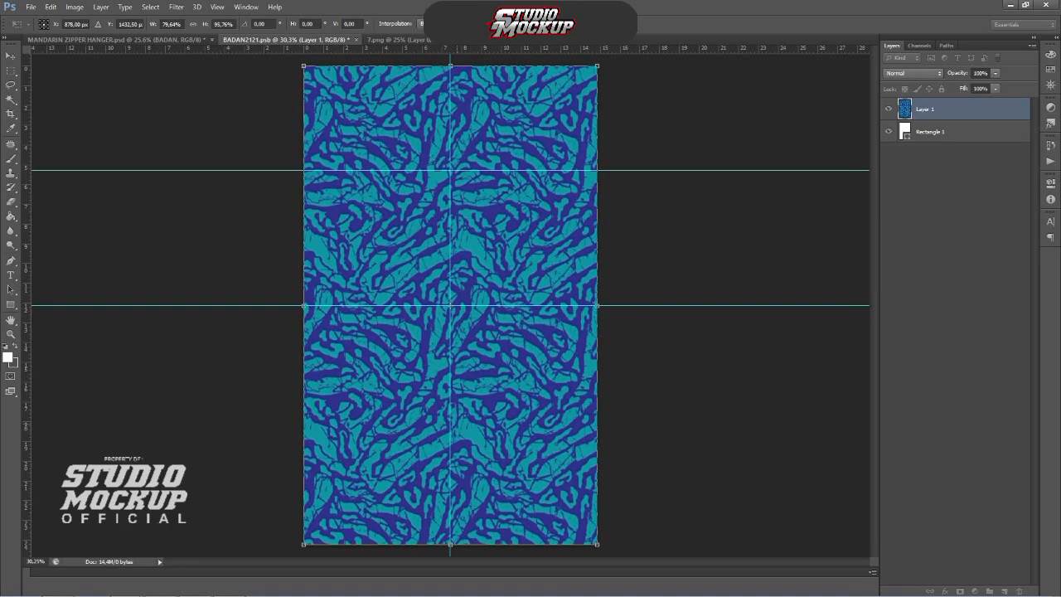
# Step: Save the BADAN smart object with the transformation applied and check the pattern on the shirt mockup
pyautogui.hotkey('ctrl', 's')
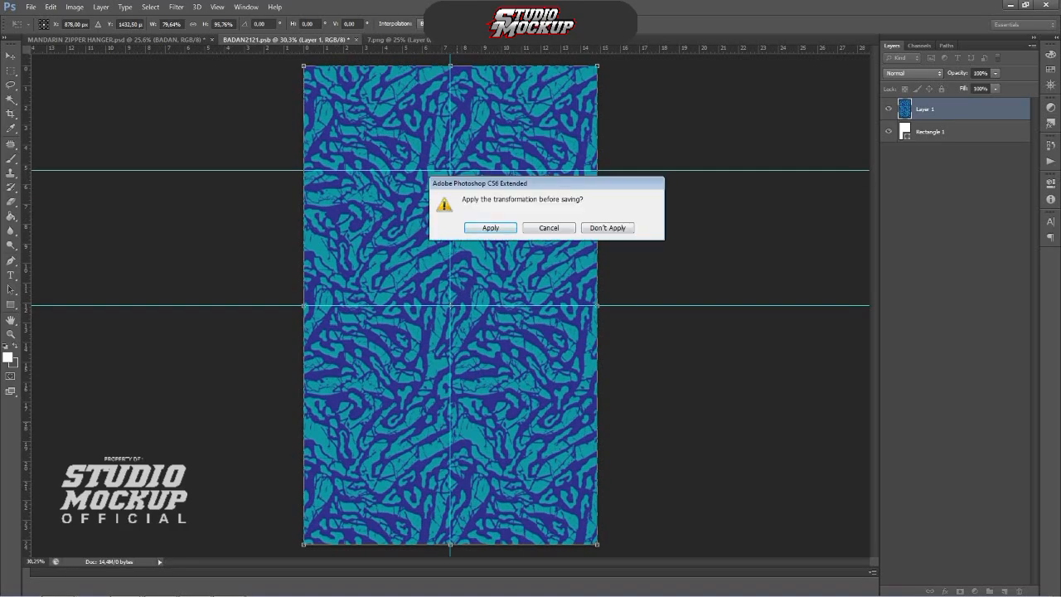
pyautogui.press('Return')
pyautogui.click(116, 40)
pyautogui.scroll(-2, 397, 286)
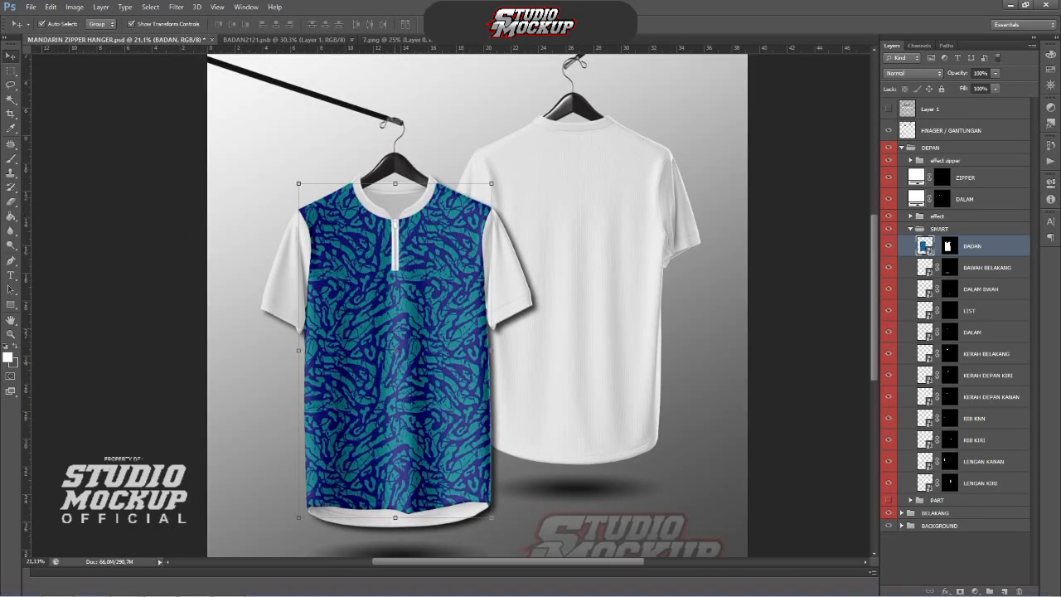
pyautogui.scroll(4, 397, 340)
pyautogui.scroll(-5, 397, 340)
pyautogui.scroll(2, 391, 456)
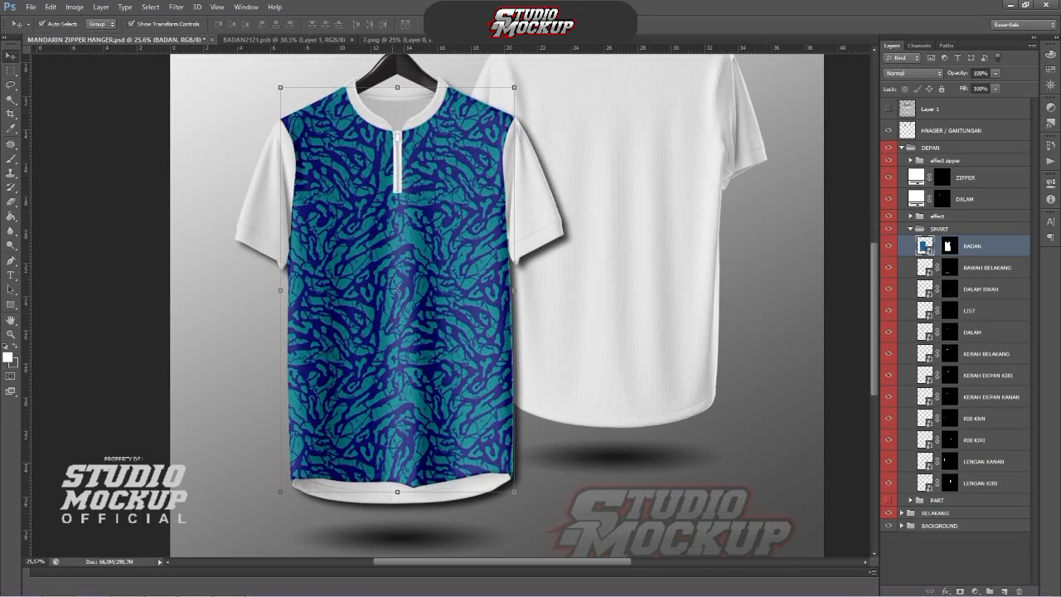
# Step: Open the BAWAH BELAKANG smart object and copy the pattern layer from BADAN2121 into it
pyautogui.doubleClick(924, 268)
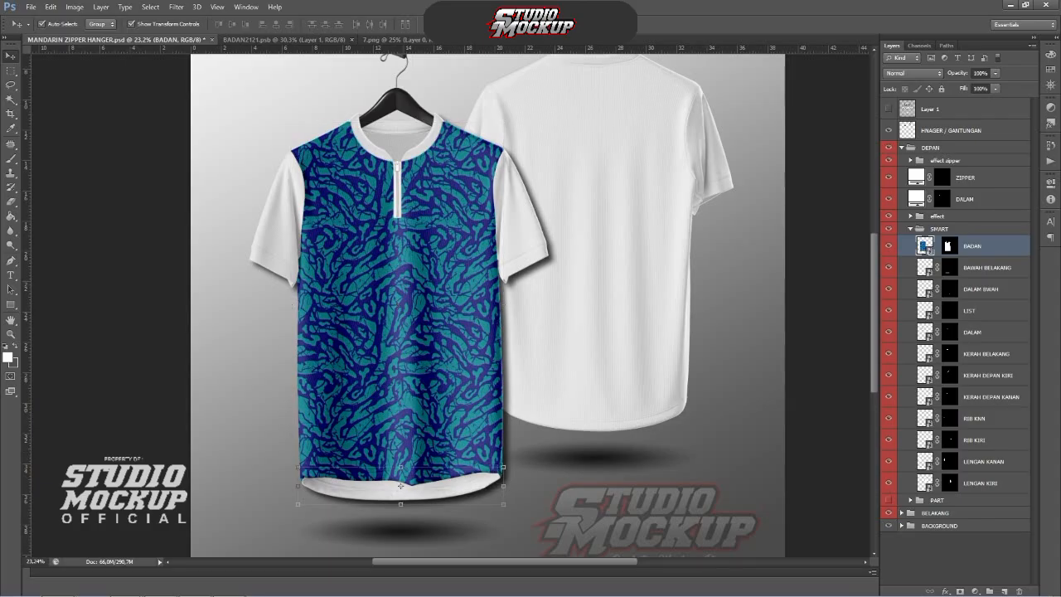
pyautogui.click(312, 40)
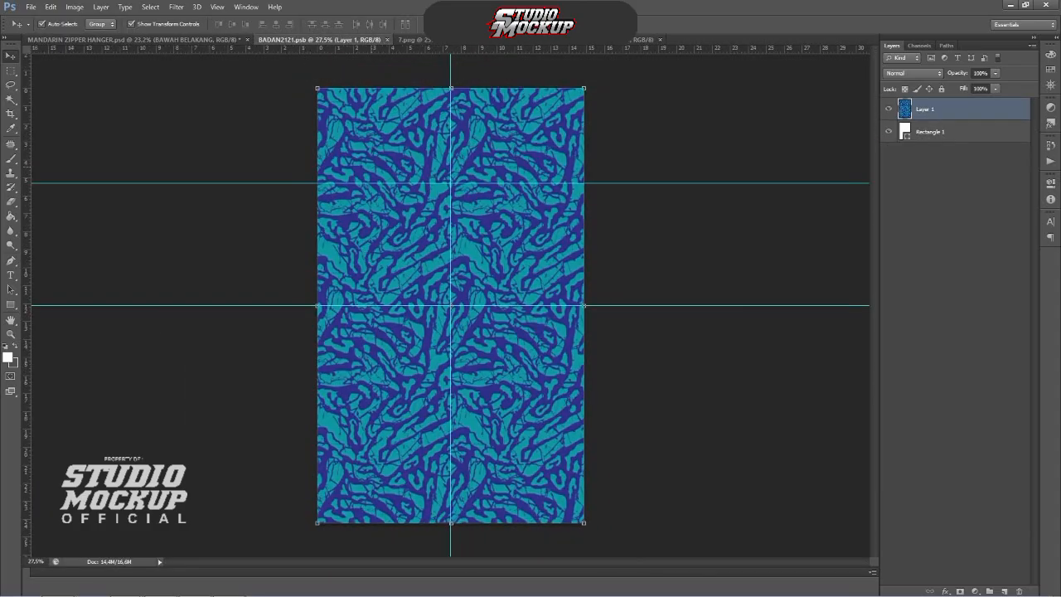
pyautogui.moveTo(512, 138); pyautogui.dragTo(514, 298)
pyautogui.scroll(-3, 450, 305)
pyautogui.scroll(-3, 450, 305)
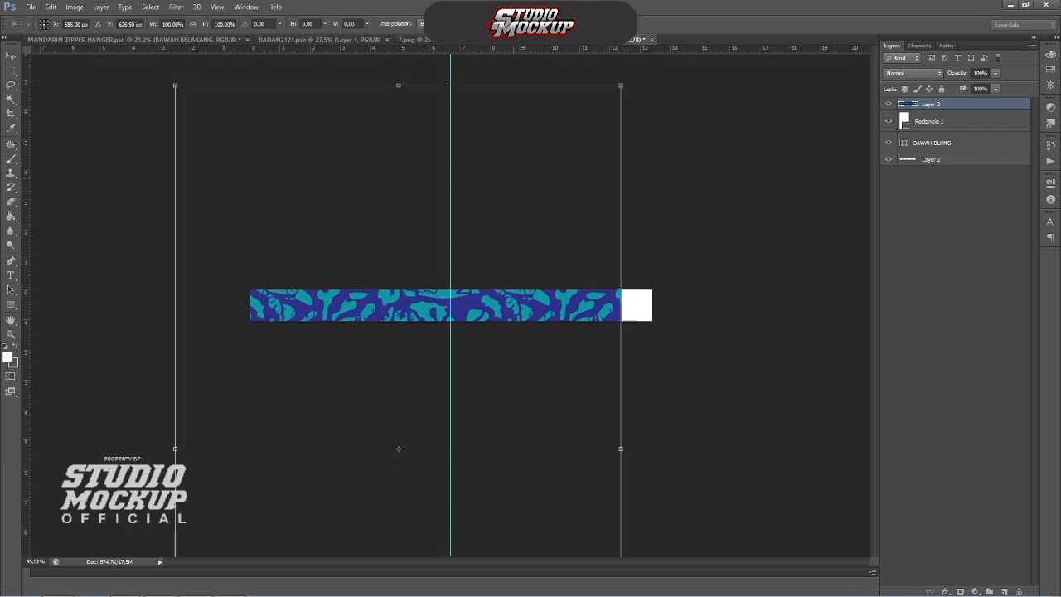
# Step: Centre the pattern over the BAWAH BELAKANG strip, save and close the smart object, and check the back hem on the mockup
pyautogui.hotkey('ctrl', 't')
pyautogui.hotkey('ctrl', 's')
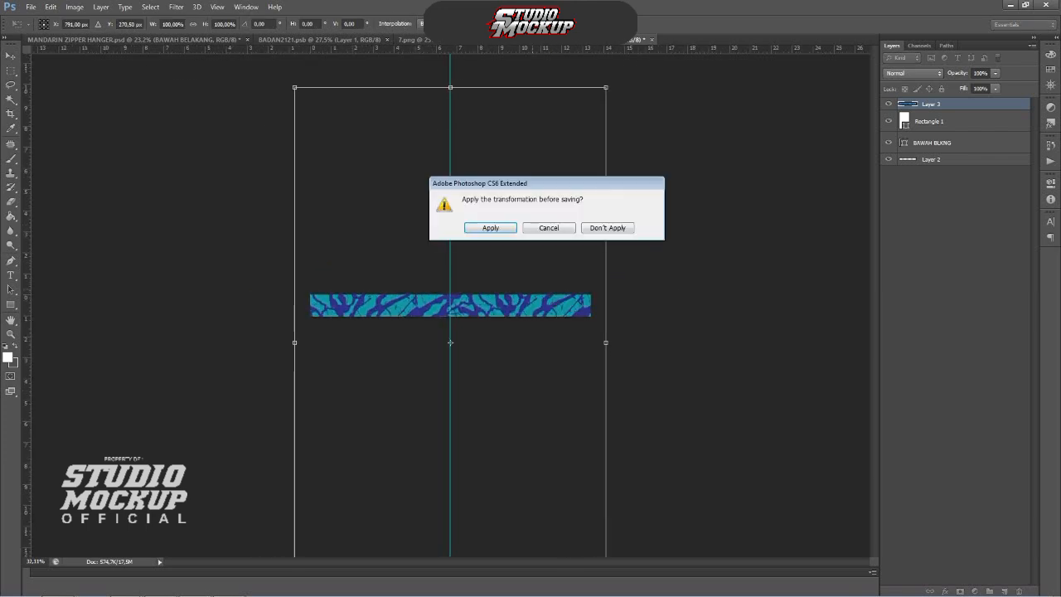
pyautogui.press('Return')
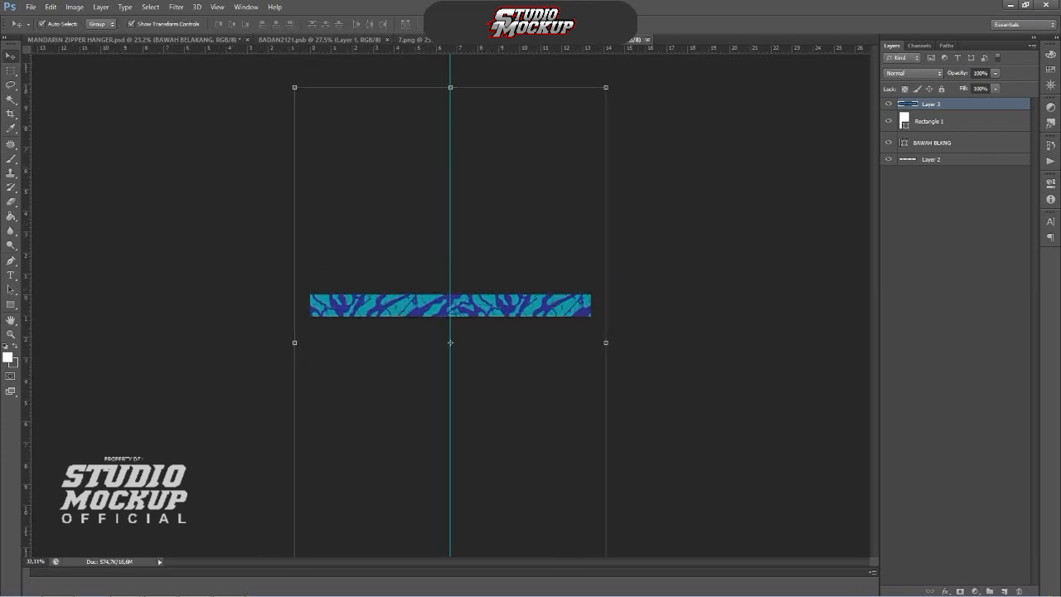
pyautogui.hotkey('ctrl', 'w')
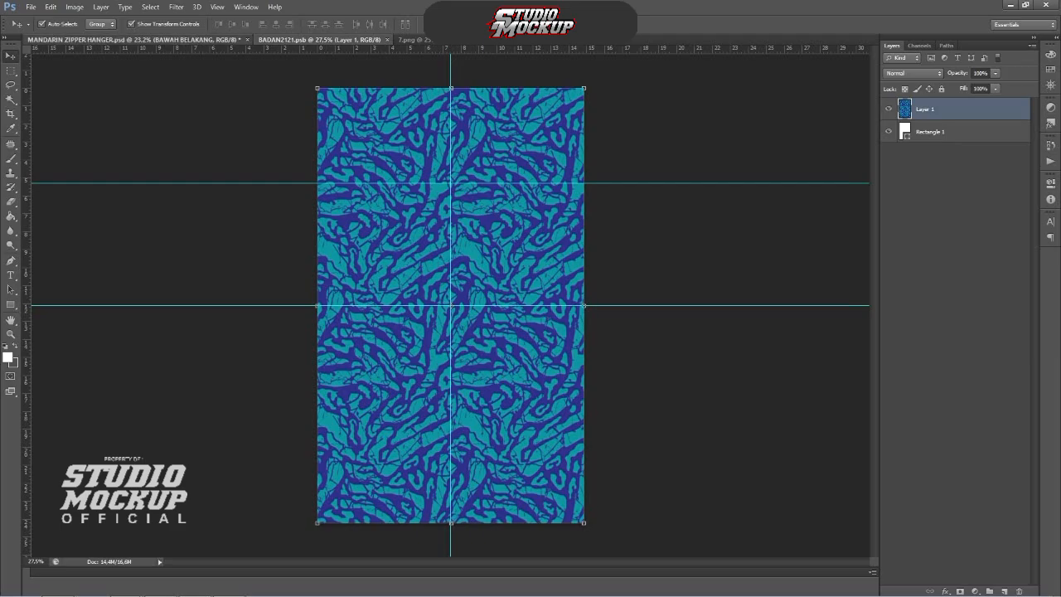
pyautogui.click(137, 40)
pyautogui.scroll(-1, 410, 203)
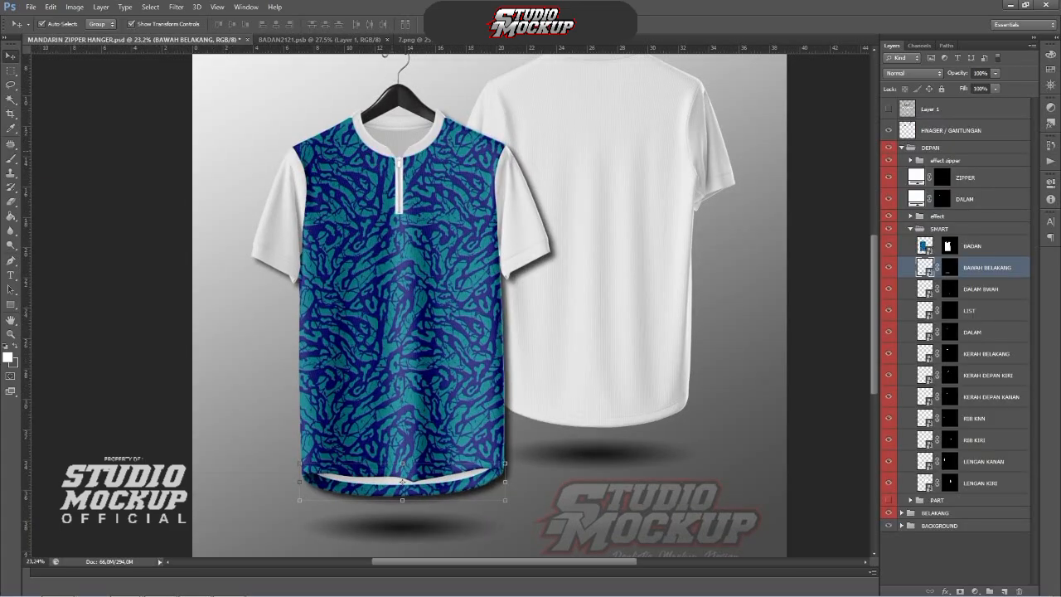
pyautogui.scroll(-2, 303, 518)
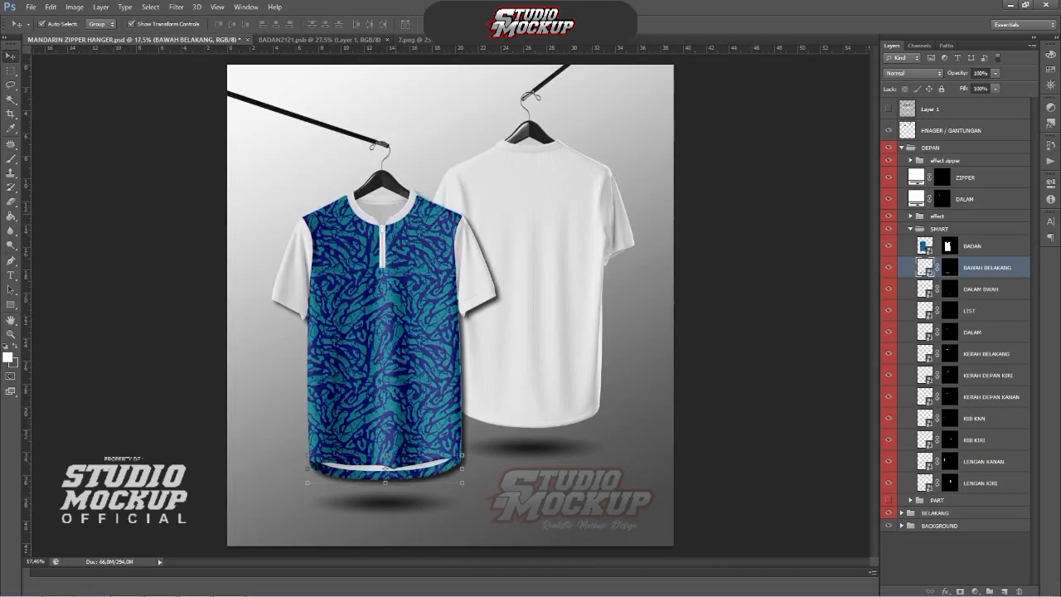
pyautogui.scroll(3, 370, 289)
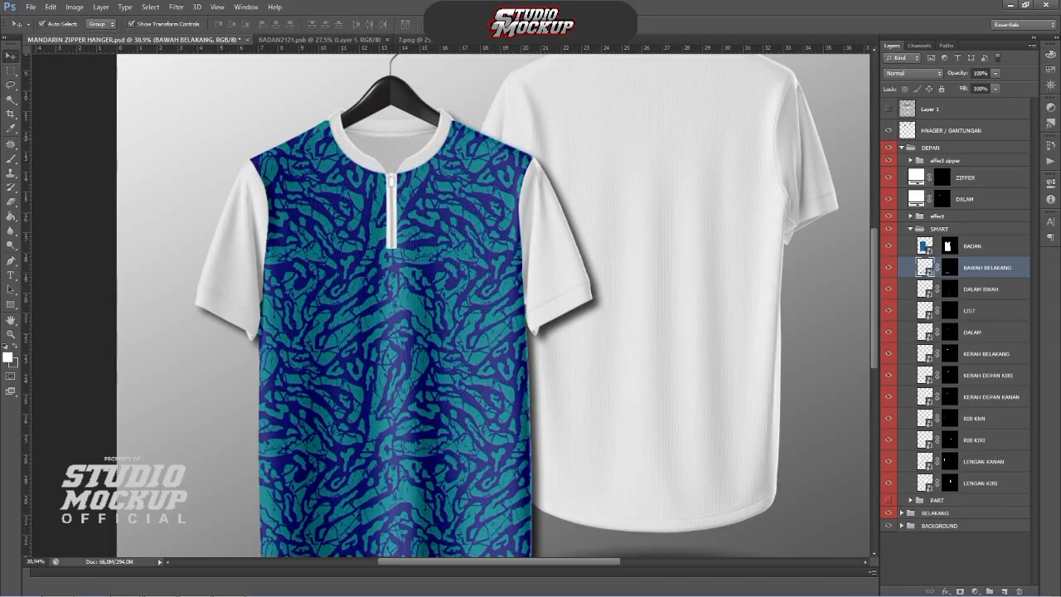
# Step: From BADAN2121, open images 4, 5 and 8 together from the Pictures library
pyautogui.click(319, 40)
pyautogui.click(31, 7)
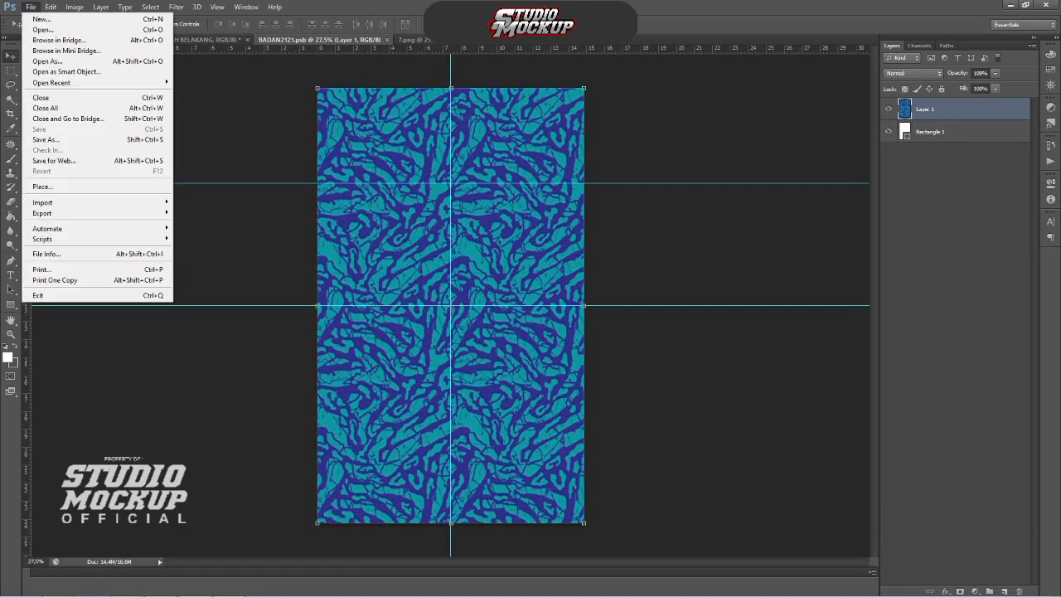
pyautogui.click(42, 29)
pyautogui.click(544, 124)
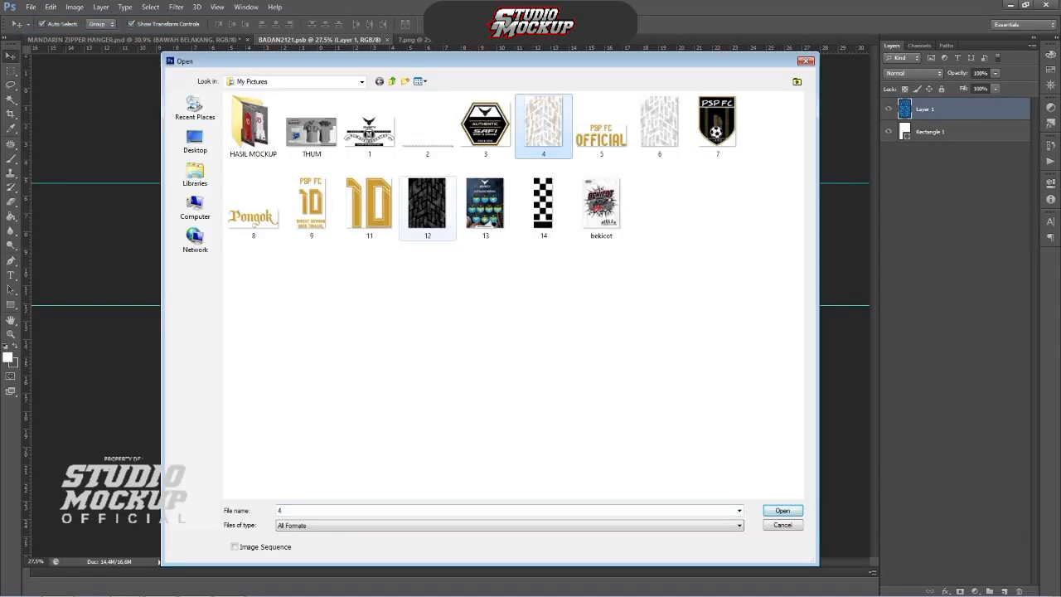
pyautogui.click(195, 174)
pyautogui.doubleClick(497, 106)
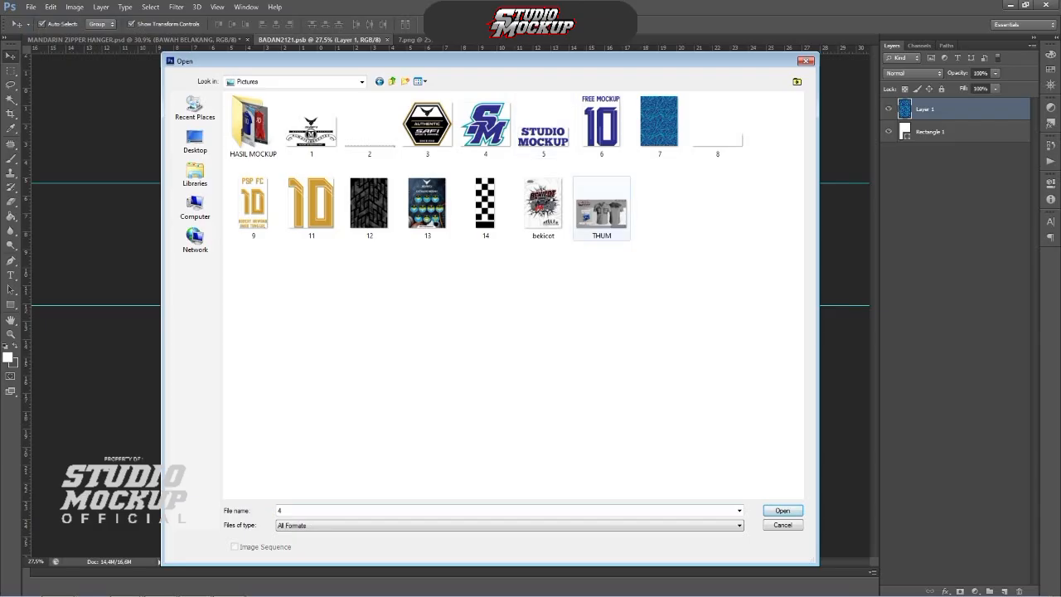
pyautogui.click(544, 126)
pyautogui.keyDown('ctrl'); pyautogui.click(485, 126); pyautogui.keyUp('ctrl')
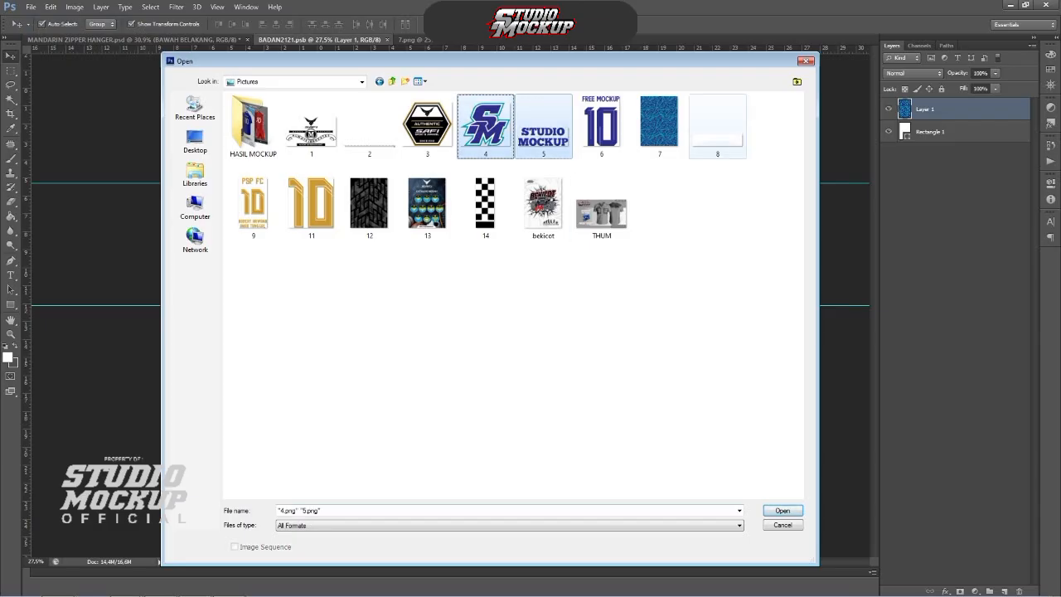
pyautogui.keyDown('ctrl'); pyautogui.click(717, 124); pyautogui.keyUp('ctrl')
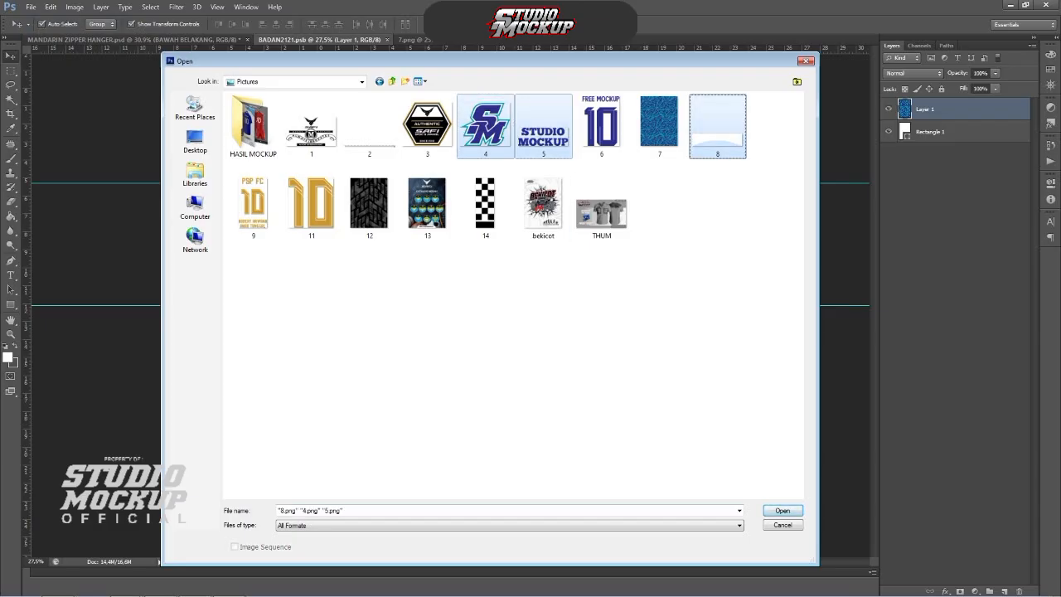
pyautogui.press('Return')
# Step: Place the white shoulder curve centred at the upper edge of the BADAN panel, save with the transformation applied, and check the mockup
pyautogui.moveTo(548, 231); pyautogui.dragTo(521, 116)
pyautogui.hotkey('ctrl', 't')
pyautogui.scroll(-2, 521, 116)
pyautogui.hotkey('ctrl', 's')
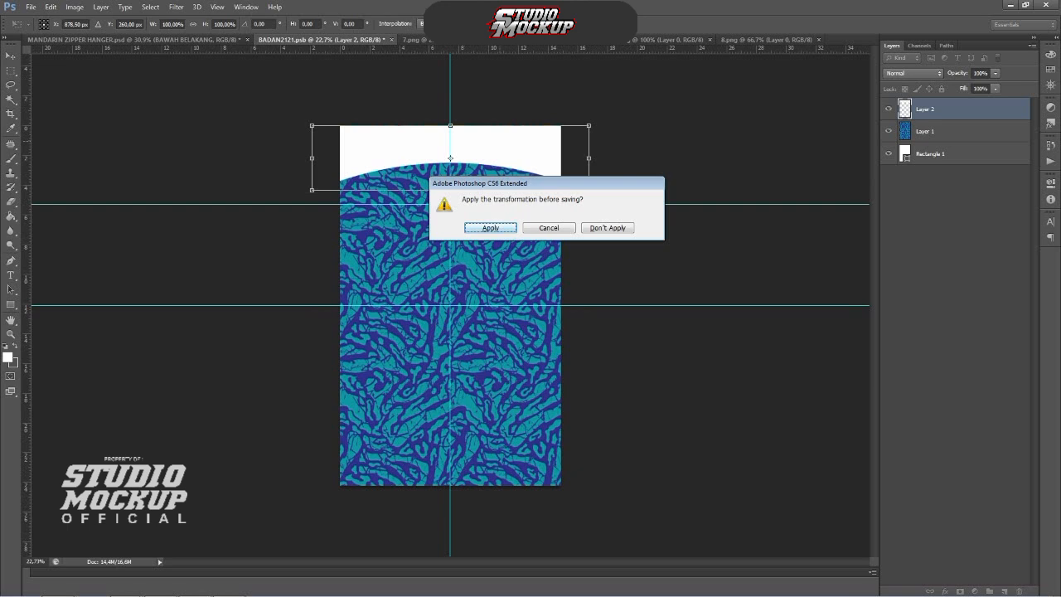
pyautogui.press('Return')
pyautogui.click(135, 40)
pyautogui.scroll(-3, 307, 158)
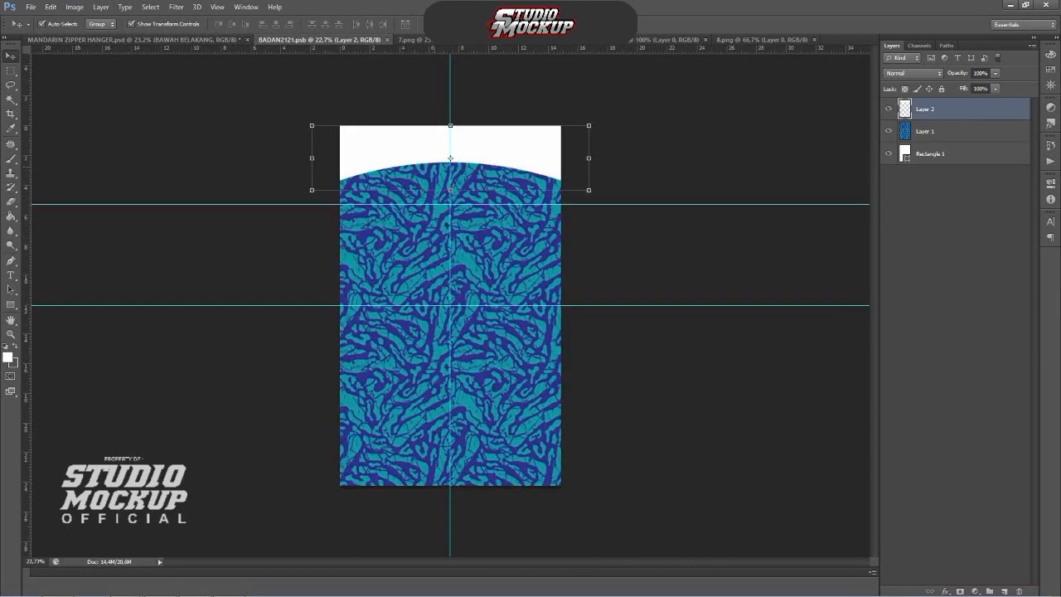
# Step: Narrow the white shoulder curve to the panel's 14.87 cm width, save the smart object and check the mockup
pyautogui.hotkey('ctrl', 'Tab')
pyautogui.moveTo(576, 172); pyautogui.dragTo(551, 172)
pyautogui.moveTo(324, 171); pyautogui.dragTo(350, 171)
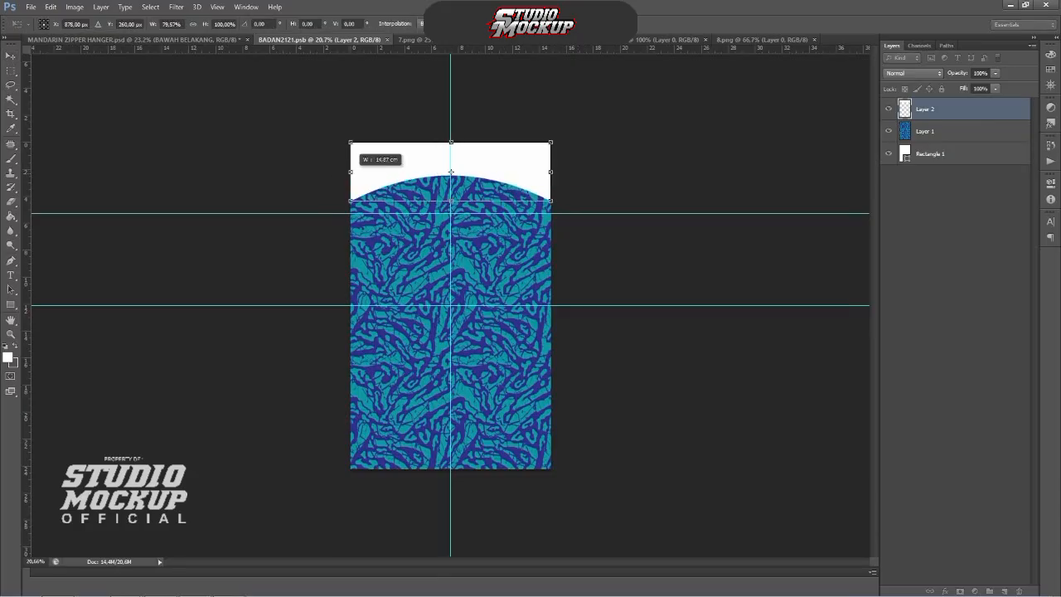
pyautogui.scroll(2, 450, 305)
pyautogui.press('v')
pyautogui.press('Return')
pyautogui.click(135, 39)
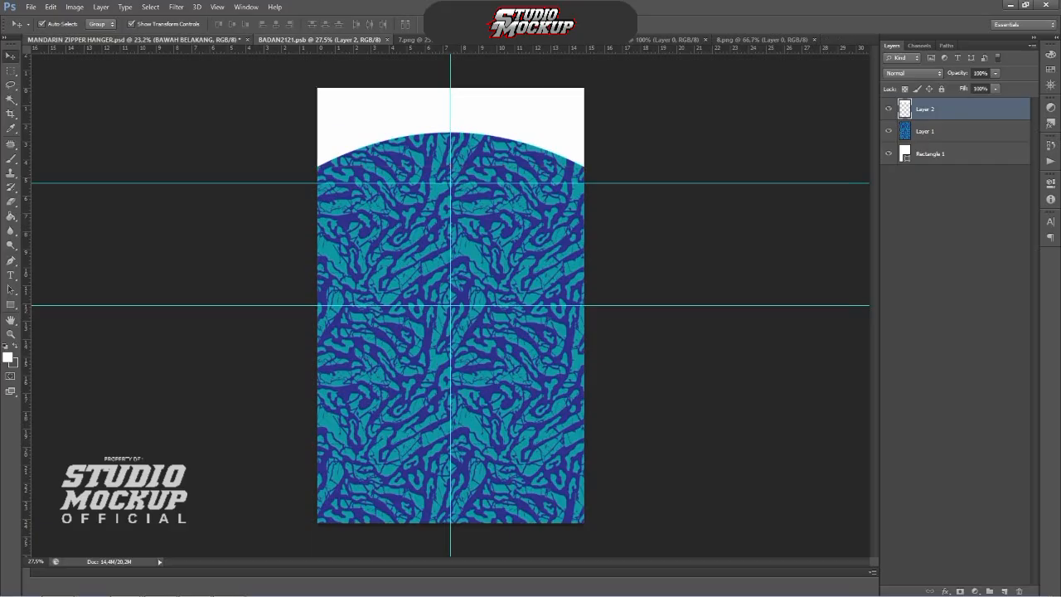
pyautogui.scroll(-1, 377, 186)
pyautogui.scroll(1, 377, 186)
pyautogui.scroll(1, 357, 249)
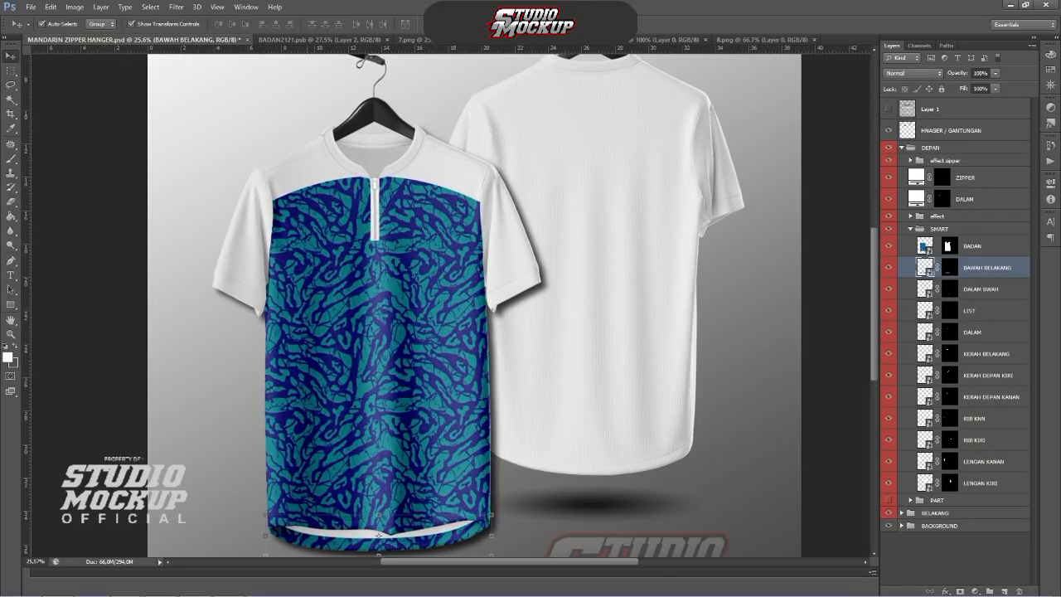
# Step: Stretch the white shoulder curve above the panel's upper edge, raise its lower edge, save the smart object and inspect the shoulders on the mockup
pyautogui.click(319, 39)
pyautogui.moveTo(450, 88); pyautogui.dragTo(450, 58)
pyautogui.scroll(-2, 450, 301)
pyautogui.hotkey('ctrl', 's')
pyautogui.press('Return')
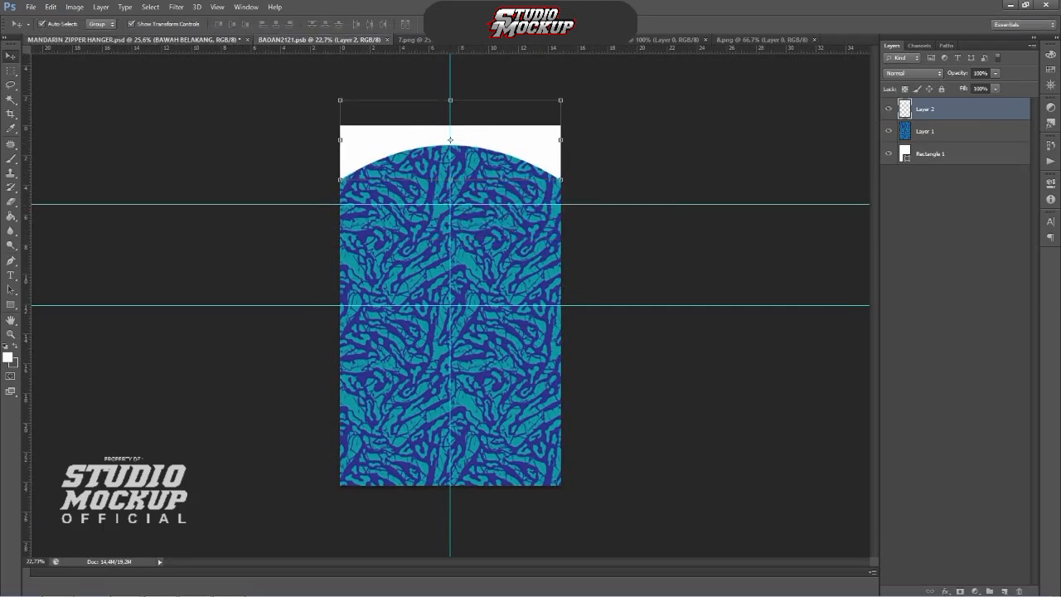
pyautogui.click(133, 39)
pyautogui.scroll(3, 324, 147)
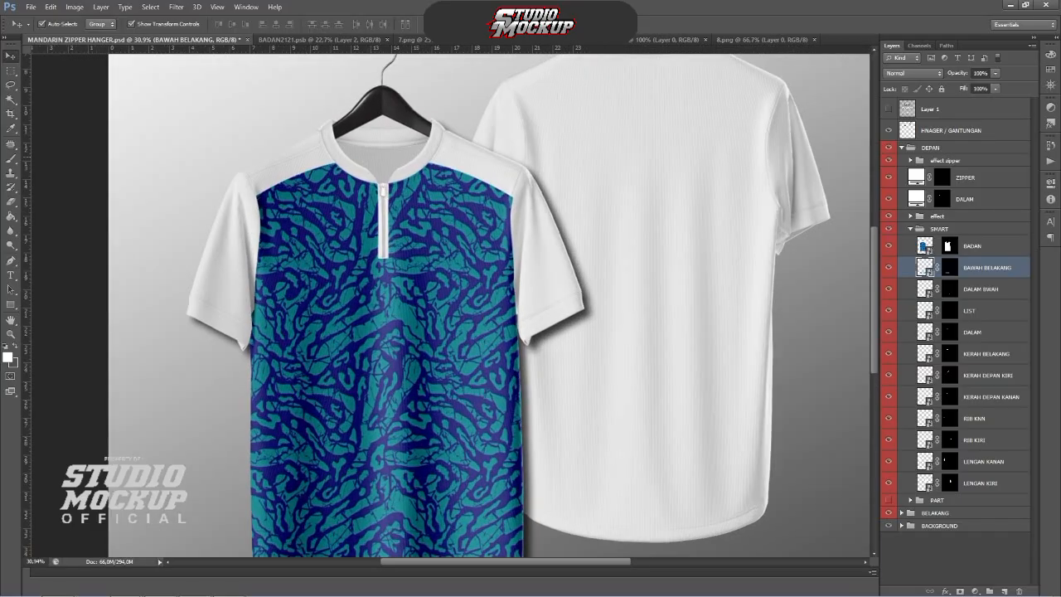
pyautogui.scroll(-4, 357, 182)
pyautogui.scroll(3, 368, 203)
pyautogui.scroll(5, 344, 145)
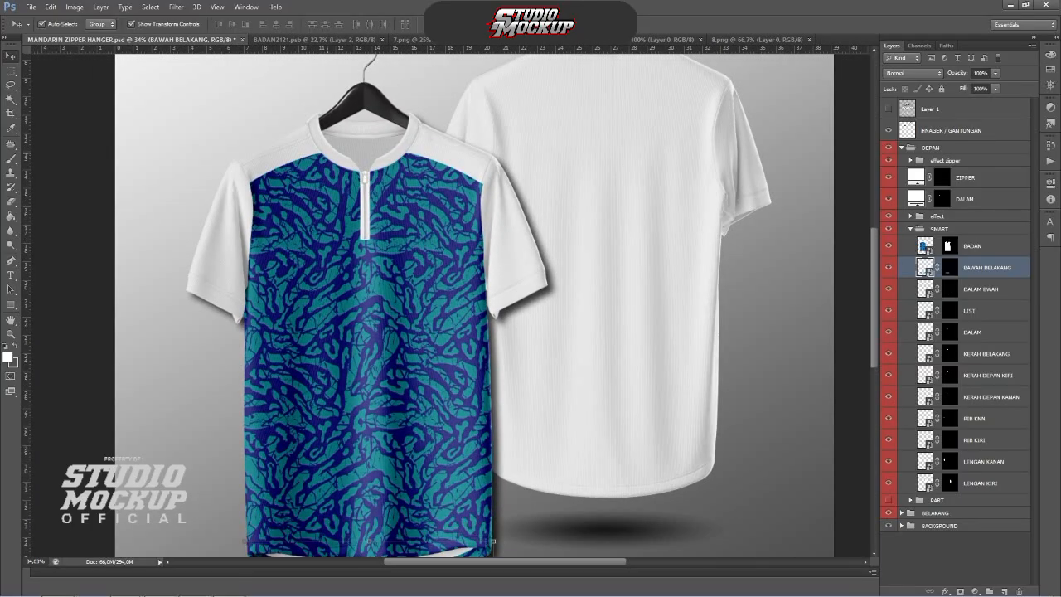
pyautogui.scroll(-4, 397, 147)
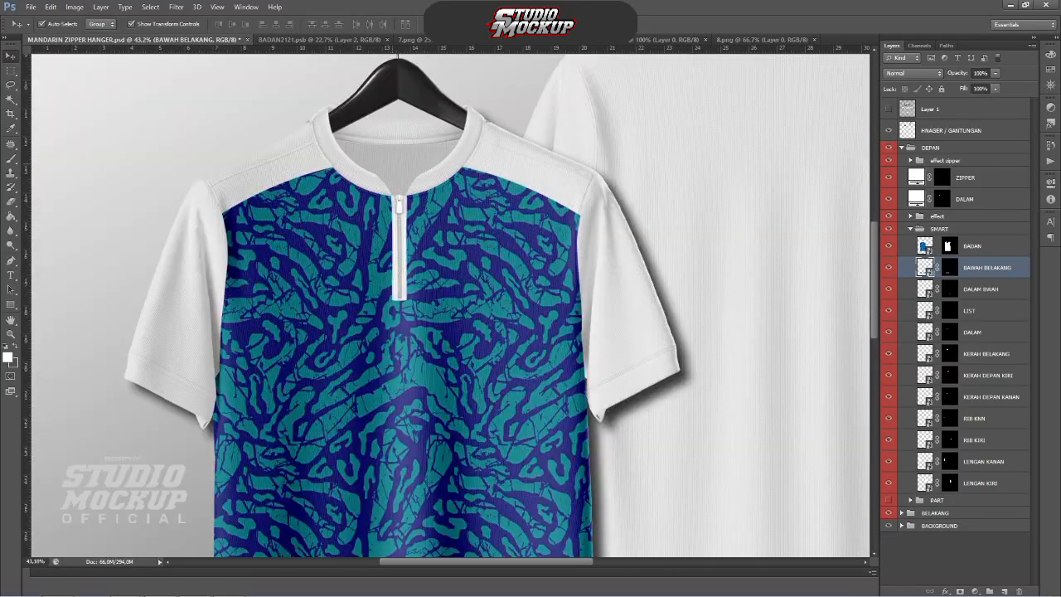
# Step: Move the white shoulder curve slightly down in BADAN2121, save the smart object and check the mockup
pyautogui.click(319, 40)
pyautogui.scroll(1, 450, 305)
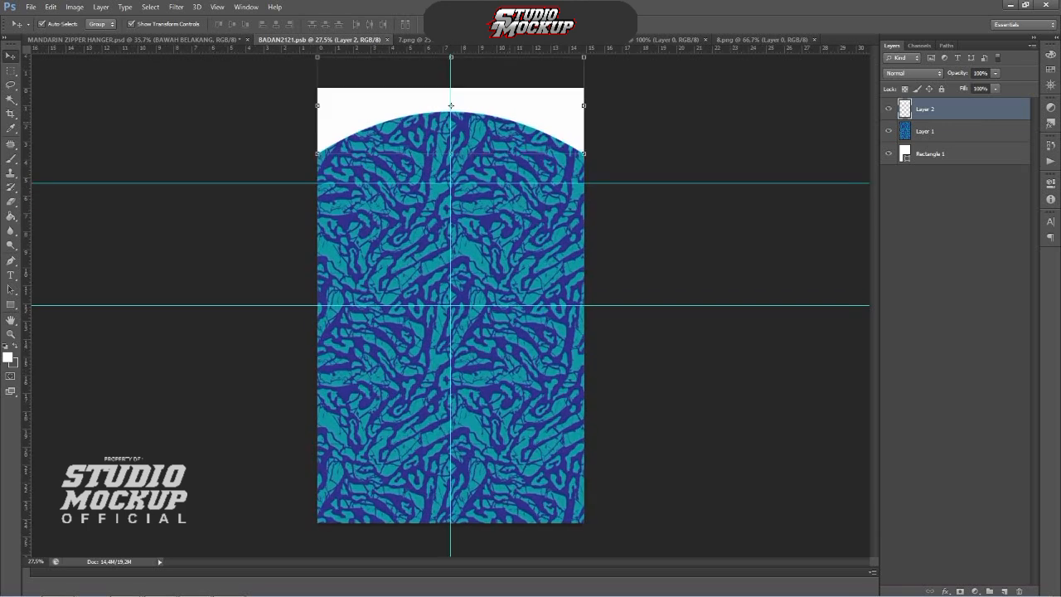
pyautogui.scroll(-1, 450, 305)
pyautogui.hotkey('ctrl', 's')
pyautogui.click(135, 40)
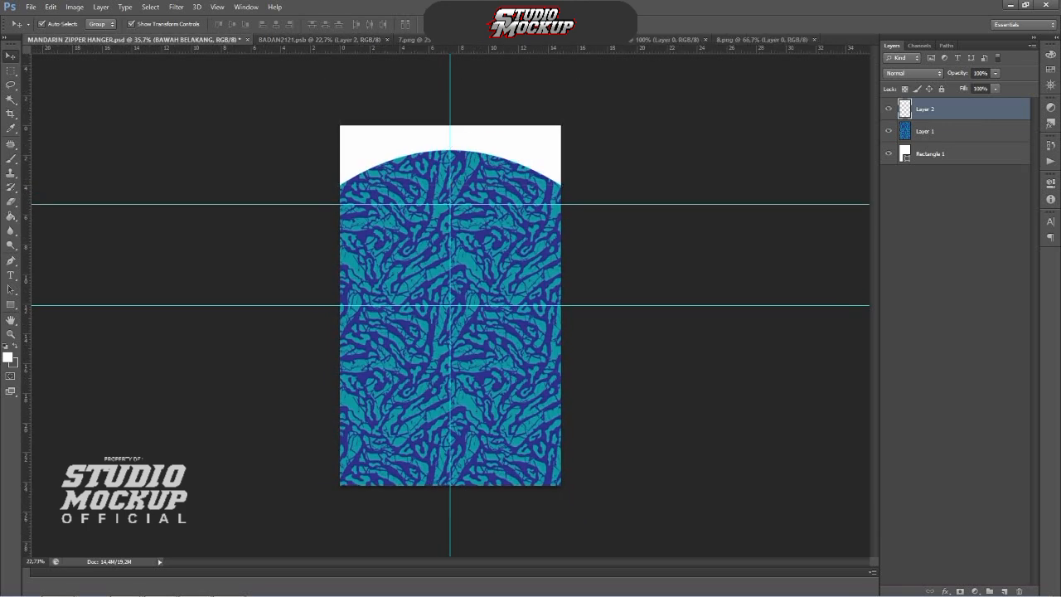
pyautogui.scroll(-1, 378, 182)
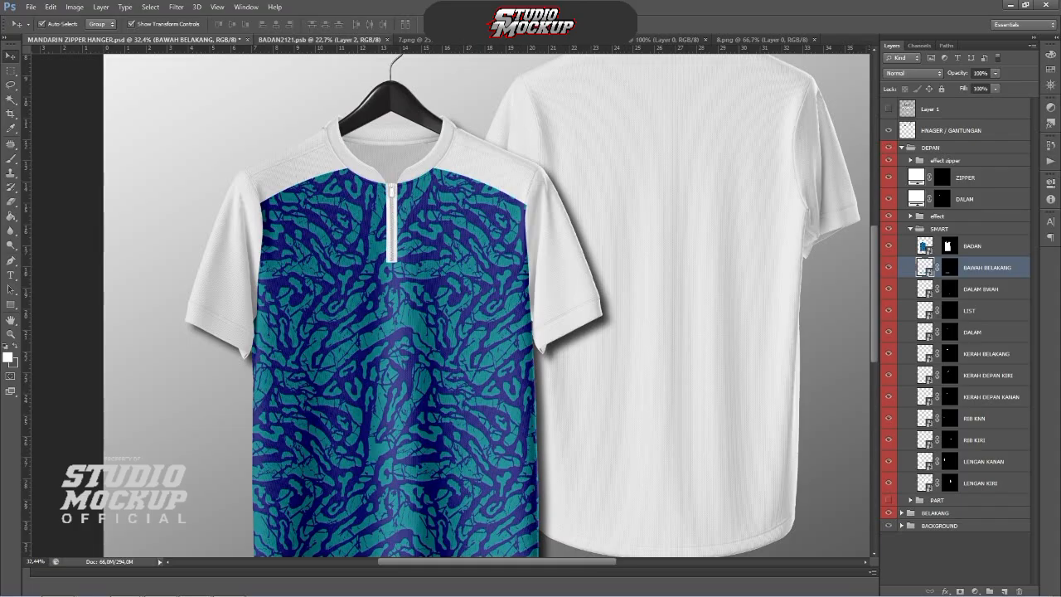
# Step: Draw a tall red rectangle about 273 px wide and 2189 px high left of the vertical centre guide in BADAN2121
pyautogui.click(319, 39)
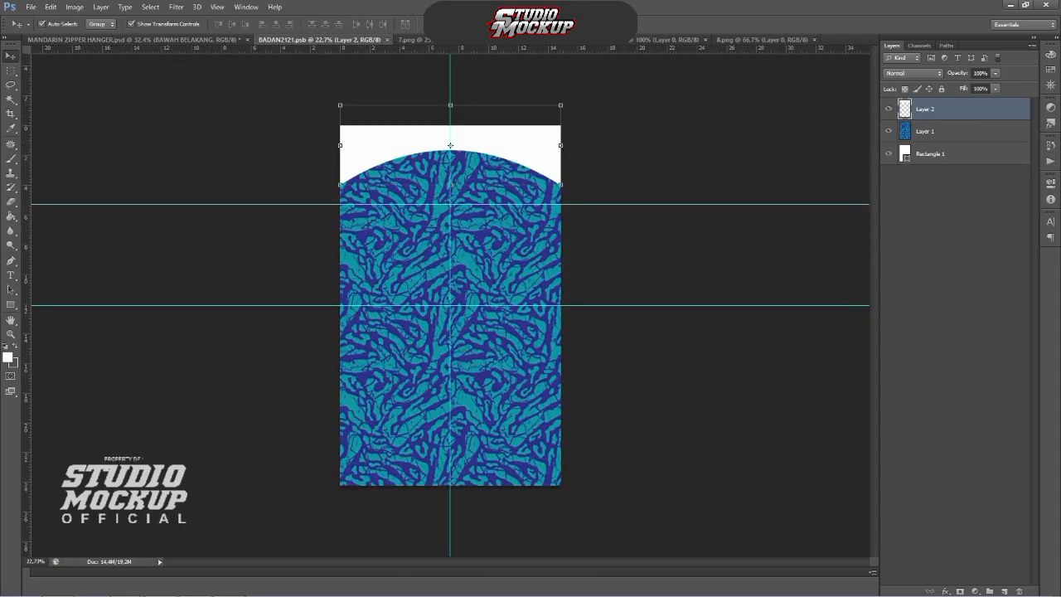
pyautogui.press('u')
pyautogui.moveTo(384, 134); pyautogui.dragTo(419, 409)
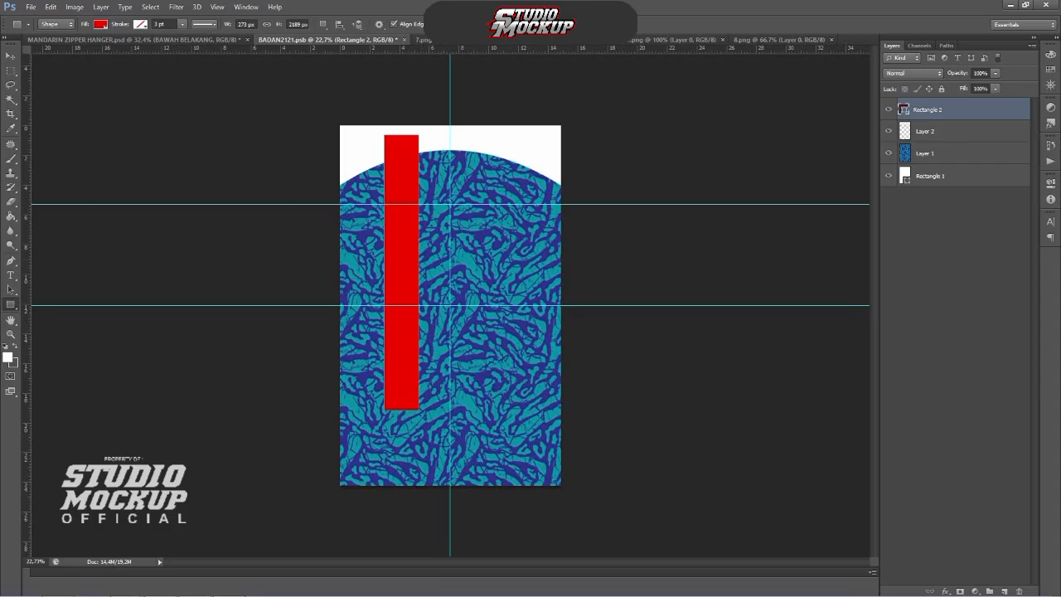
# Step: Change the tall red rectangle's fill colour to white in BADAN2121
pyautogui.doubleClick(903, 108)
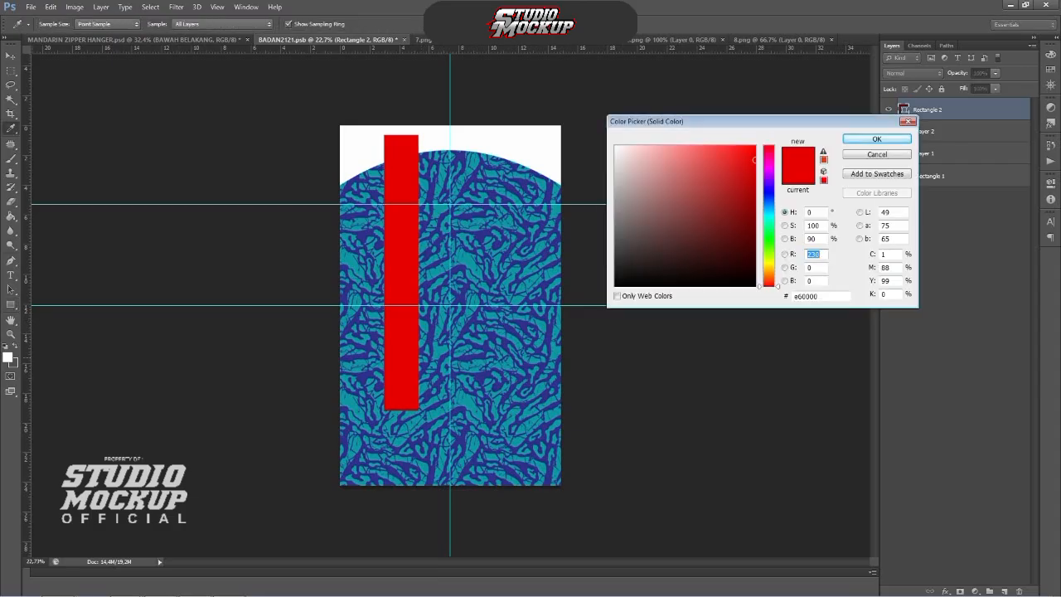
pyautogui.click(615, 146)
pyautogui.press('Return')
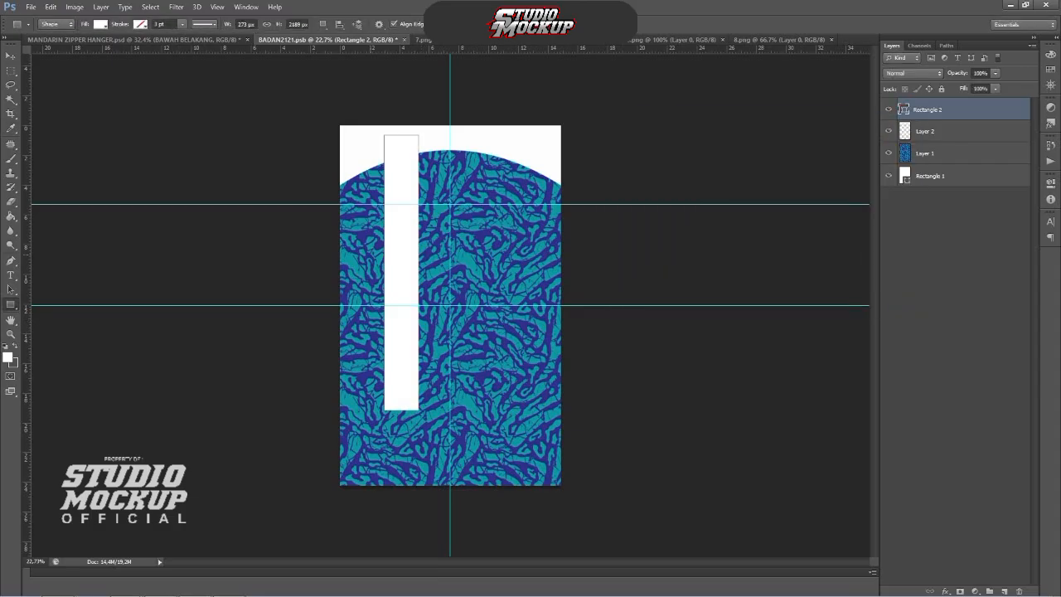
# Step: Extend the white stripe down to the panel's lower edge at 127.5% height, save the smart object and check the mockup
pyautogui.hotkey('ctrl', 't')
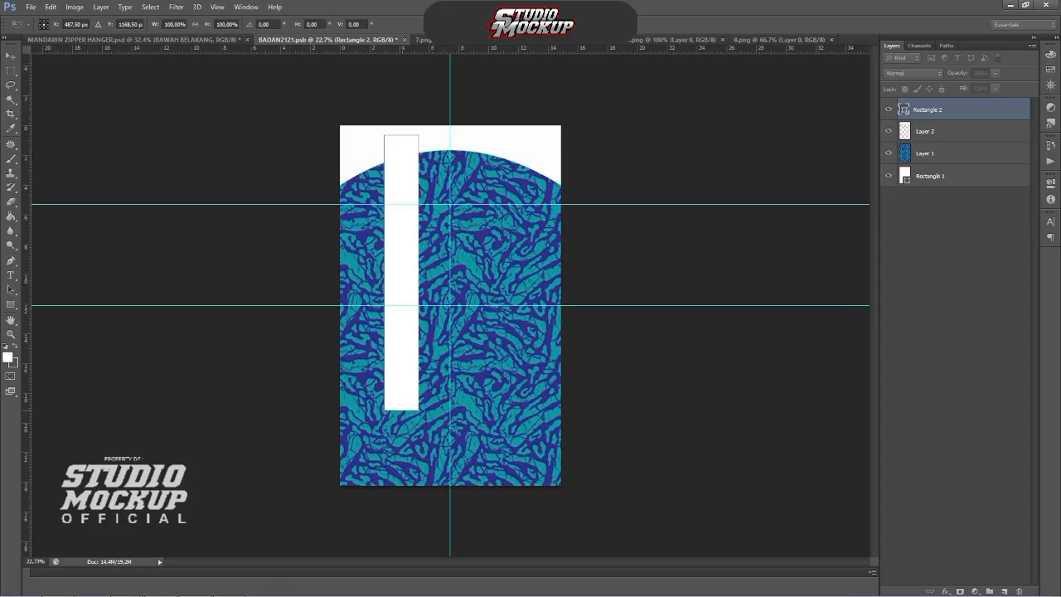
pyautogui.moveTo(401, 409); pyautogui.dragTo(402, 484)
pyautogui.hotkey('ctrl', '+')
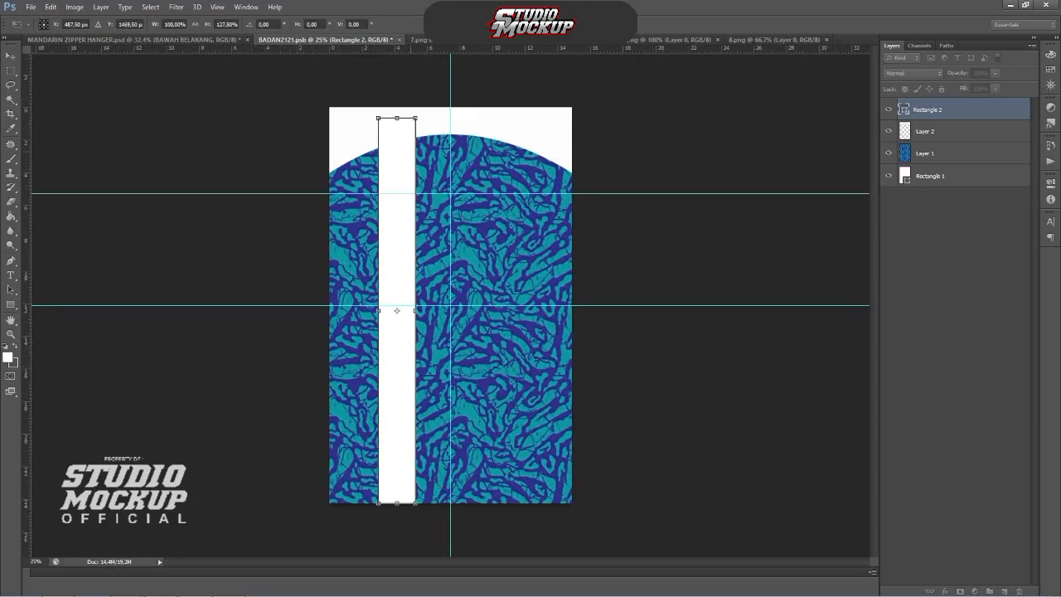
pyautogui.press('u')
pyautogui.click(481, 230)
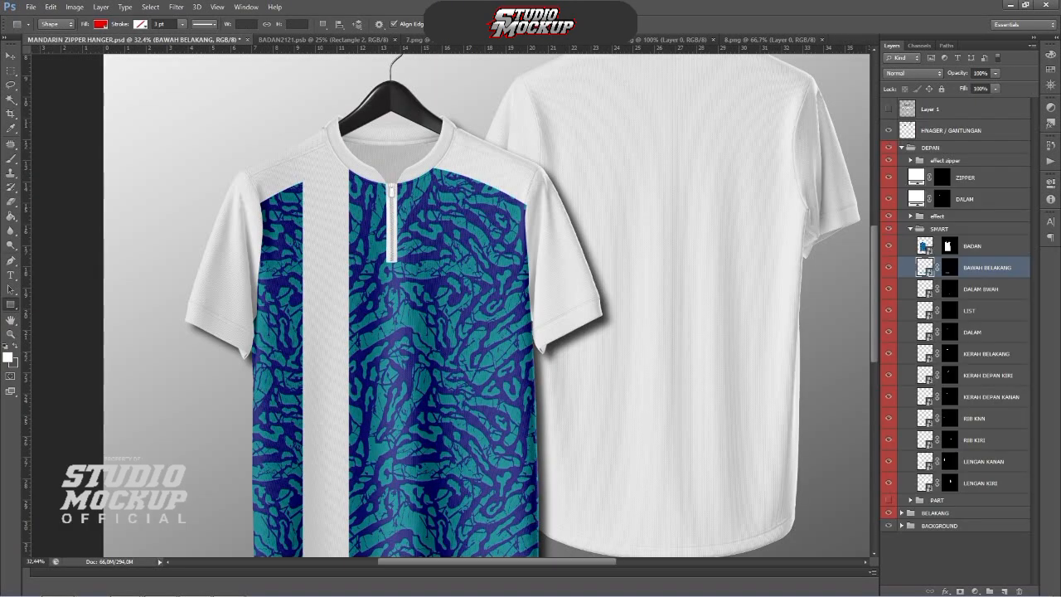
pyautogui.scroll(-3, 306, 207)
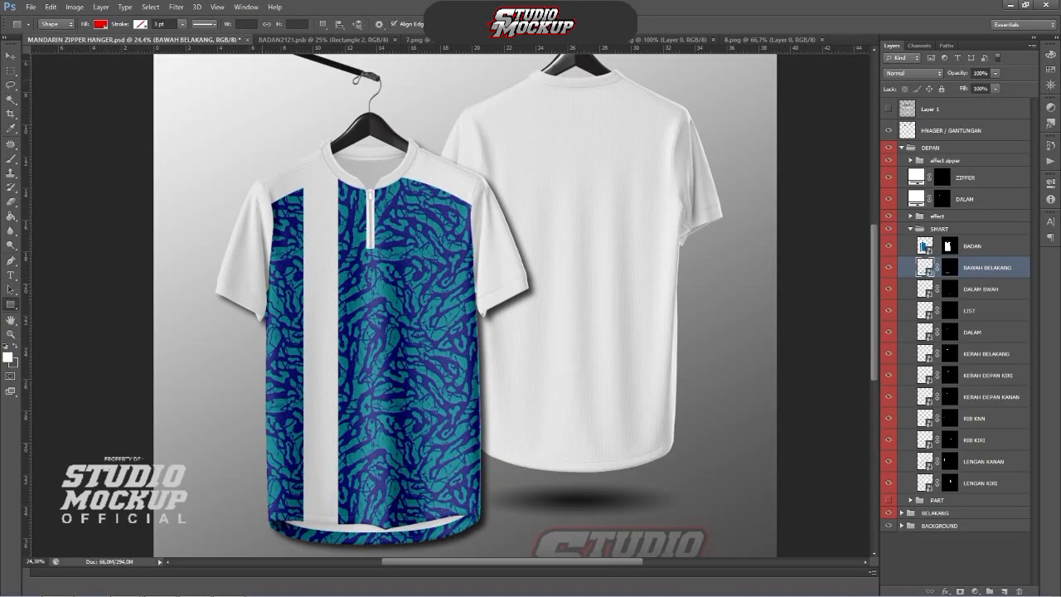
# Step: Widen the white stripe towards the centre guide to about 126% width in BADAN2121, save the smart object and check the mockup
pyautogui.click(325, 40)
pyautogui.scroll(3, 436, 307)
pyautogui.press('v')
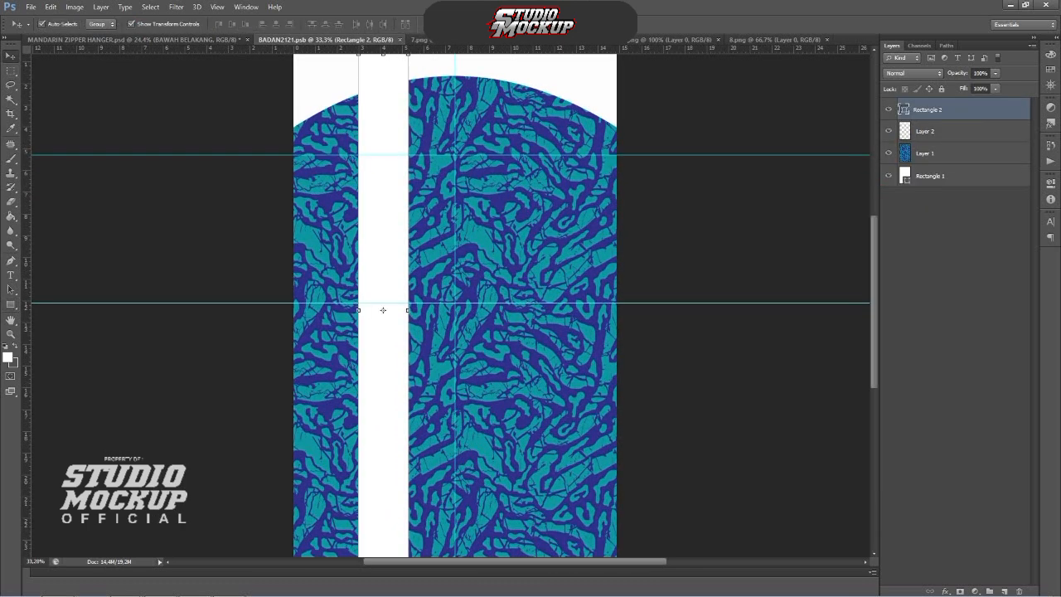
pyautogui.moveTo(407, 310); pyautogui.dragTo(426, 310)
pyautogui.scroll(-1, 426, 310)
pyautogui.hotkey('ctrl', 's')
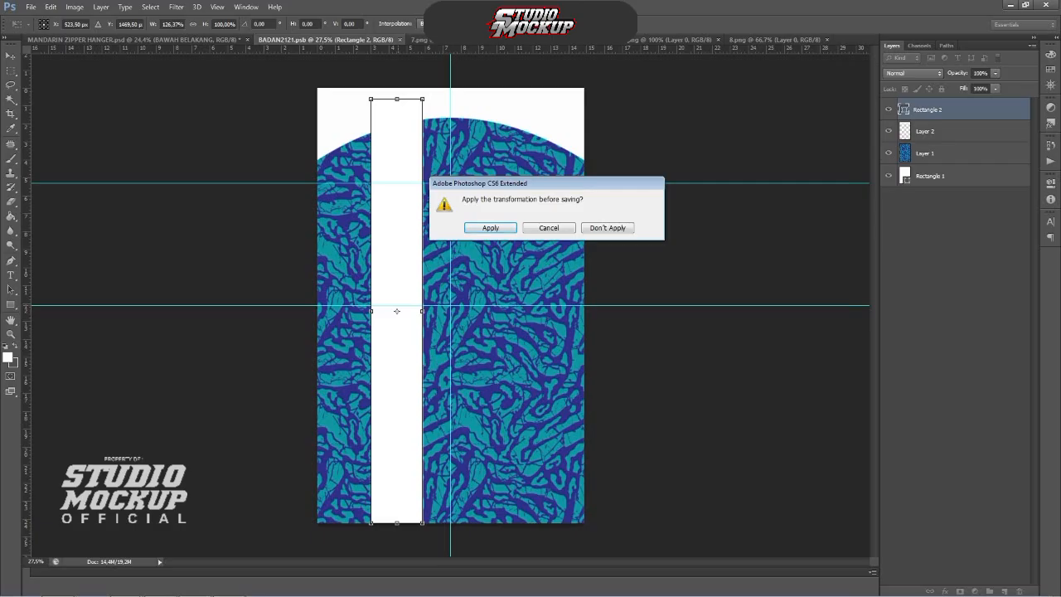
pyautogui.press('Return')
pyautogui.click(134, 40)
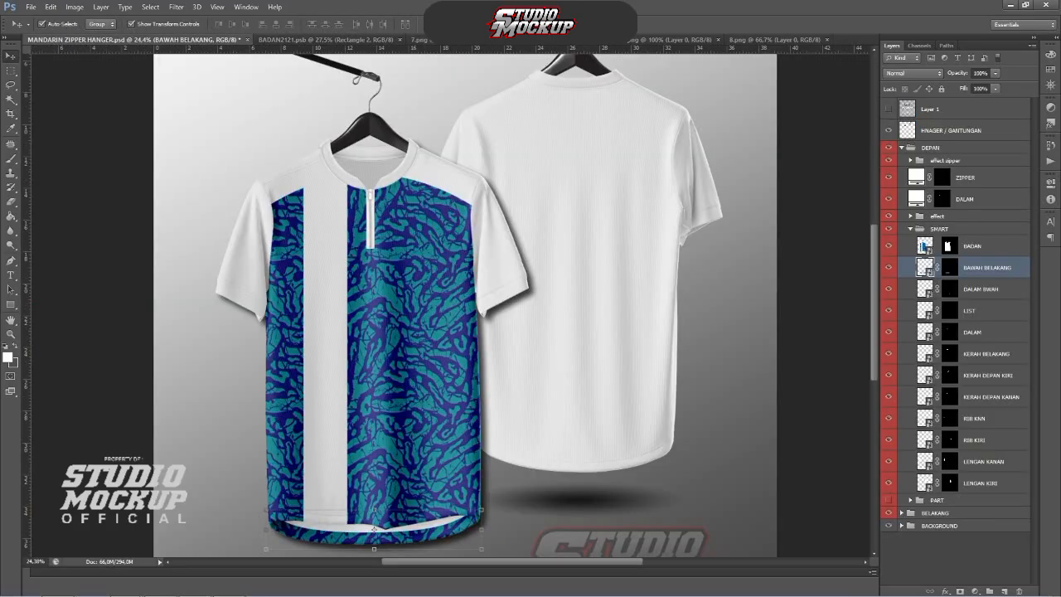
pyautogui.scroll(-2, 374, 528)
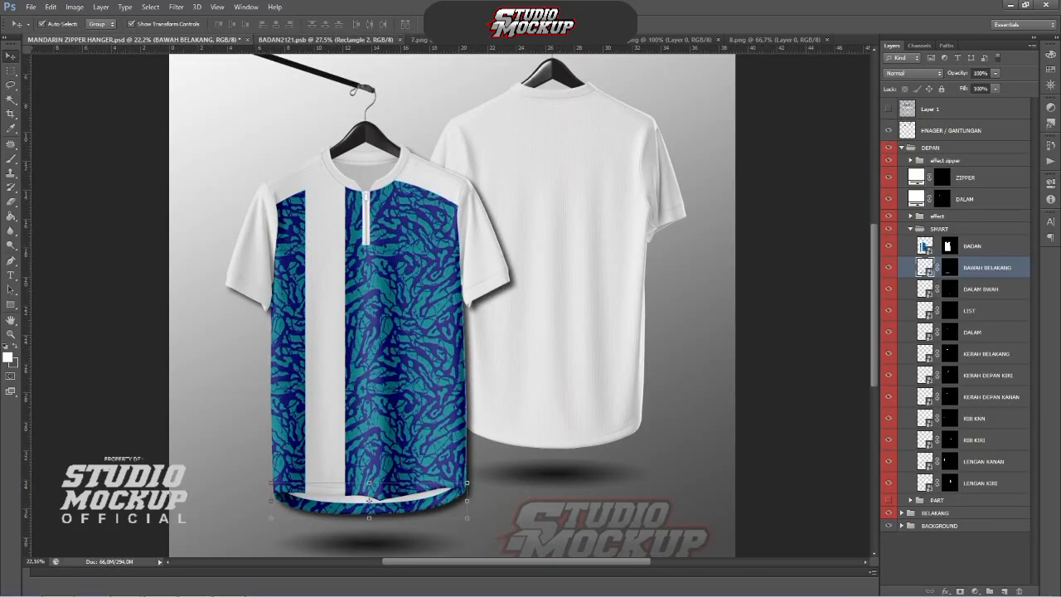
# Step: Move the white stripe slightly towards the panel's left edge and place a duplicate of it right of the vertical centre guide
pyautogui.click(325, 40)
pyautogui.scroll(3, 348, 162)
pyautogui.moveTo(418, 172); pyautogui.dragTo(401, 172)
pyautogui.scroll(-2, 401, 172)
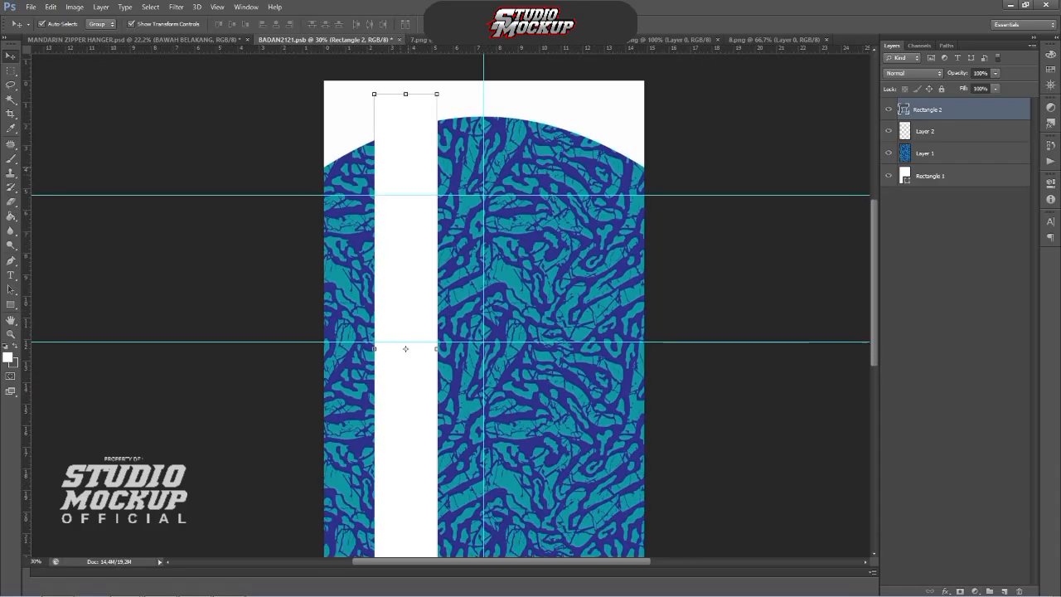
pyautogui.scroll(-1, 448, 307)
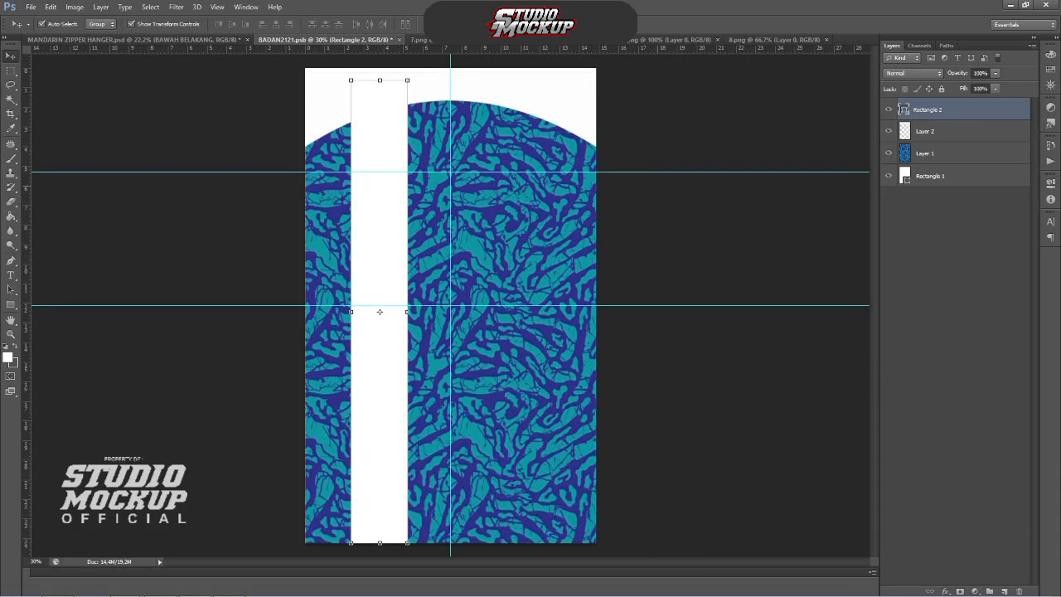
pyautogui.hotkey('ctrl', 'j')
pyautogui.moveTo(394, 124); pyautogui.dragTo(538, 128)
# Step: Centre both white stripes together on the vertical guide, save the smart object and inspect the stripes on the mockup
pyautogui.keyDown('shift'); pyautogui.click(379, 141); pyautogui.keyUp('shift')
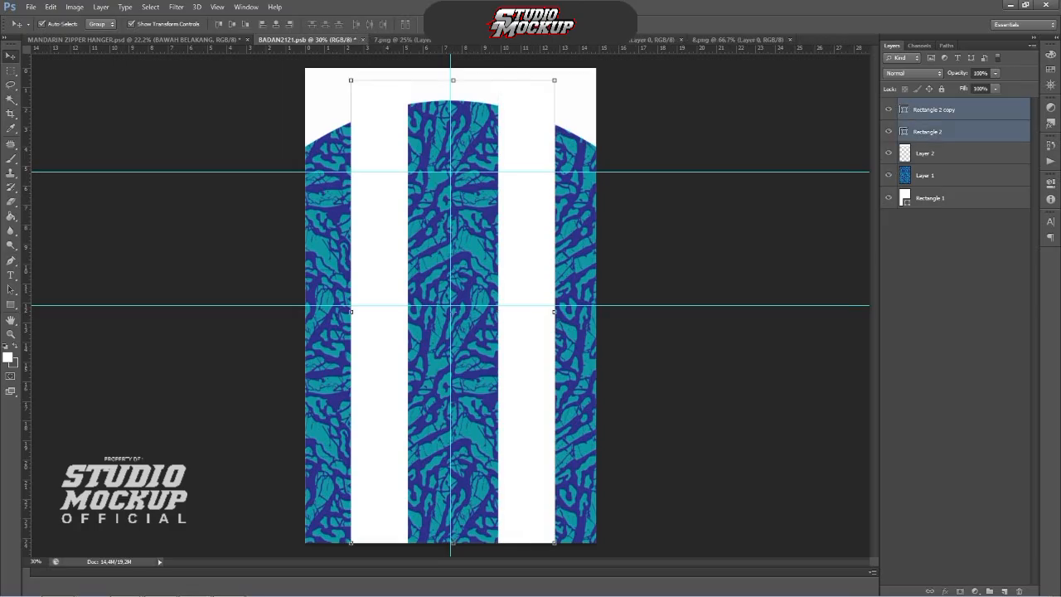
pyautogui.hotkey('ctrl', 't')
pyautogui.moveTo(534, 245); pyautogui.dragTo(531, 246)
pyautogui.scroll(-3, 531, 246)
pyautogui.hotkey('ctrl', 's')
pyautogui.press('Return')
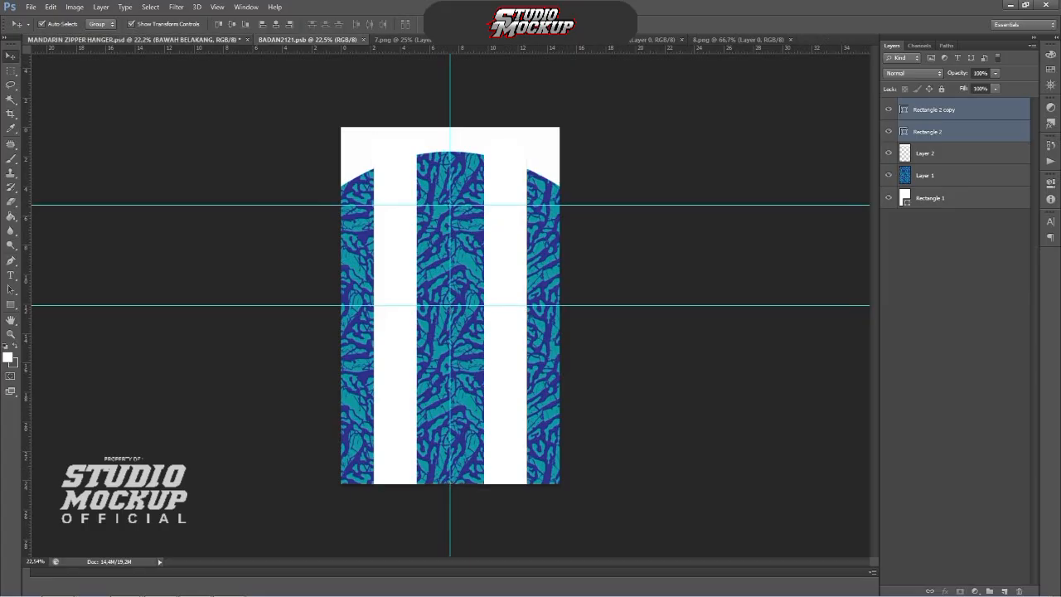
pyautogui.hotkey('ctrl', 'shift', 'Tab')
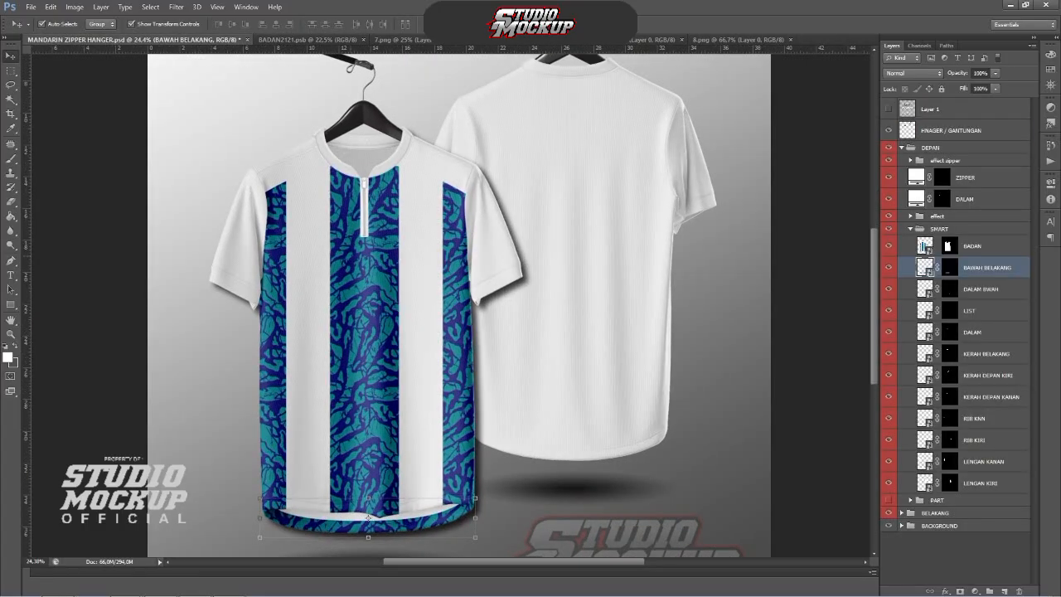
pyautogui.scroll(3, 358, 218)
pyautogui.scroll(-4, 358, 218)
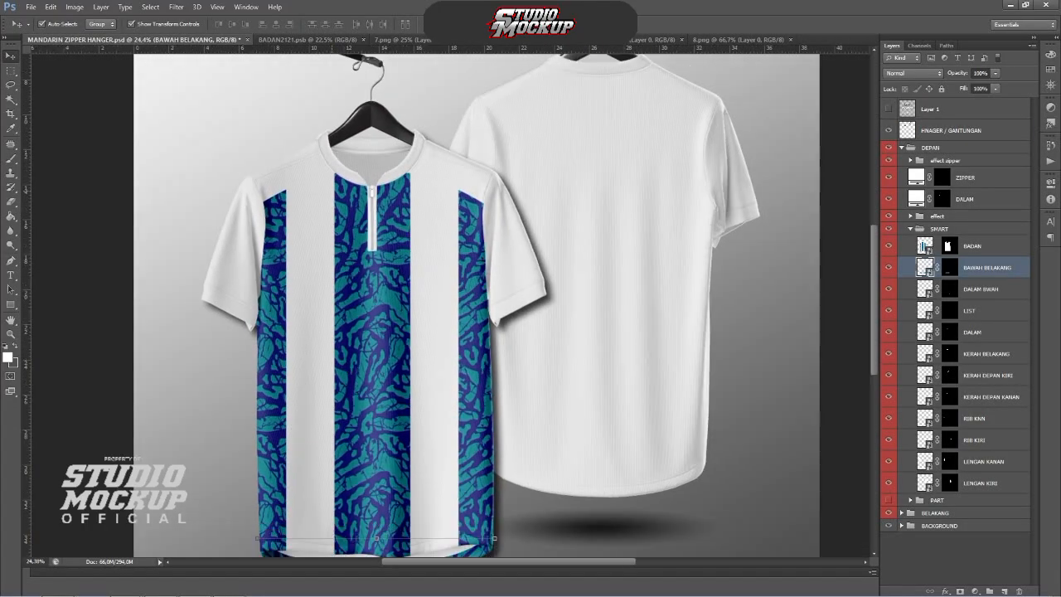
# Step: Duplicate the right white stripe and reshape the copy into a horizontal chest bar spanning to the left stripe's outer edge
pyautogui.hotkey('ctrl', 'Tab')
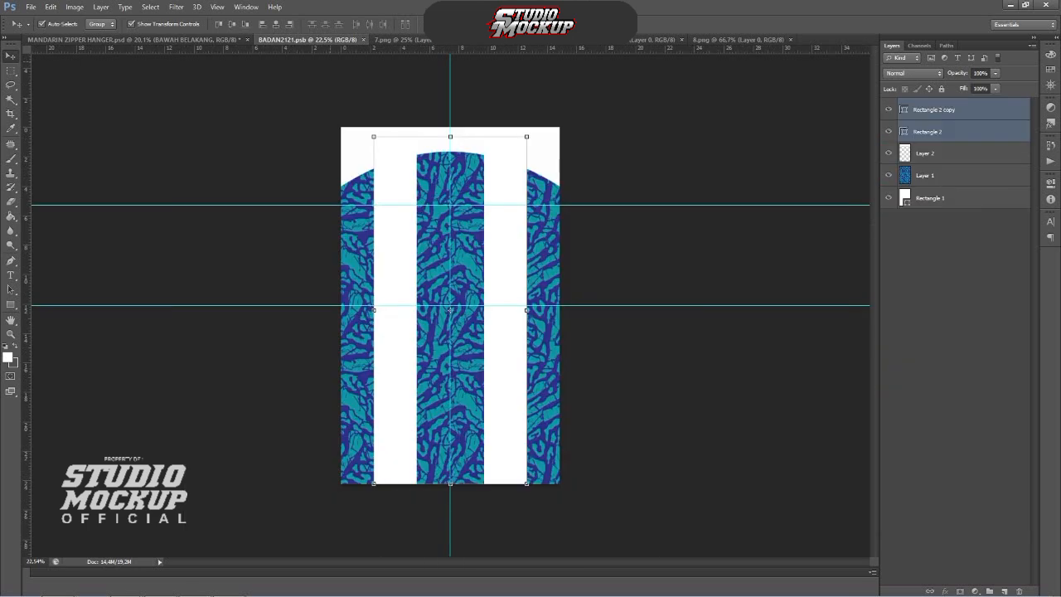
pyautogui.click(934, 109)
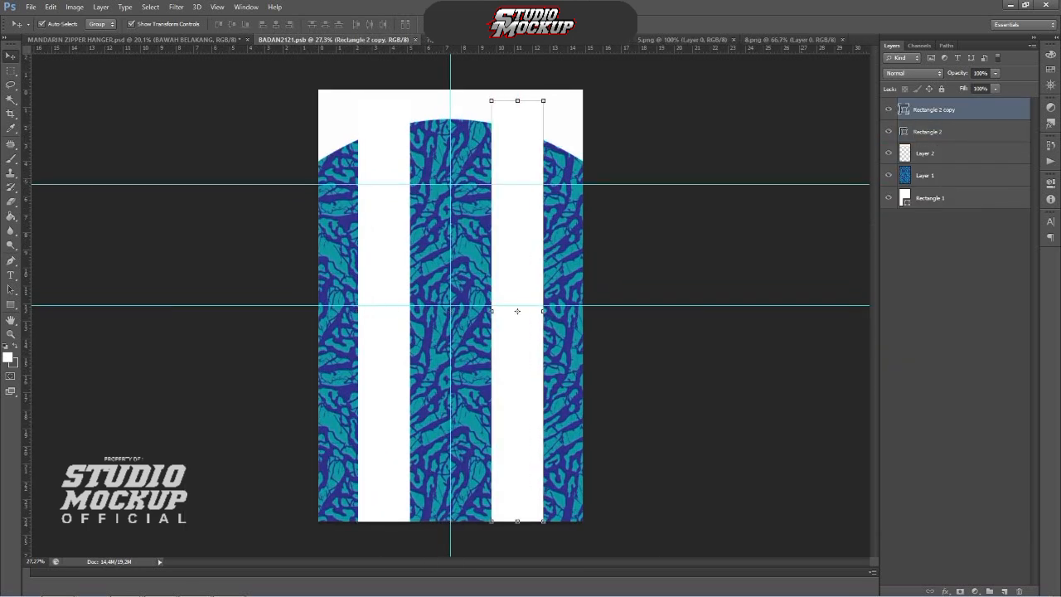
pyautogui.hotkey('ctrl', 'j')
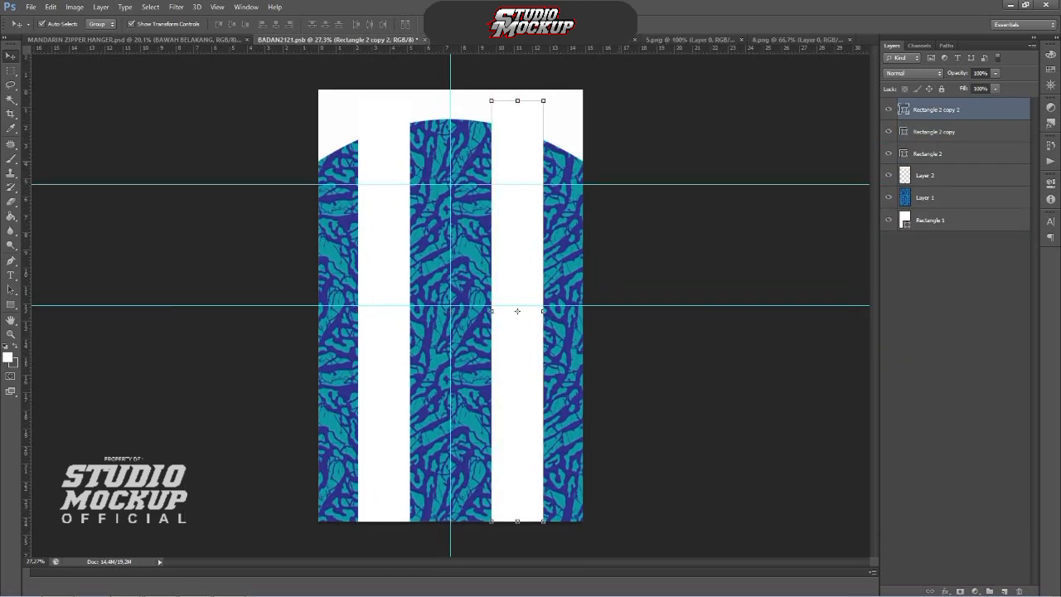
pyautogui.hotkey('ctrl', 't')
pyautogui.moveTo(517, 100); pyautogui.dragTo(517, 241)
pyautogui.moveTo(517, 521); pyautogui.dragTo(517, 334)
pyautogui.moveTo(491, 287); pyautogui.dragTo(358, 287)
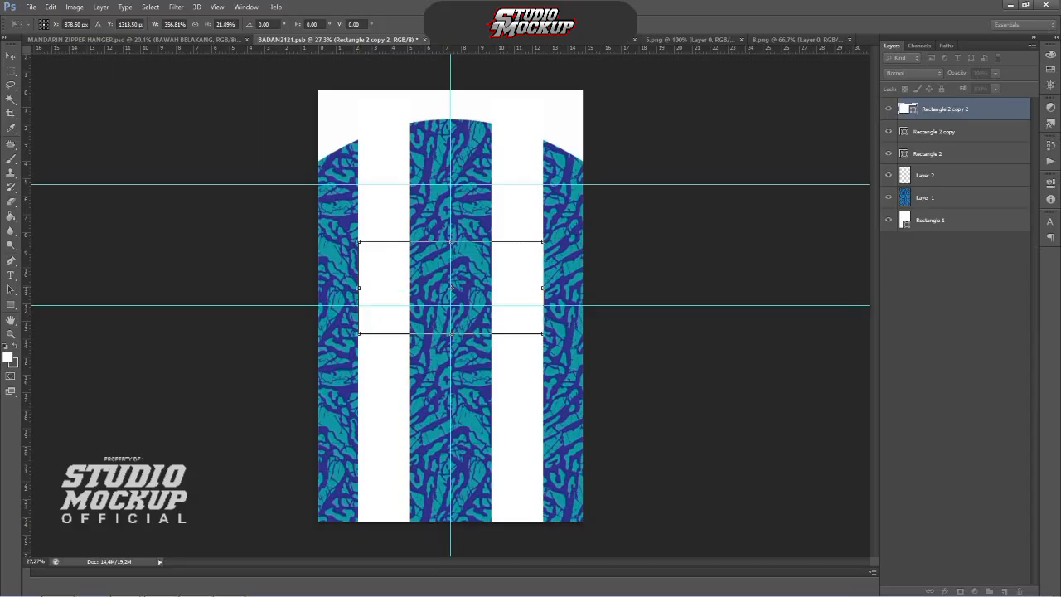
# Step: Apply the horizontal bar's transformation, save the smart object and check the bar on the mockup
pyautogui.scroll(2, 447, 292)
pyautogui.hotkey('ctrl', 's')
pyautogui.press('Return')
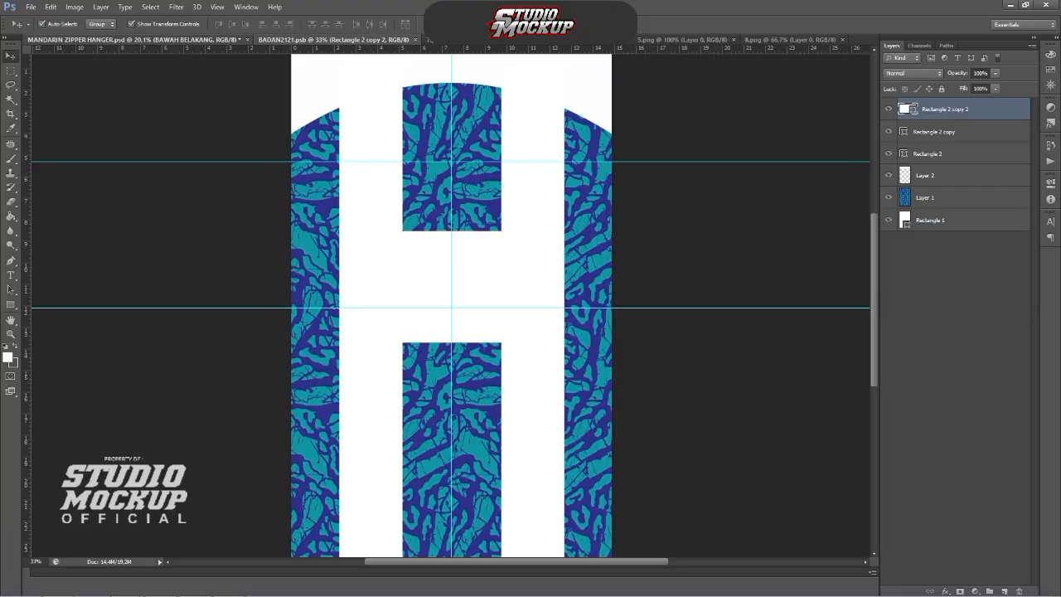
pyautogui.hotkey('ctrl', 'shift', 'Tab')
pyautogui.scroll(1, 343, 249)
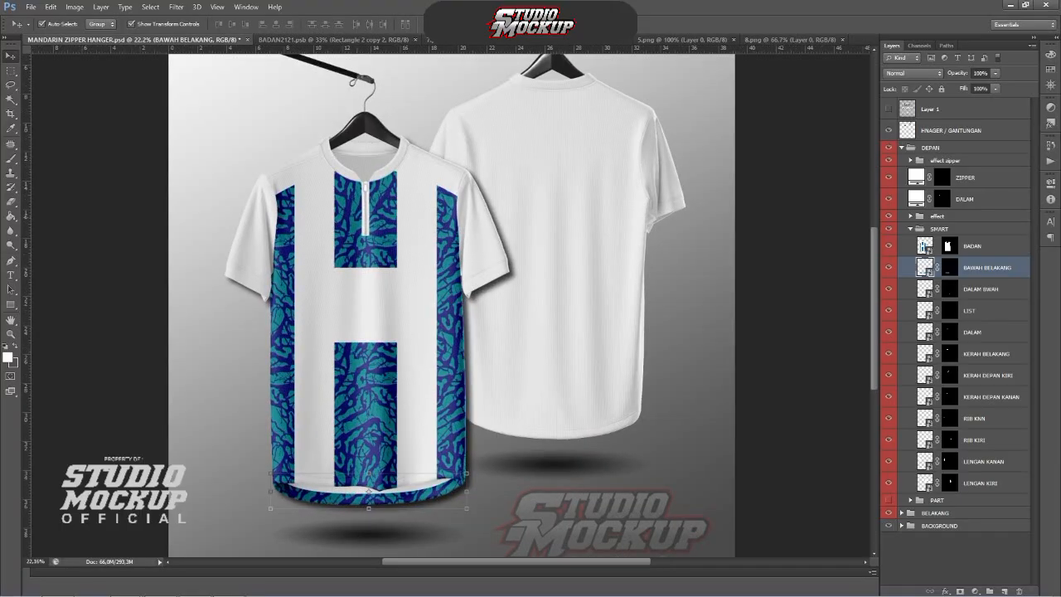
# Step: Reduce the horizontal bar's height evenly from its upper and lower edges, save the smart object and check the mockup
pyautogui.hotkey('ctrl', 'Tab')
pyautogui.moveTo(452, 232); pyautogui.dragTo(485, 249)
pyautogui.hotkey('ctrl', 's')
pyautogui.click(486, 228)
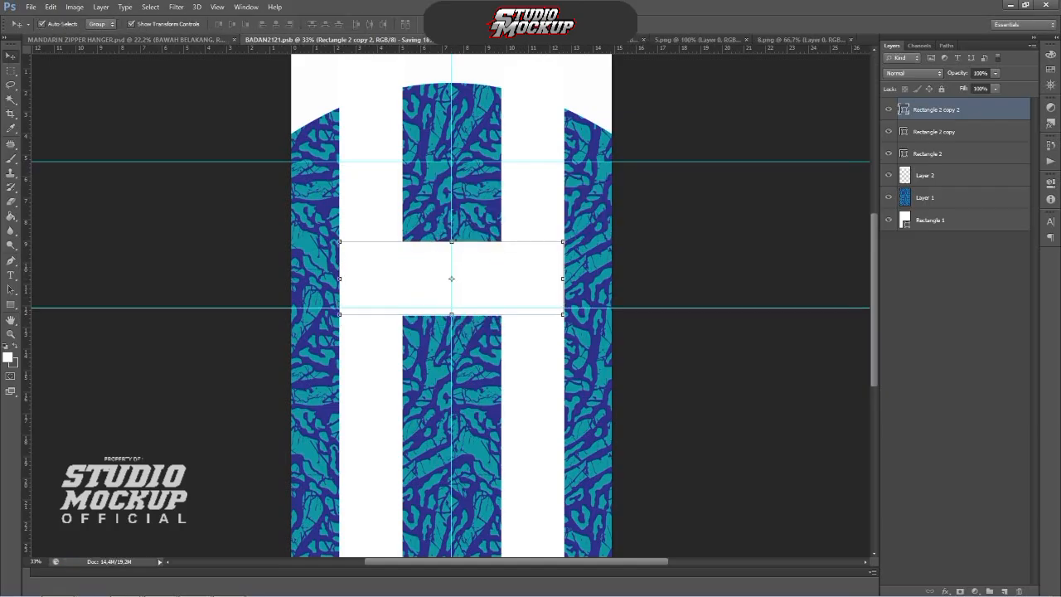
pyautogui.hotkey('ctrl', 'shift', 'Tab')
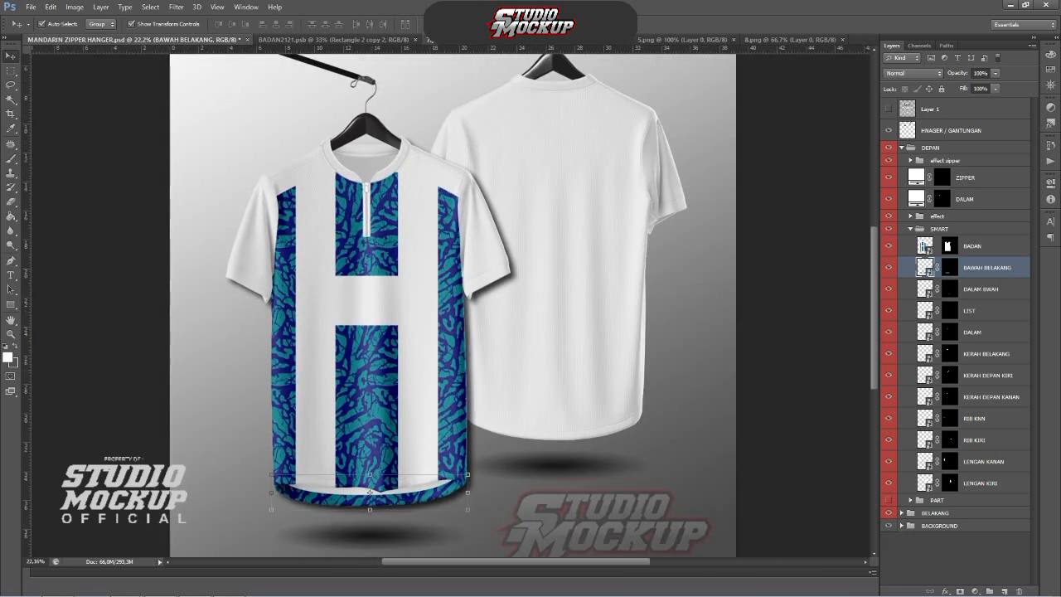
# Step: Close the 7.png document
pyautogui.hotkey('ctrl', 'Tab')
pyautogui.hotkey('ctrl', 'Tab')
pyautogui.hotkey('ctrl', 'w')
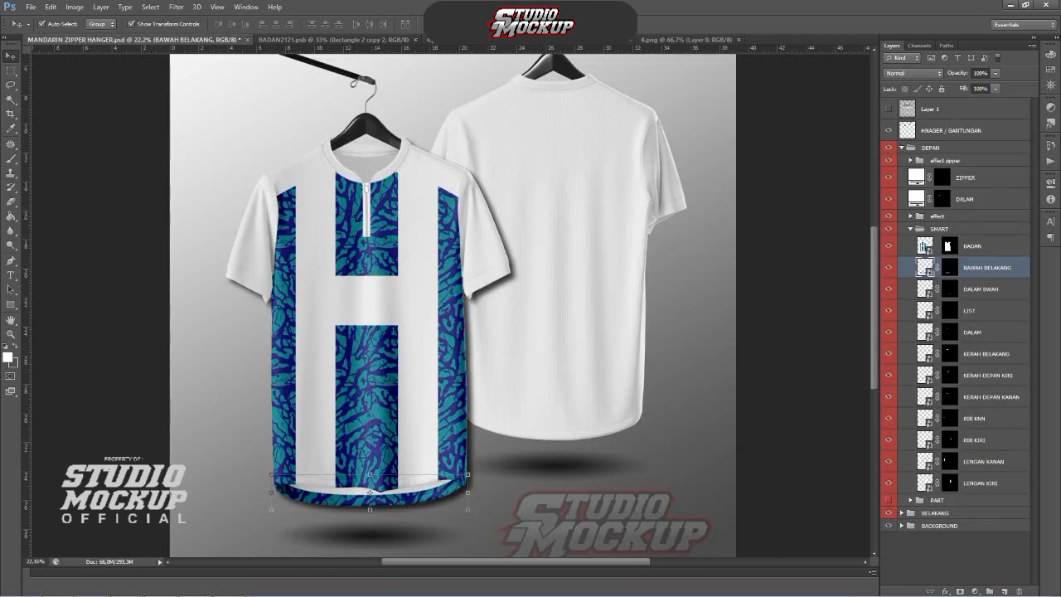
# Step: Place the SM logo from 4.png on the upper part of BADAN2121's left white stripe, save and check the mockup
pyautogui.hotkey('ctrl', 'Tab')
pyautogui.hotkey('ctrl', 'Tab')
pyautogui.moveTo(460, 286); pyautogui.dragTo(384, 174)
pyautogui.scroll(5, 374, 159)
pyautogui.scroll(-3, 384, 173)
pyautogui.hotkey('ctrl', 's')
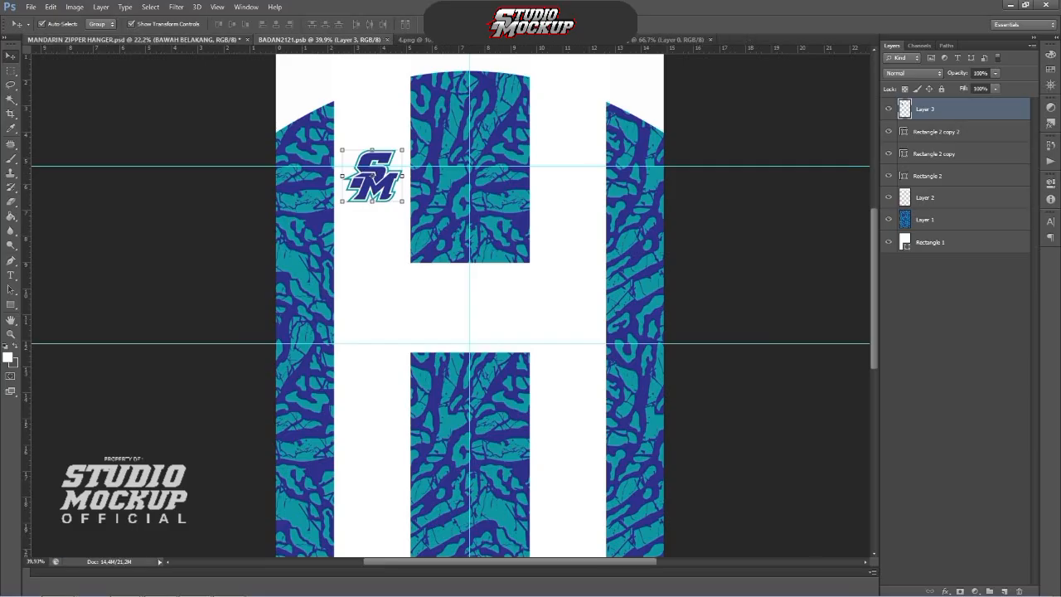
pyautogui.hotkey('ctrl', 'shift', 'Tab')
pyautogui.scroll(-2, 324, 182)
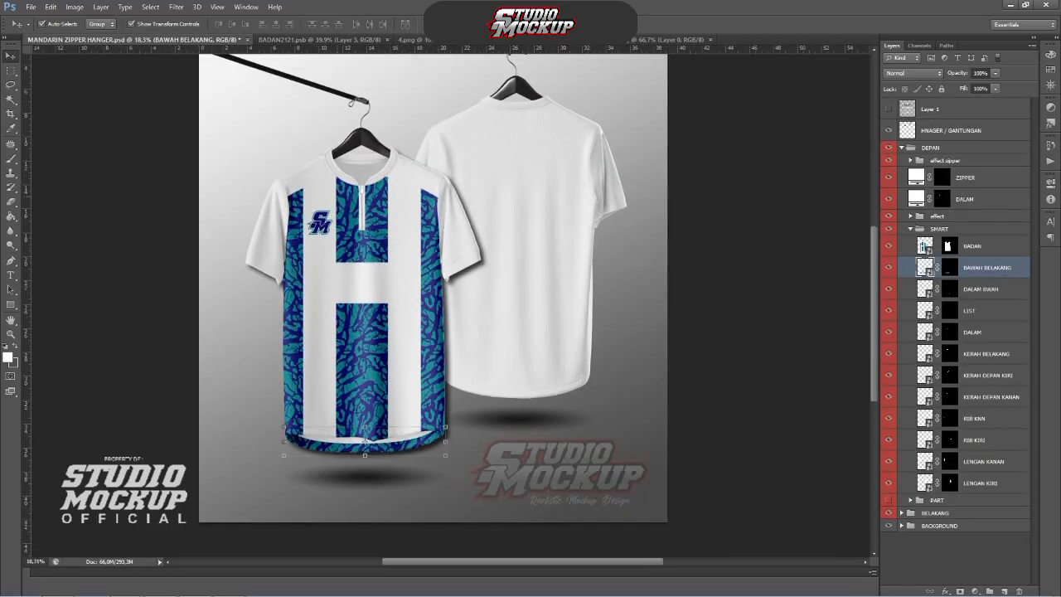
pyautogui.scroll(3, 325, 183)
# Step: Close 4.png and bring the STUDIO MOCKUP text from 5.png onto the horizontal white bar in BADAN2121
pyautogui.click(414, 40)
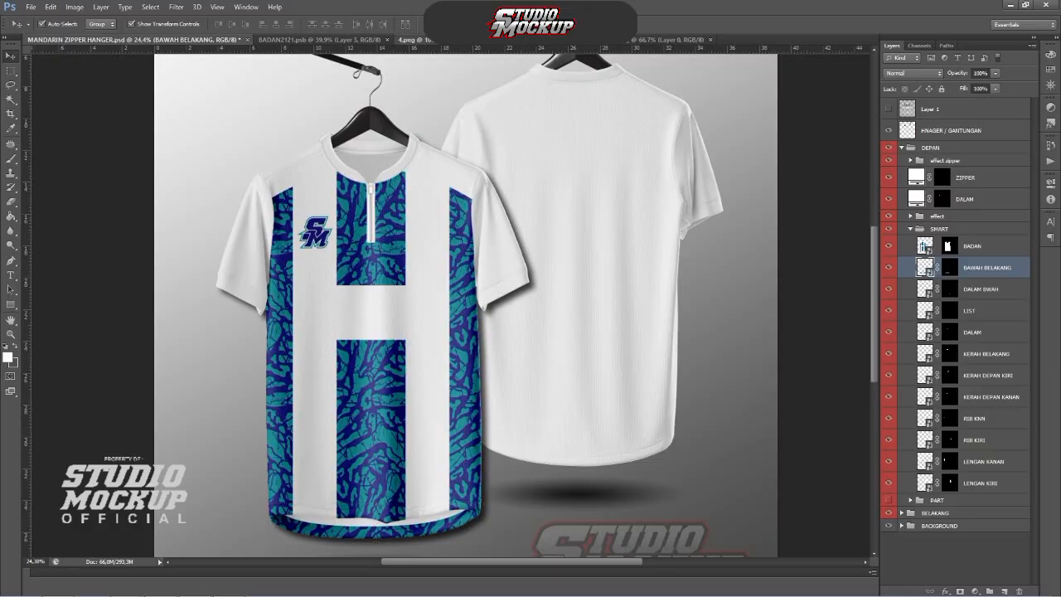
pyautogui.hotkey('ctrl', 'w')
pyautogui.click(414, 40)
pyautogui.moveTo(496, 233); pyautogui.dragTo(517, 259)
pyautogui.scroll(4, 483, 288)
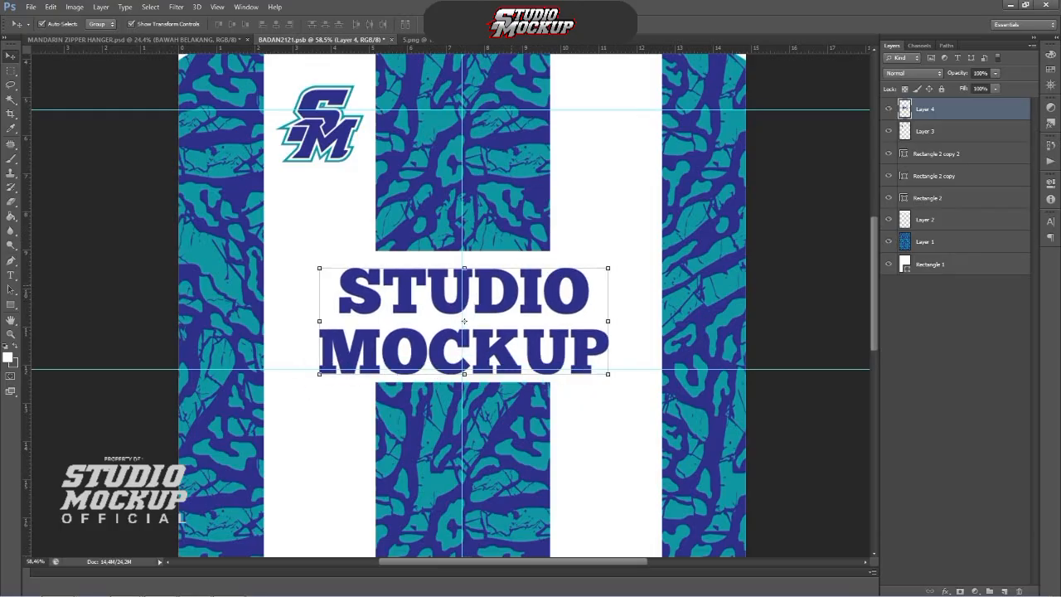
# Step: Centre the STUDIO MOCKUP text on the vertical guide within the white bar, save the smart object and check the mockup
pyautogui.hotkey('ctrl', 't')
pyautogui.scroll(2, 508, 290)
pyautogui.moveTo(508, 291); pyautogui.dragTo(506, 283)
pyautogui.hotkey('ctrl', 's')
pyautogui.press('Return')
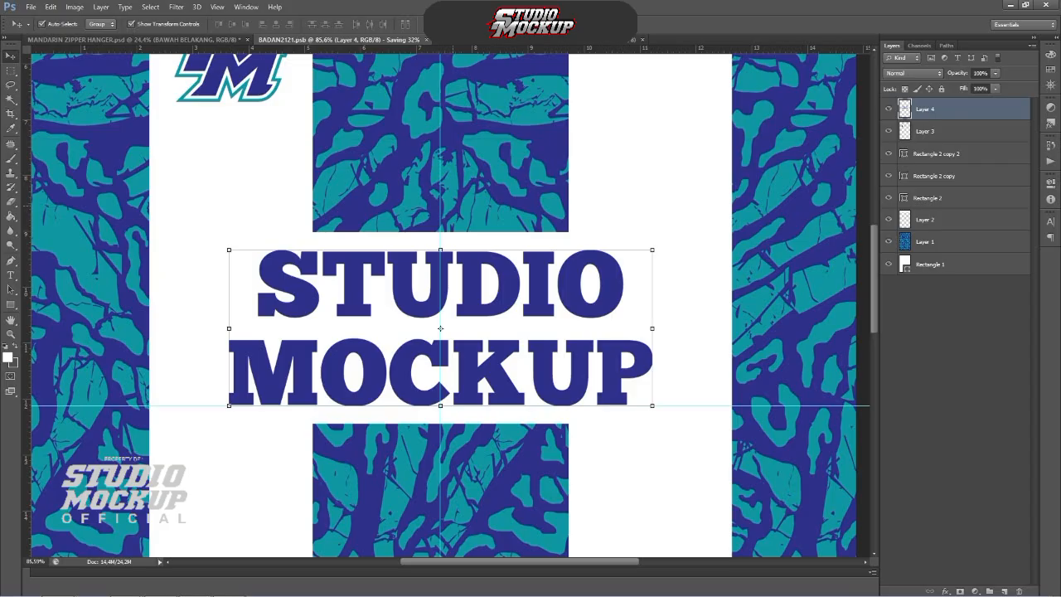
pyautogui.click(132, 40)
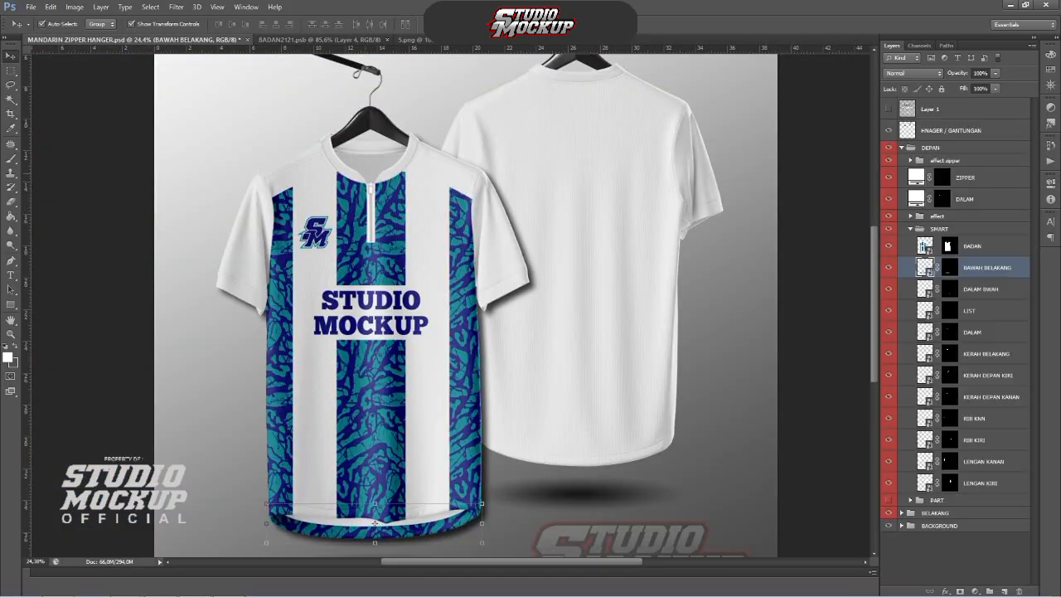
pyautogui.scroll(-2, 367, 181)
pyautogui.scroll(-1, 367, 186)
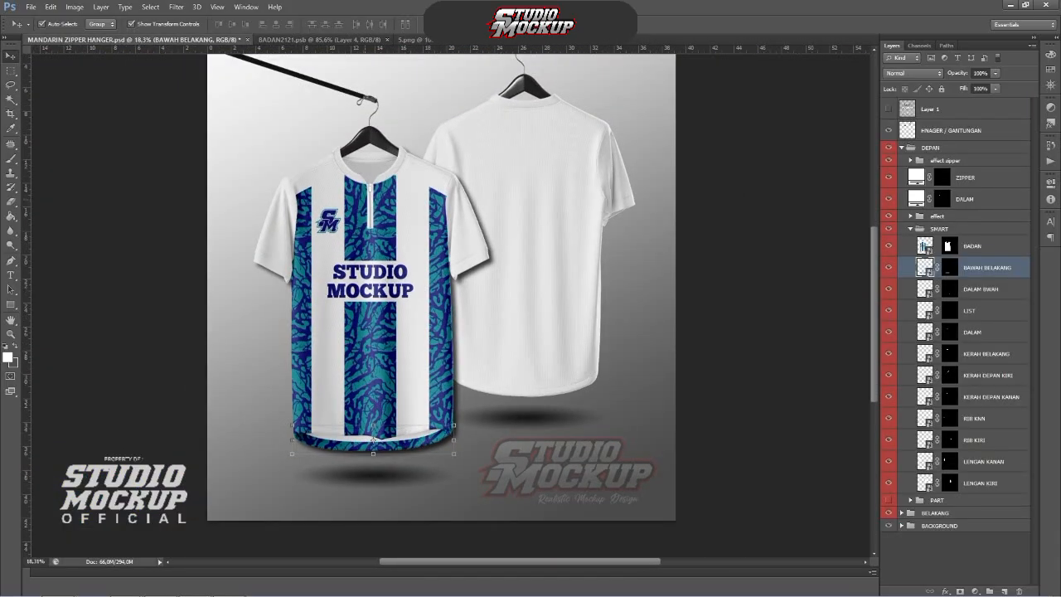
pyautogui.scroll(2, 370, 231)
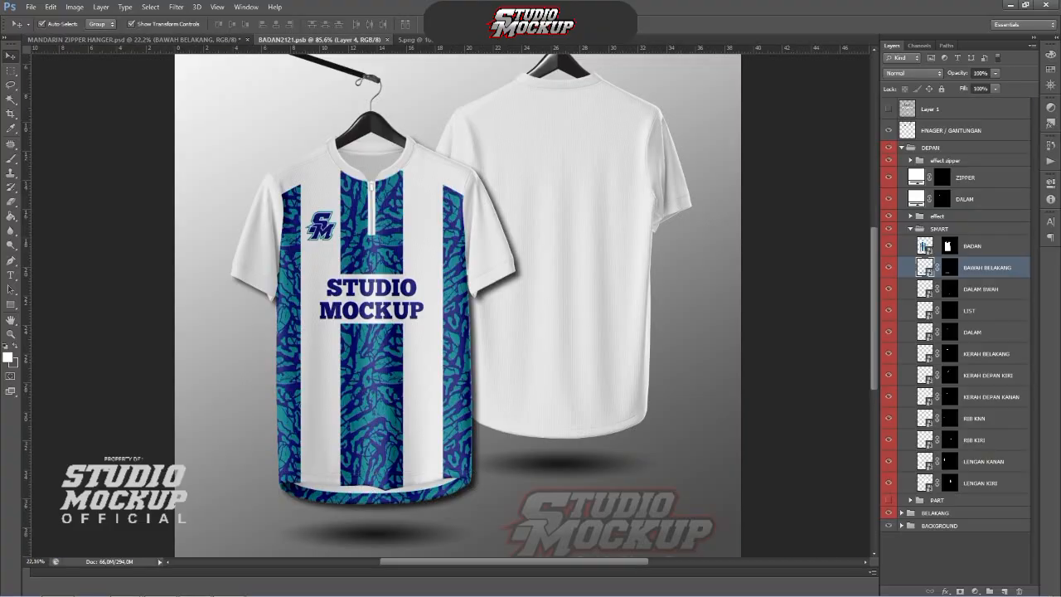
pyautogui.click(319, 39)
pyautogui.scroll(-1, 481, 277)
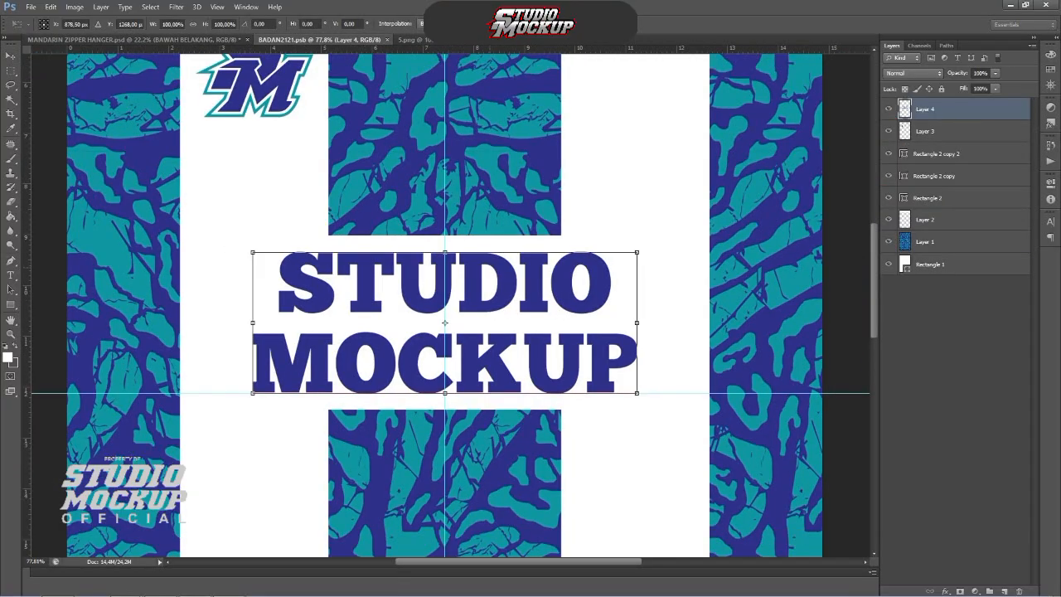
pyautogui.press('Return')
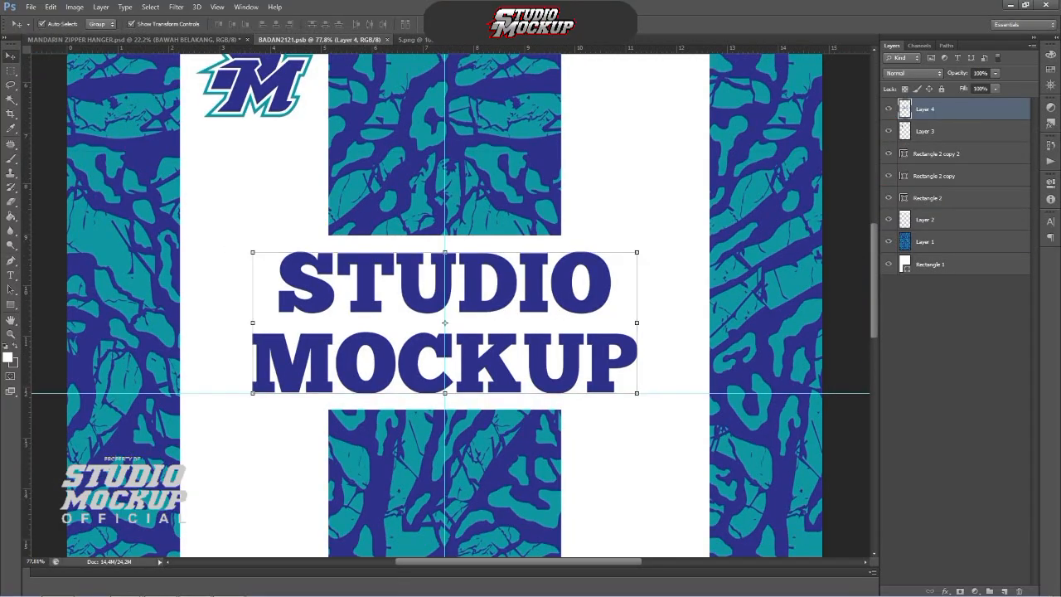
# Step: Stretch the white bar behind the STUDIO MOCKUP text evenly to 122.47% height, save BADAN2121 and check the mockup
pyautogui.click(945, 131)
pyautogui.click(945, 153)
pyautogui.moveTo(445, 235); pyautogui.dragTo(445, 197)
pyautogui.moveTo(617, 235); pyautogui.dragTo(617, 253)
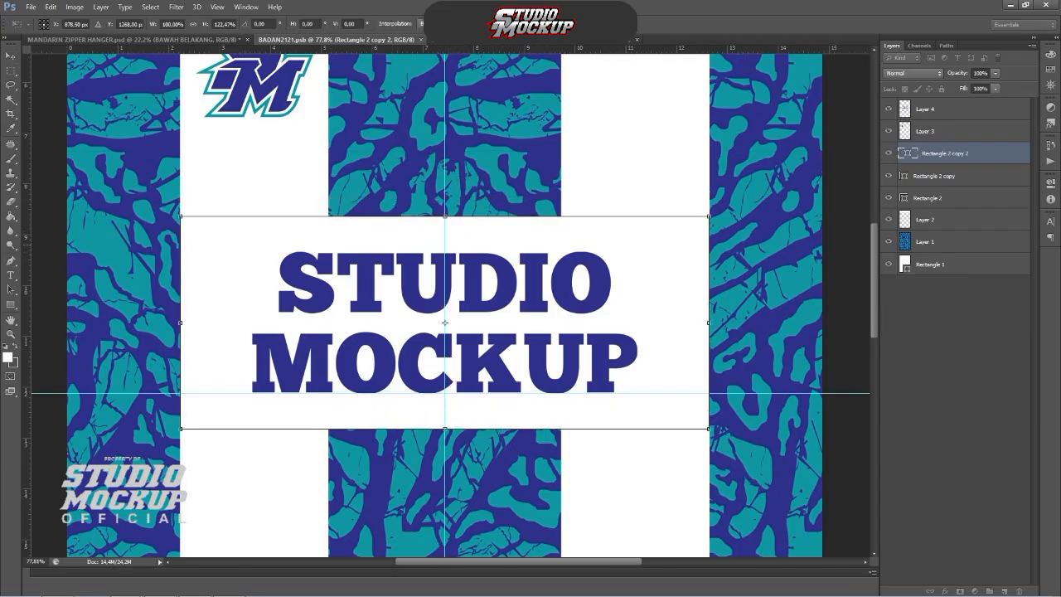
pyautogui.hotkey('ctrl', 's')
pyautogui.press('Return')
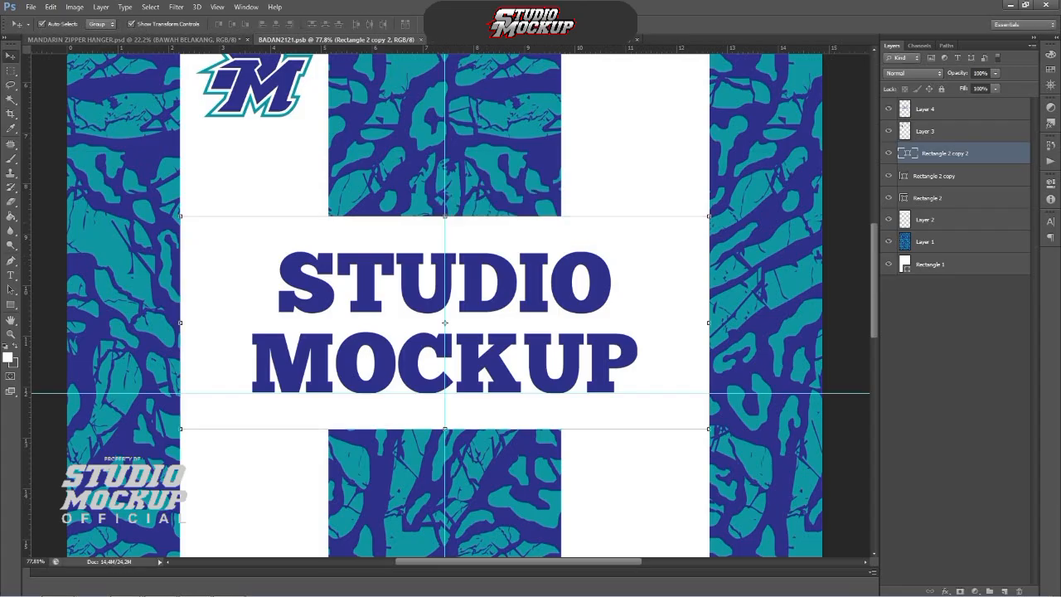
pyautogui.hotkey('ctrl', 'Tab')
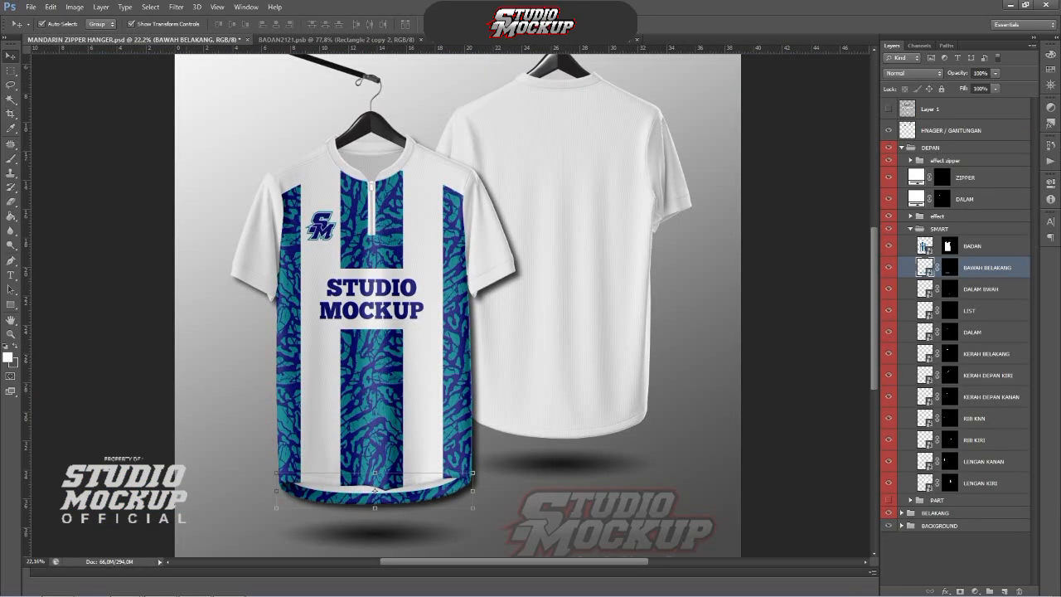
pyautogui.scroll(2, 332, 249)
pyautogui.scroll(-4, 406, 332)
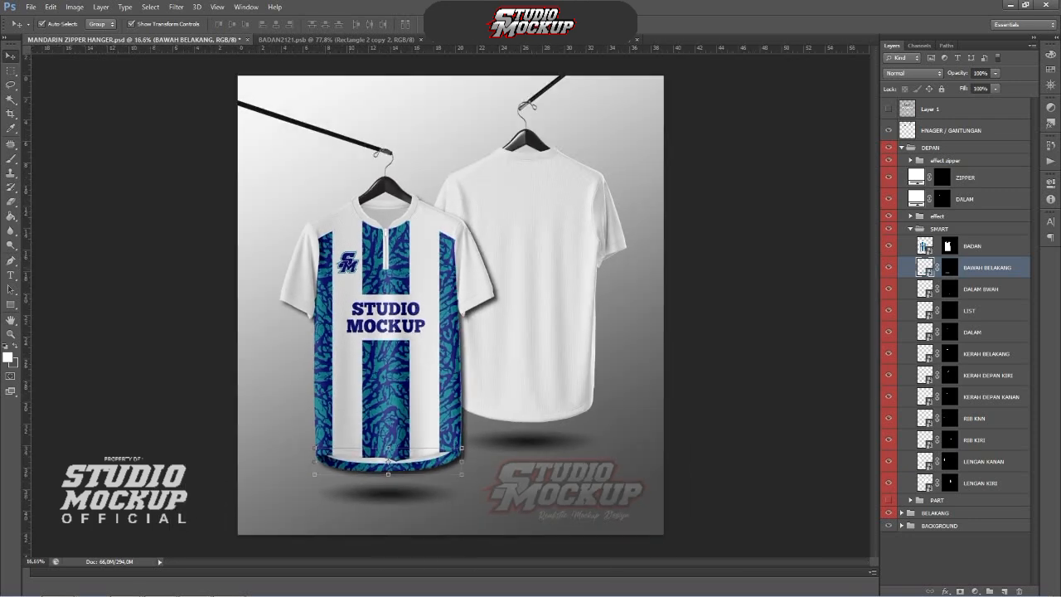
pyautogui.scroll(4, 403, 273)
pyautogui.scroll(2, 397, 298)
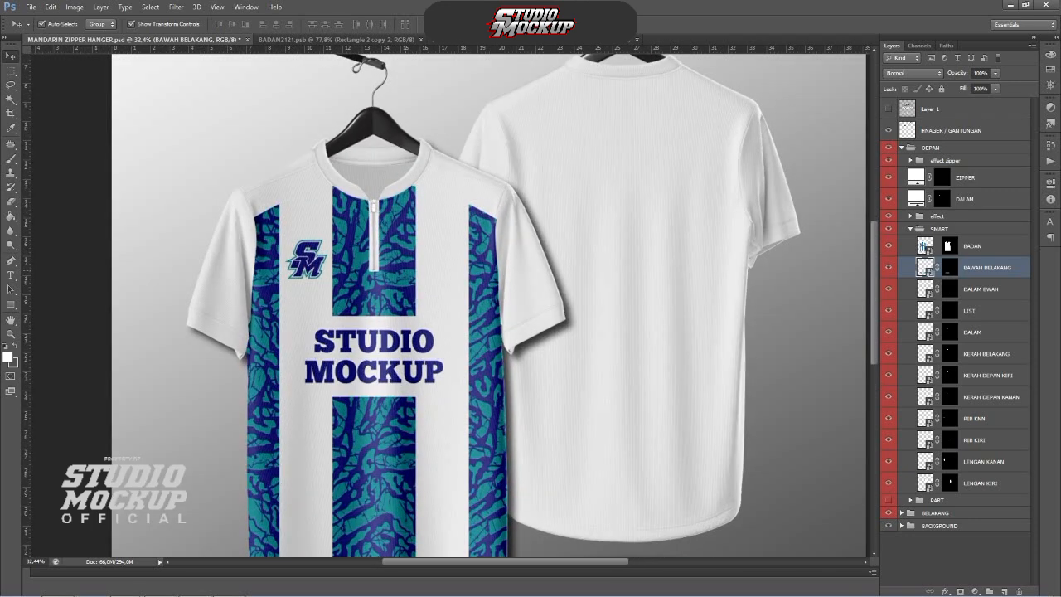
pyautogui.scroll(-3, 282, 120)
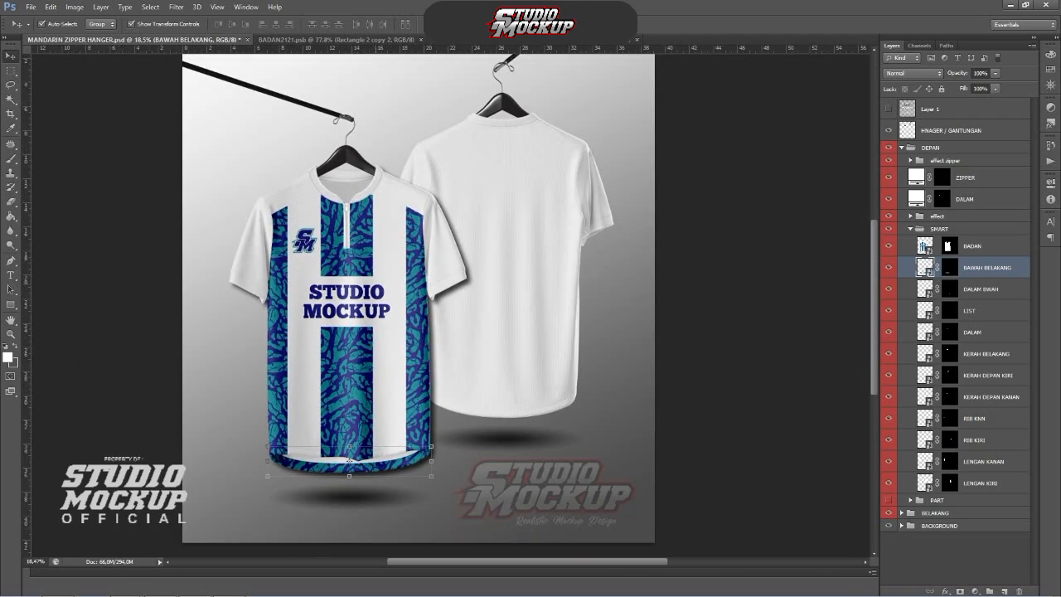
# Step: Close the 5.png document and inspect the front shirt design in the mockup
pyautogui.hotkey('ctrl', 'shift', 'Tab')
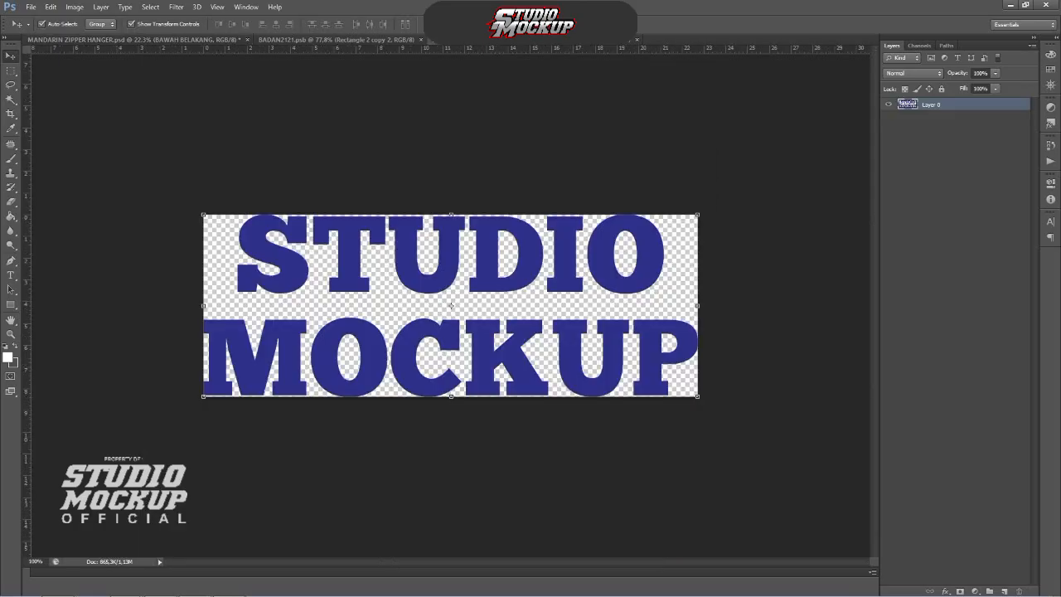
pyautogui.hotkey('ctrl', 'Tab')
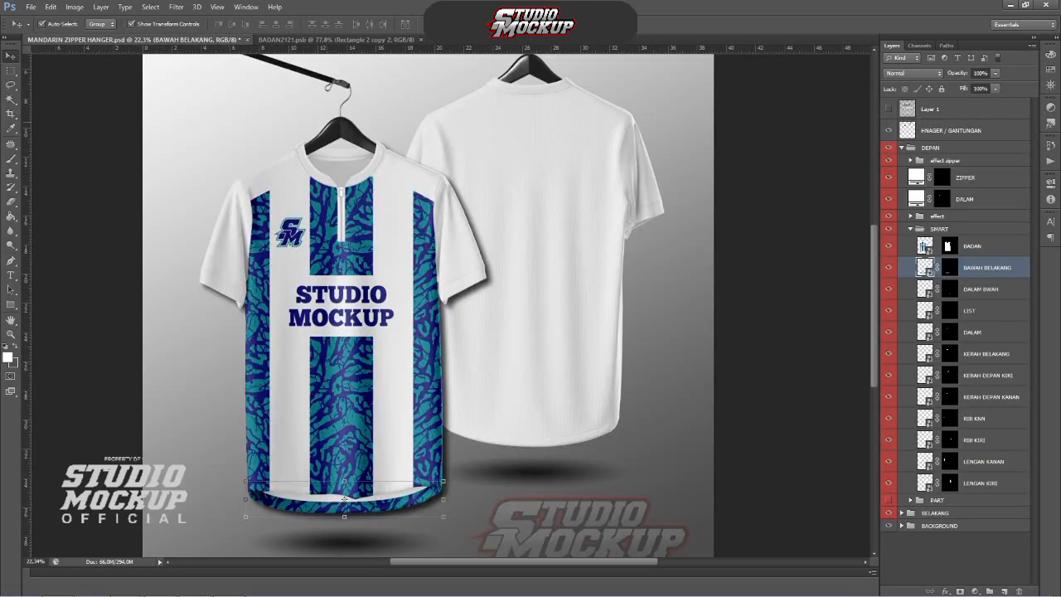
pyautogui.scroll(-4, 431, 298)
pyautogui.scroll(1, 431, 299)
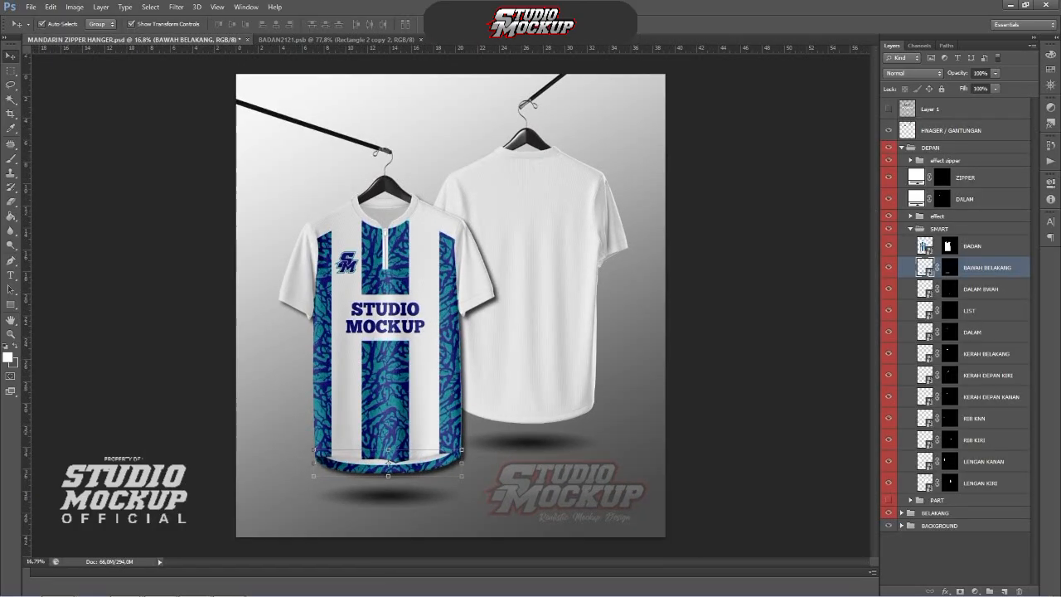
pyautogui.scroll(2, 431, 298)
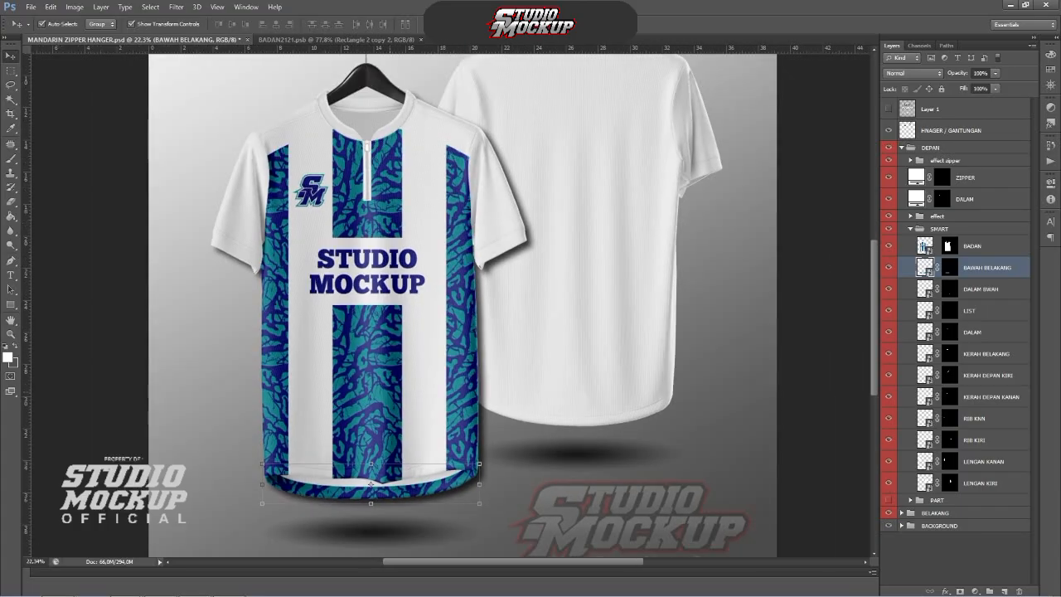
pyautogui.scroll(-1, 369, 290)
pyautogui.scroll(1, 369, 290)
pyautogui.scroll(-2, 369, 290)
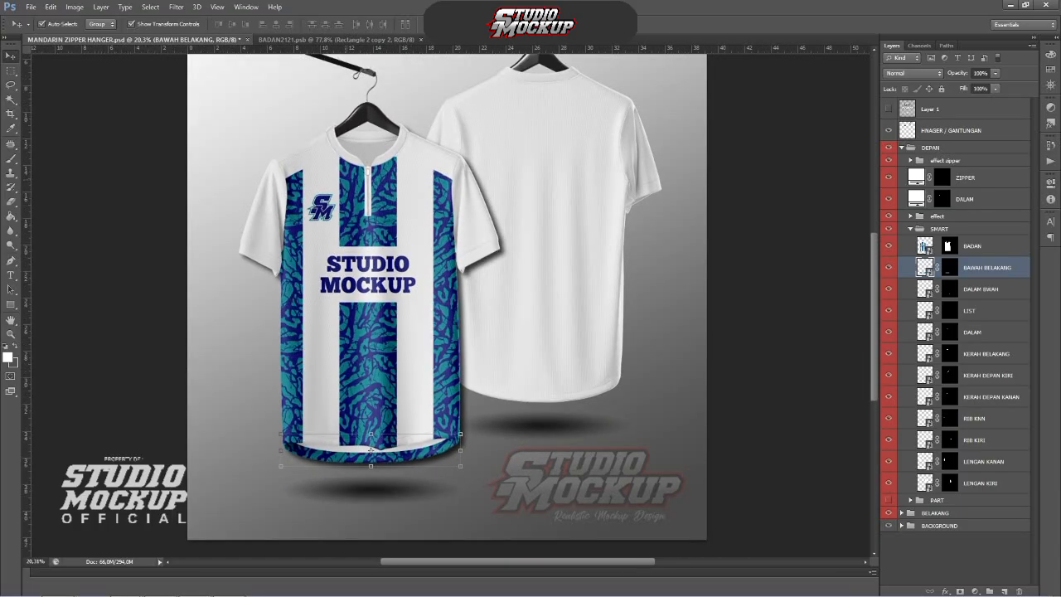
pyautogui.scroll(2, 370, 448)
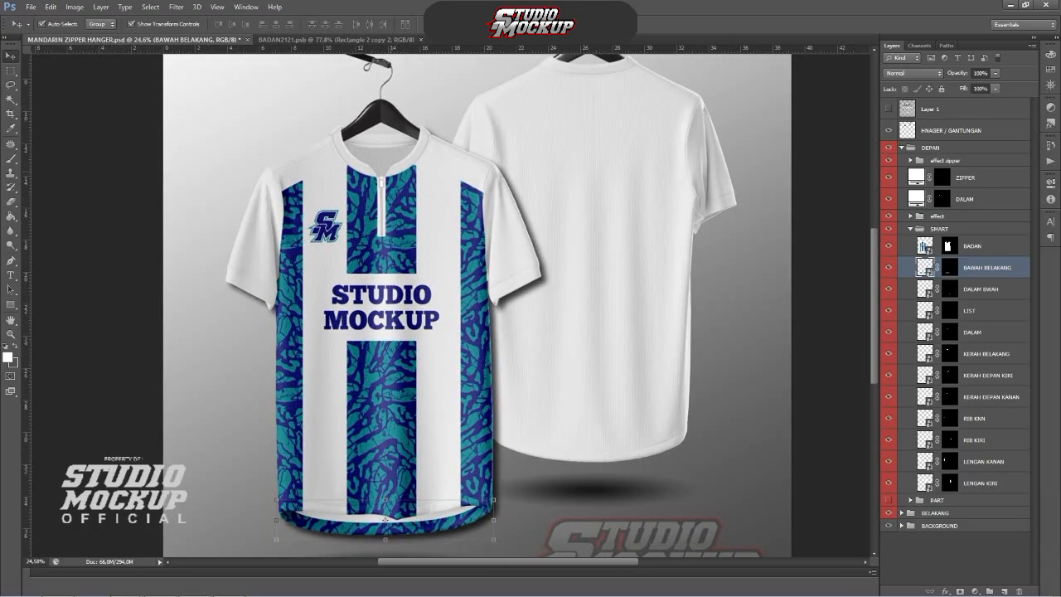
pyautogui.scroll(1, 386, 519)
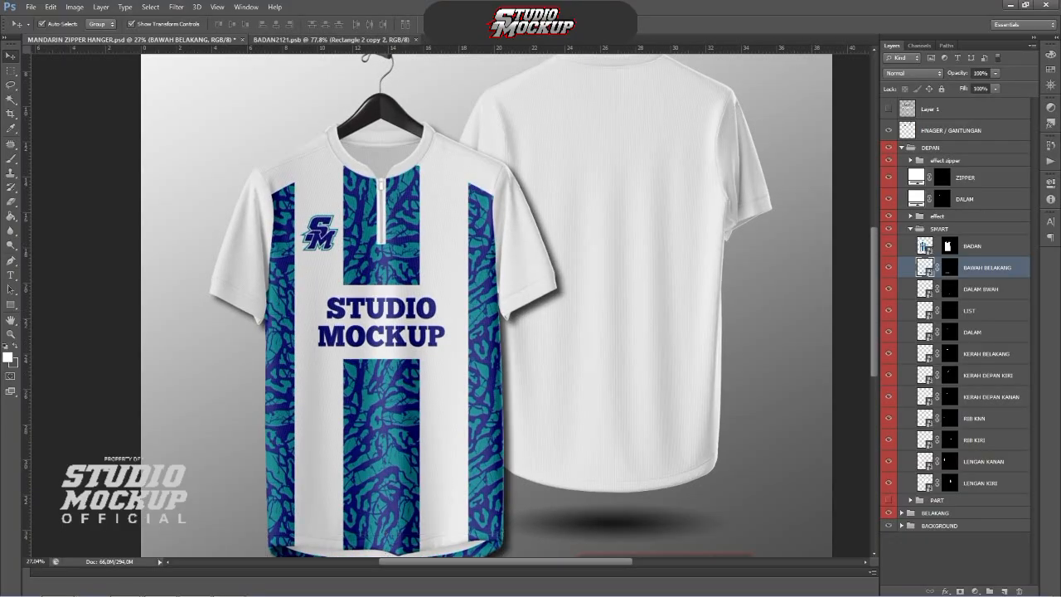
# Step: Sample the dark blue of BADAN2121's pattern as the foreground colour and return to the mockup document
pyautogui.click(331, 39)
pyautogui.click(11, 128)
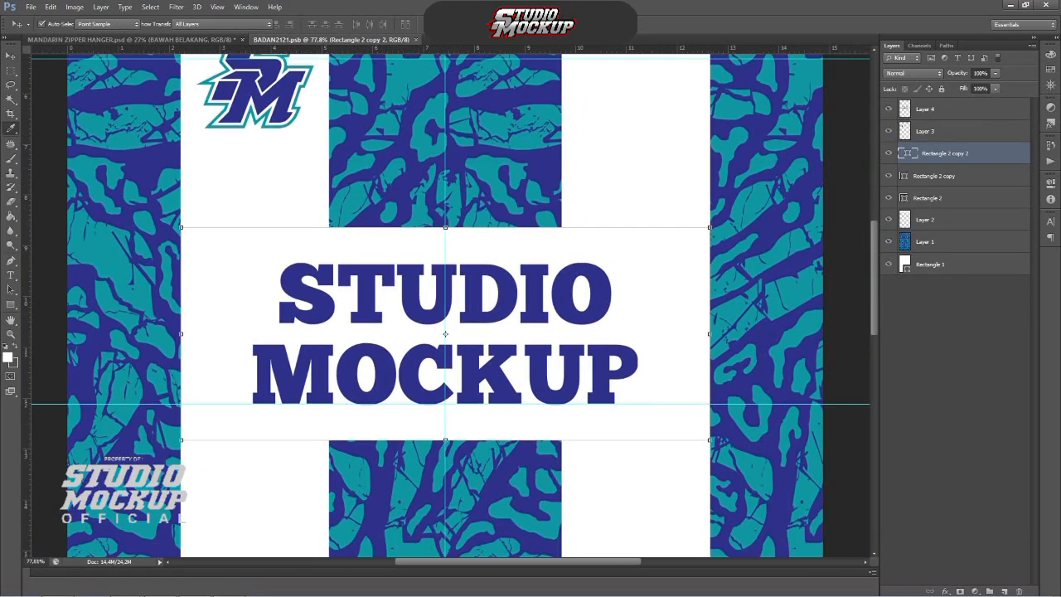
pyautogui.scroll(2, 406, 193)
pyautogui.click(405, 194)
pyautogui.click(10, 56)
pyautogui.click(133, 40)
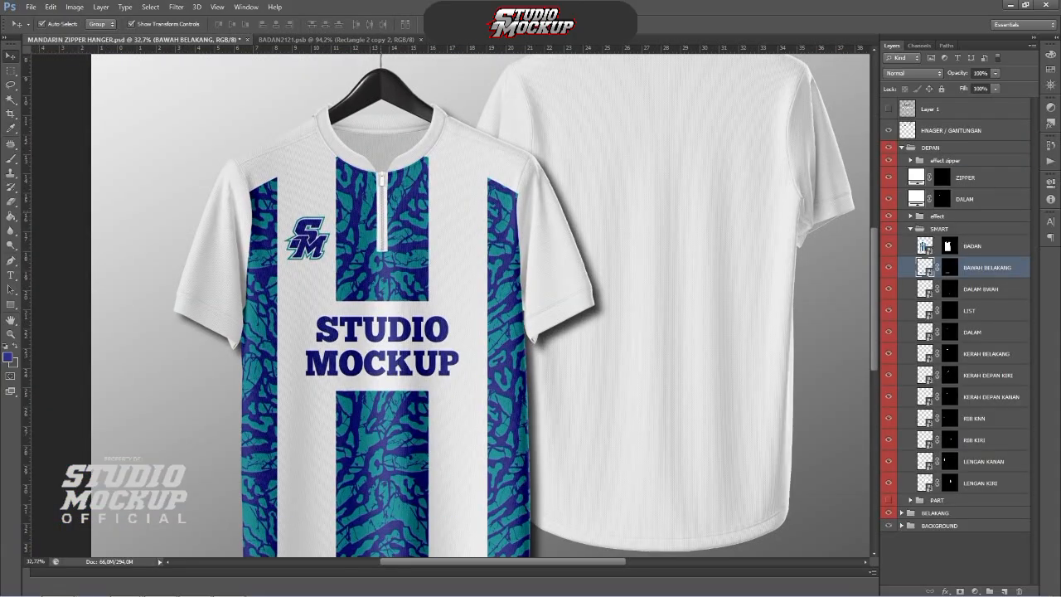
# Step: Recolour the KRH BLKNG shape in the KERAH BELAKANG smart object to dark blue 2f318b, save it and return to the mockup
pyautogui.hotkey('alt', '[')
pyautogui.hotkey('alt', '[')
pyautogui.hotkey('alt', '[')
pyautogui.hotkey('alt', '[')
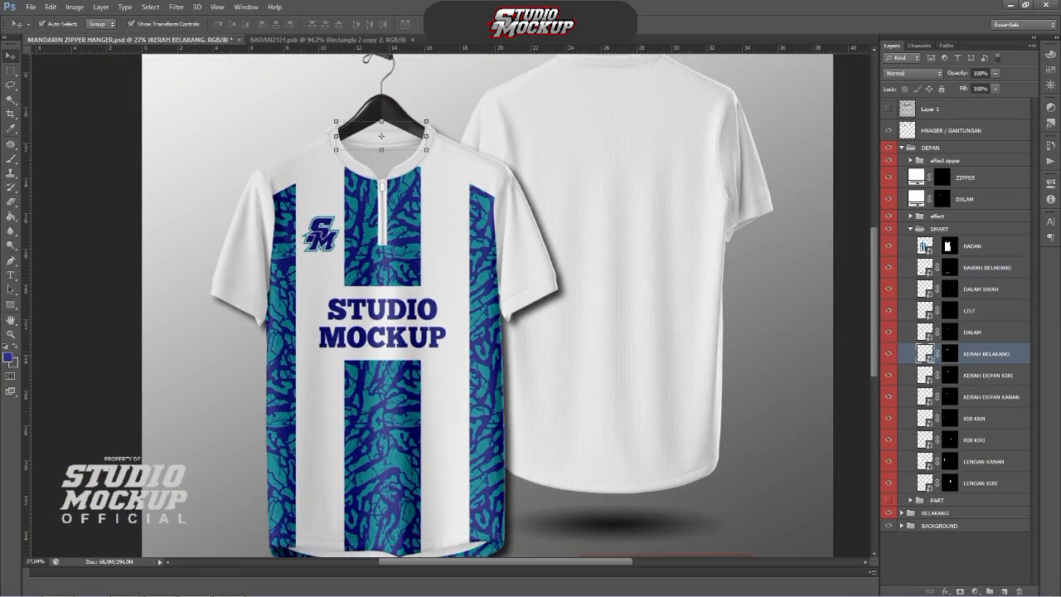
pyautogui.doubleClick(924, 354)
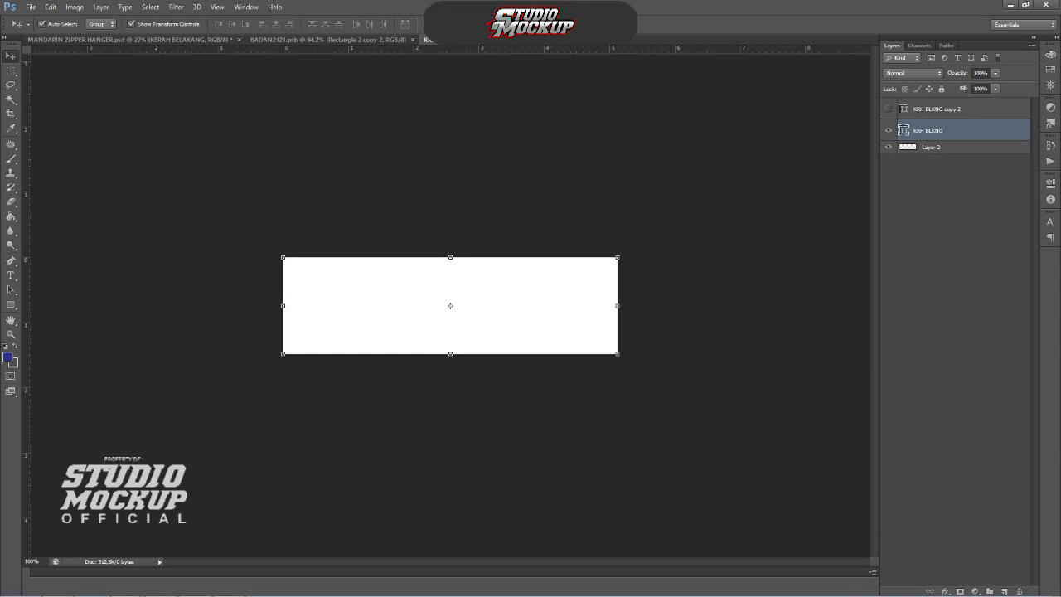
pyautogui.doubleClick(904, 130)
pyautogui.click(707, 209)
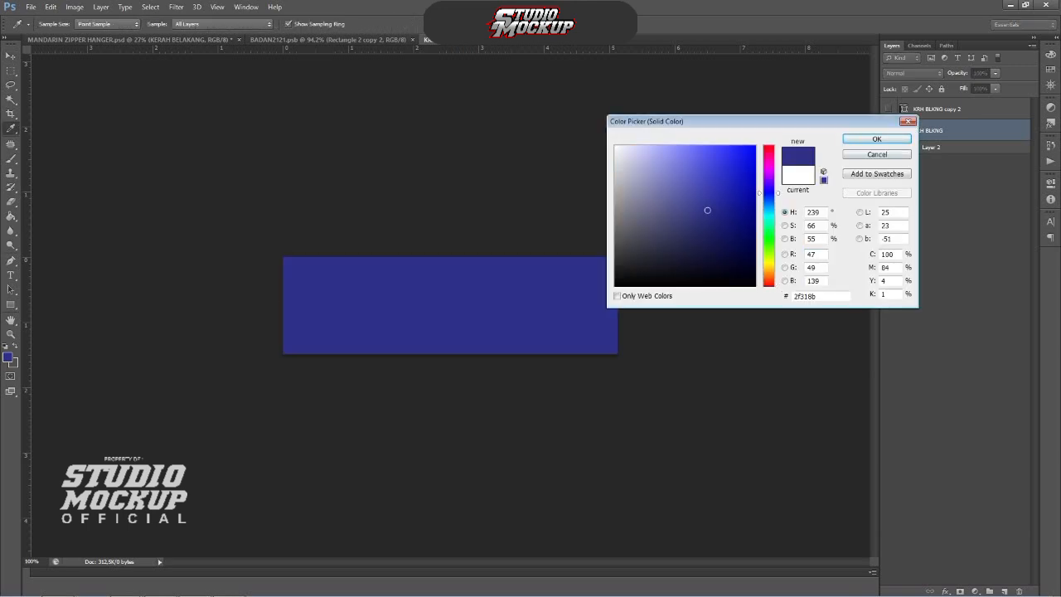
pyautogui.press('Return')
pyautogui.click(131, 40)
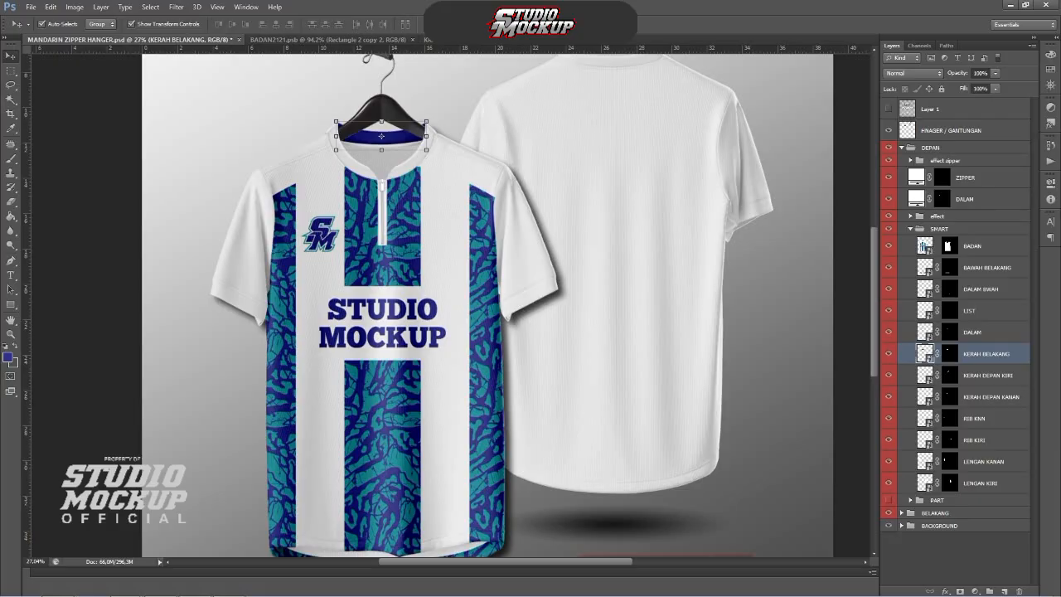
# Step: Recolour the KERAH DPN KIRI shape in the KERAH DEPAN KIRI smart object to 2f318b, save it and check the collar in the mockup
pyautogui.click(925, 375)
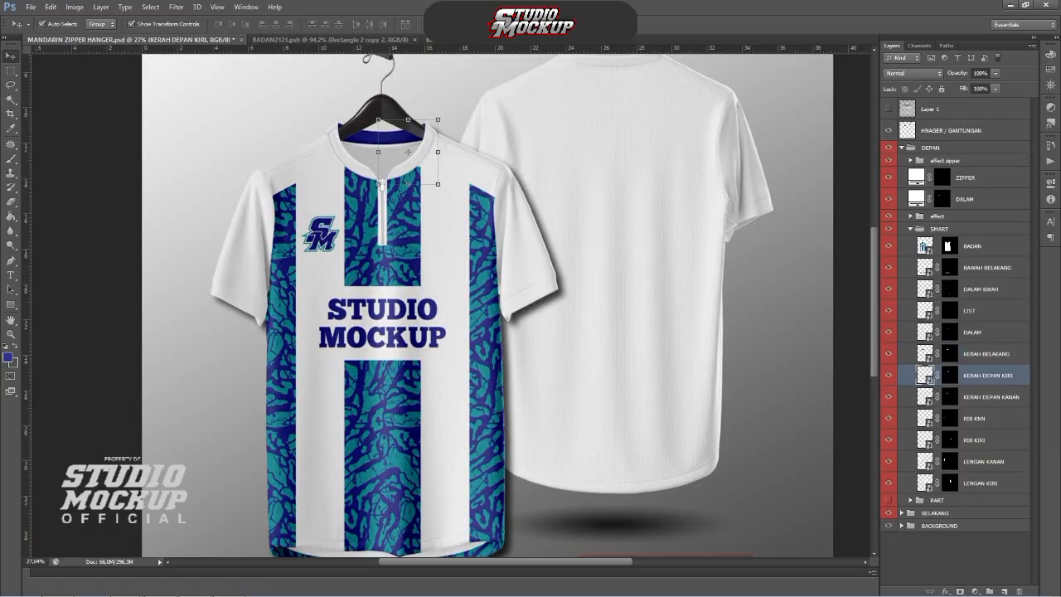
pyautogui.doubleClick(925, 376)
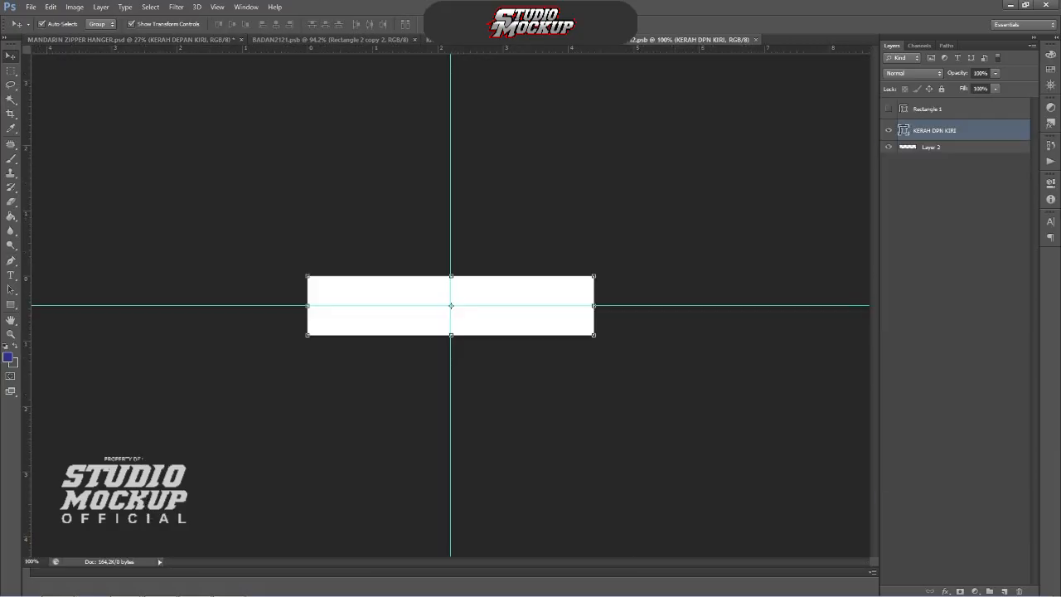
pyautogui.doubleClick(904, 130)
pyautogui.click(8, 357)
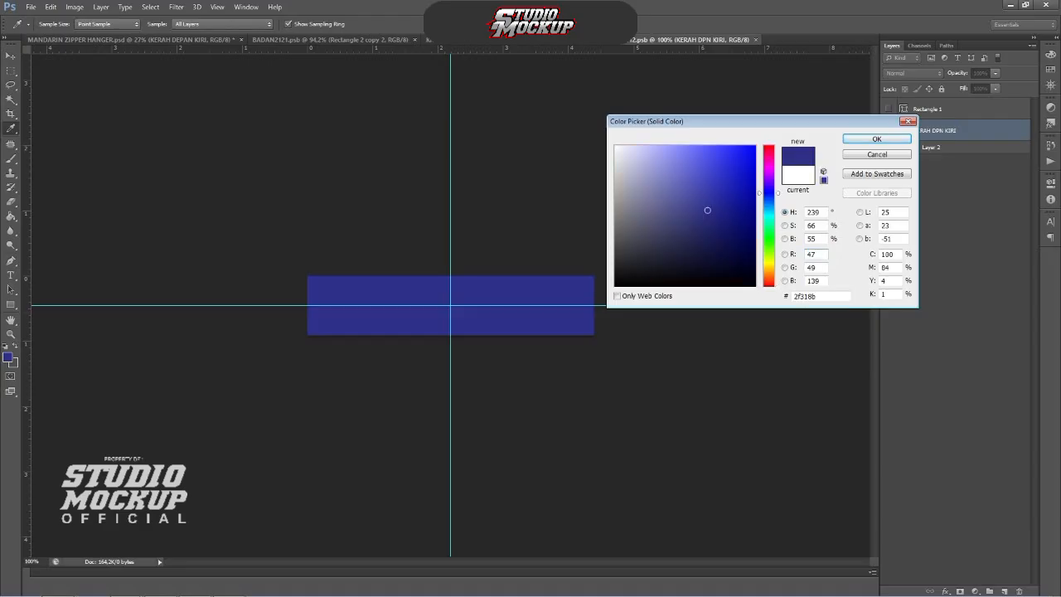
pyautogui.click(876, 138)
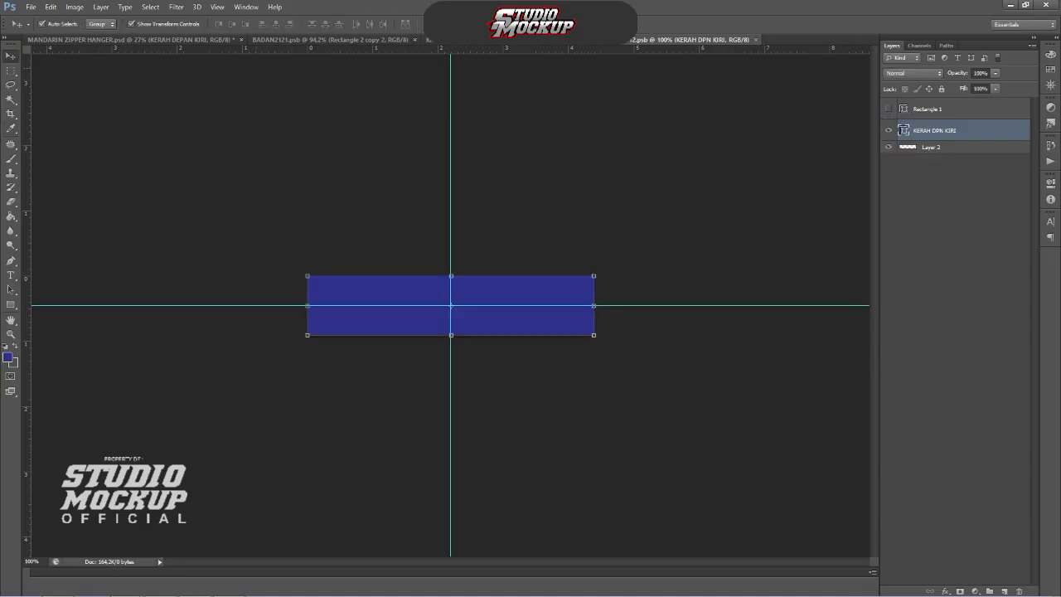
pyautogui.hotkey('ctrl', 'Tab')
pyautogui.scroll(-2, 298, 149)
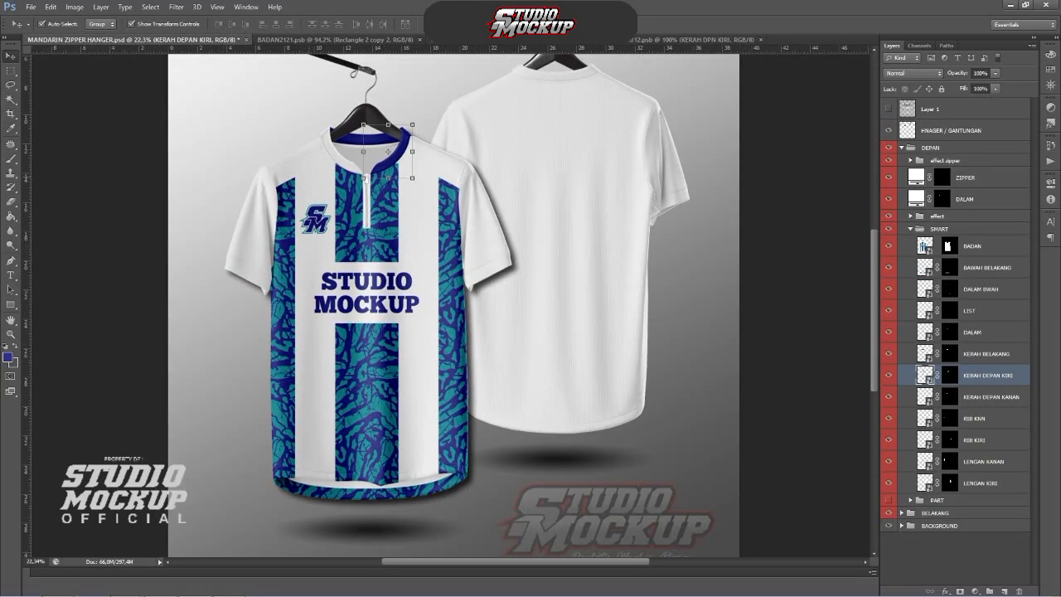
pyautogui.scroll(1, 319, 182)
# Step: Recolour the KERAH DPN KNN copy shape in the KERAH DEPAN KANAN smart object to 2f318b, save it and check the mockup
pyautogui.doubleClick(924, 396)
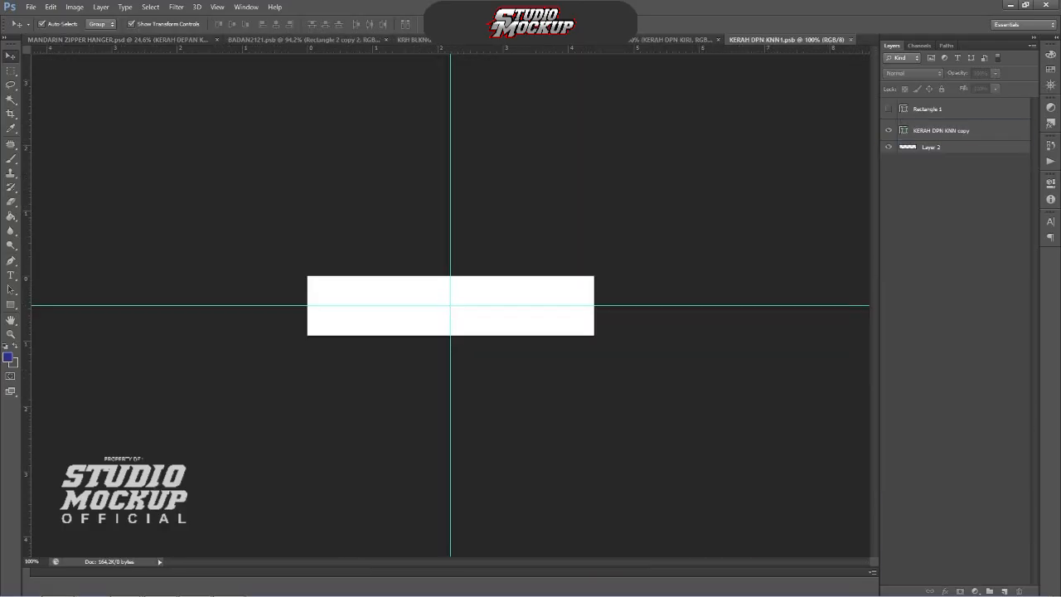
pyautogui.doubleClick(903, 130)
pyautogui.click(8, 357)
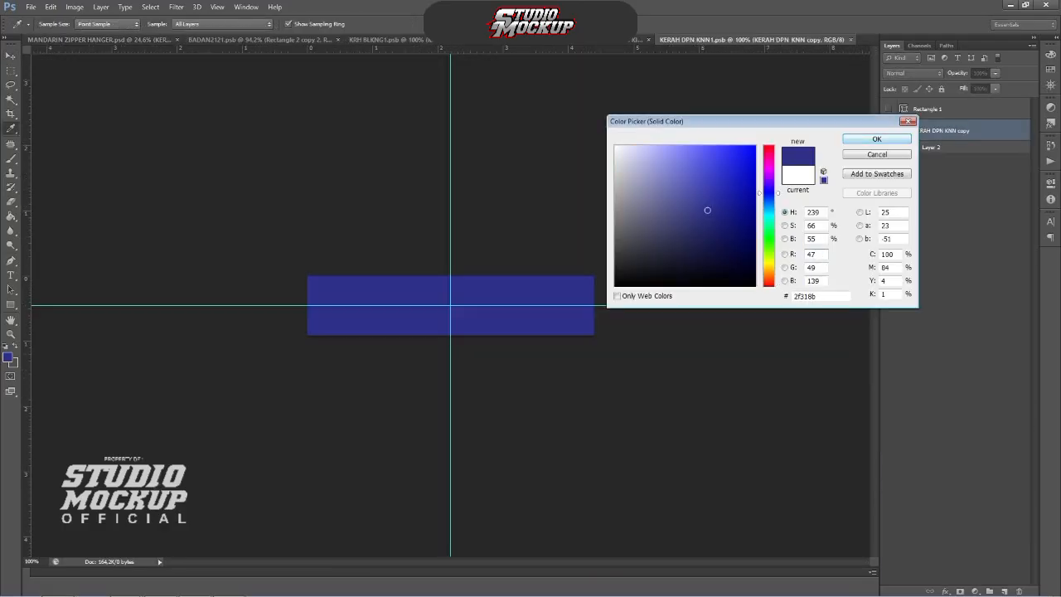
pyautogui.press('Return')
pyautogui.hotkey('ctrl', 's')
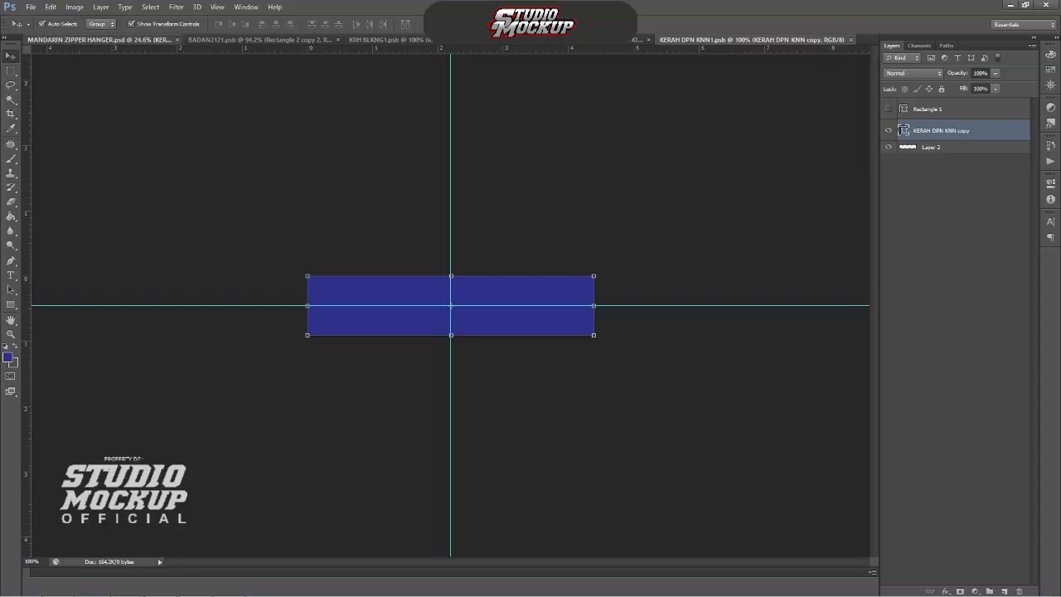
pyautogui.hotkey('ctrl', 'Tab')
pyautogui.scroll(-2, 317, 199)
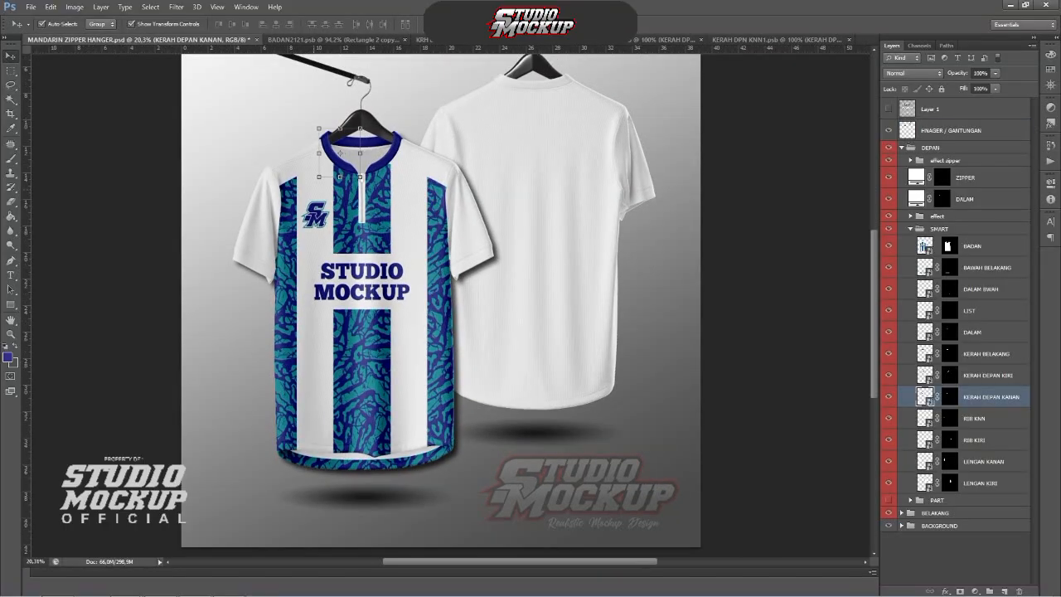
pyautogui.scroll(4, 315, 199)
pyautogui.scroll(2, 318, 199)
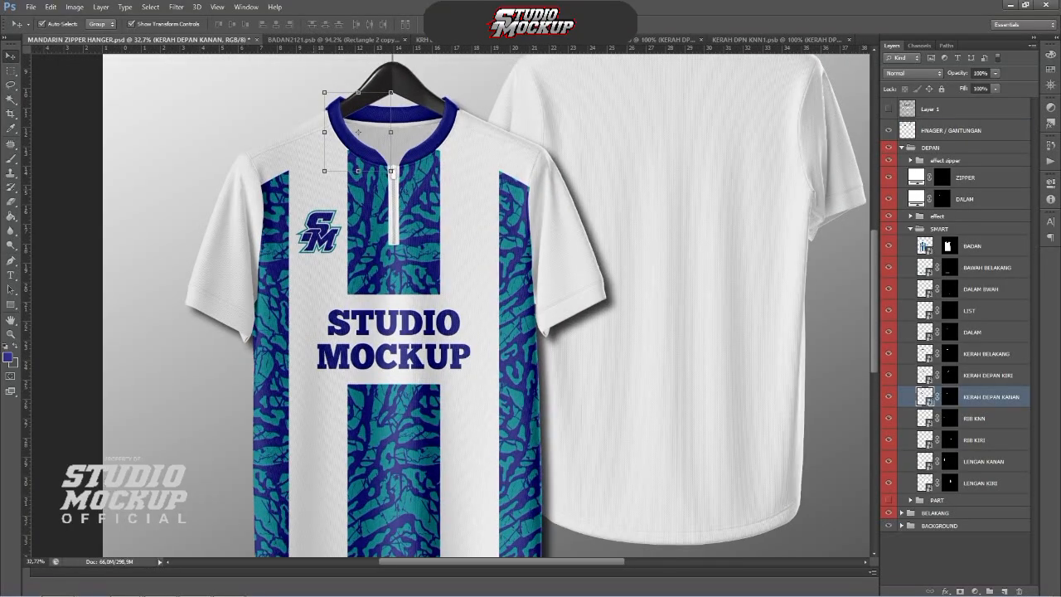
pyautogui.scroll(-2, 320, 201)
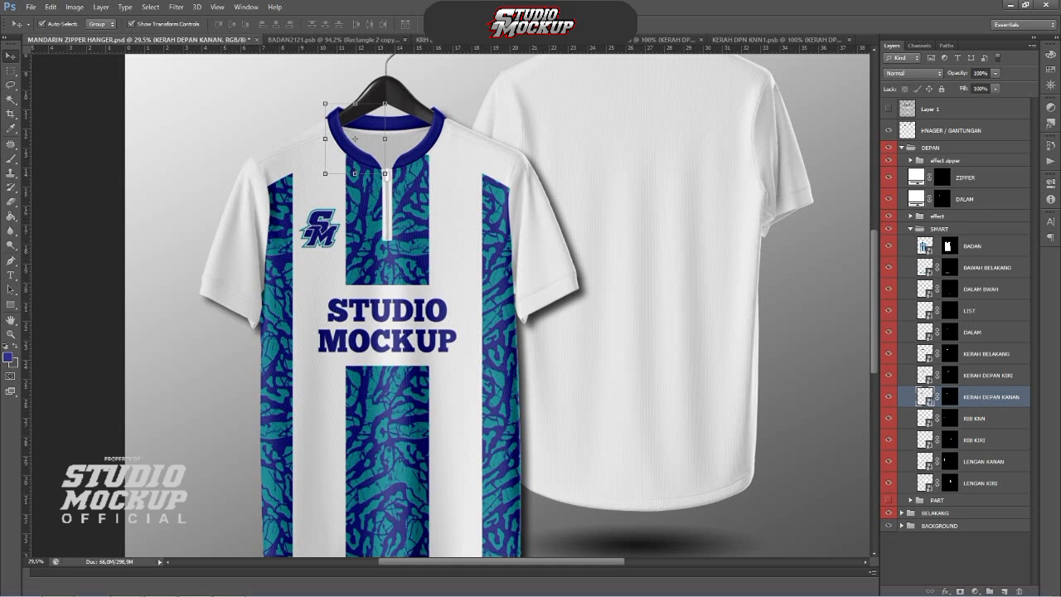
# Step: Recolour the RIB KIRI shape in the RIB KIRI smart object to 2f318b, then close the smart object with its changes saved
pyautogui.click(983, 461)
pyautogui.click(974, 440)
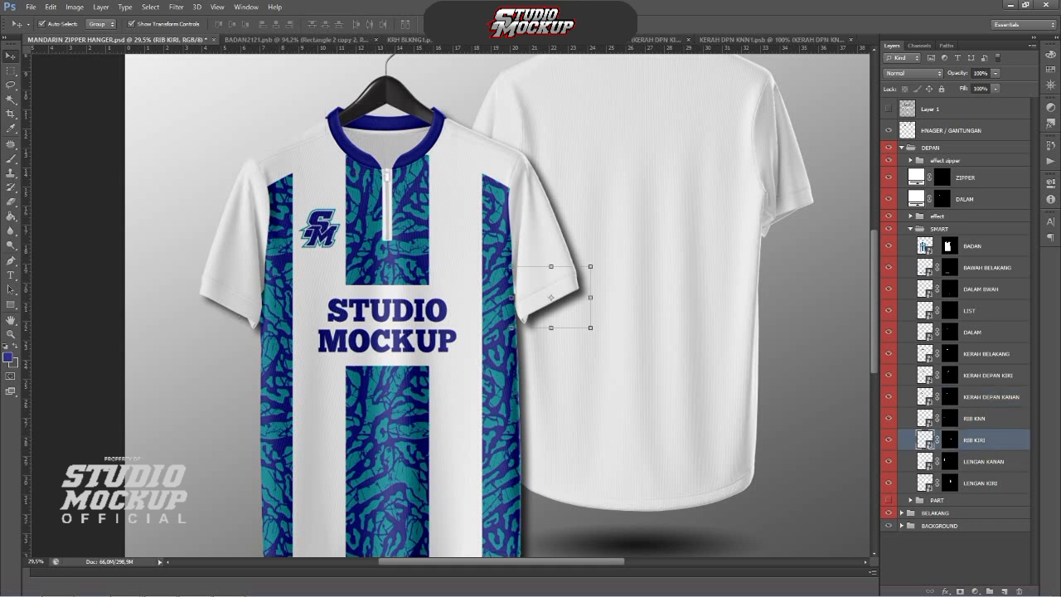
pyautogui.doubleClick(925, 441)
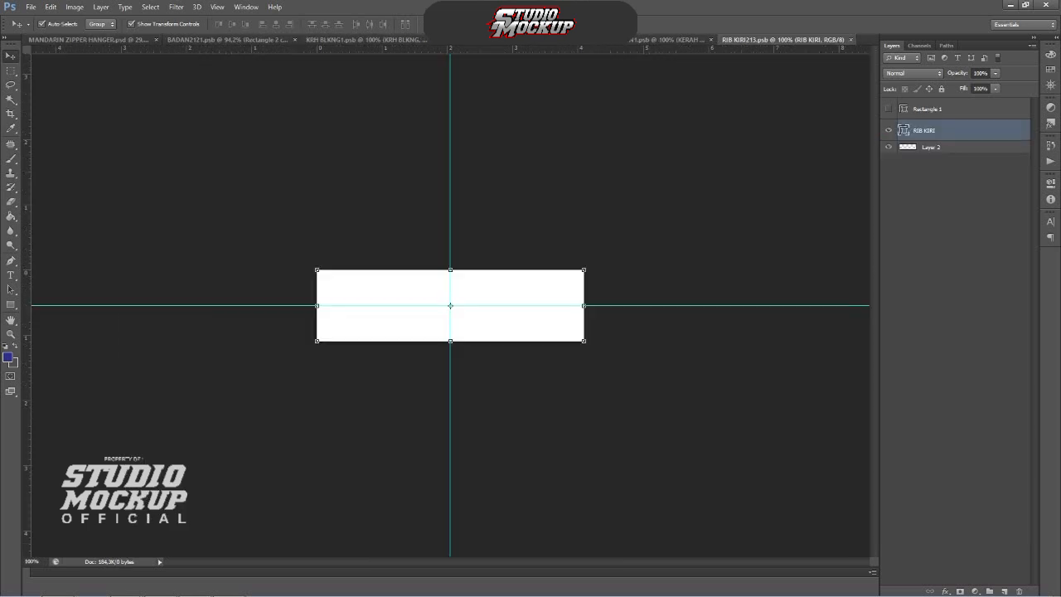
pyautogui.doubleClick(903, 130)
pyautogui.click(7, 357)
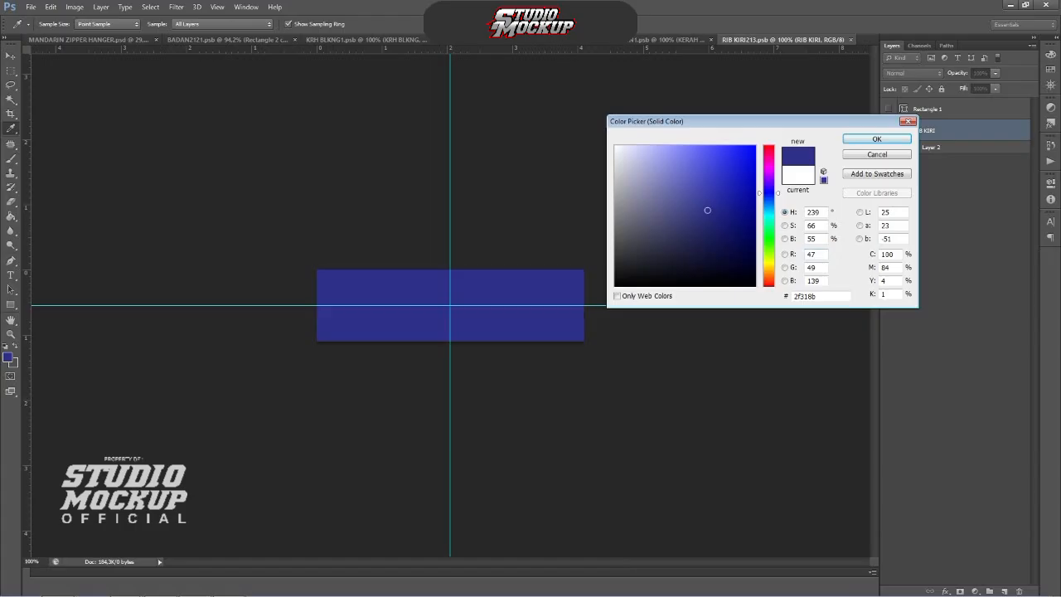
pyautogui.click(876, 138)
pyautogui.press('v')
pyautogui.hotkey('ctrl', 'w')
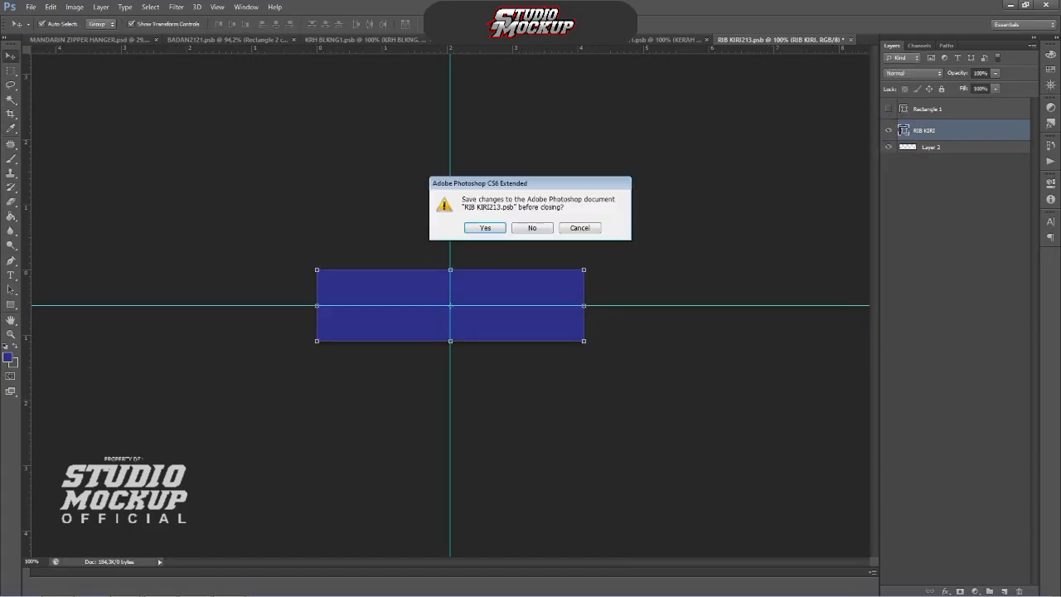
pyautogui.press('Return')
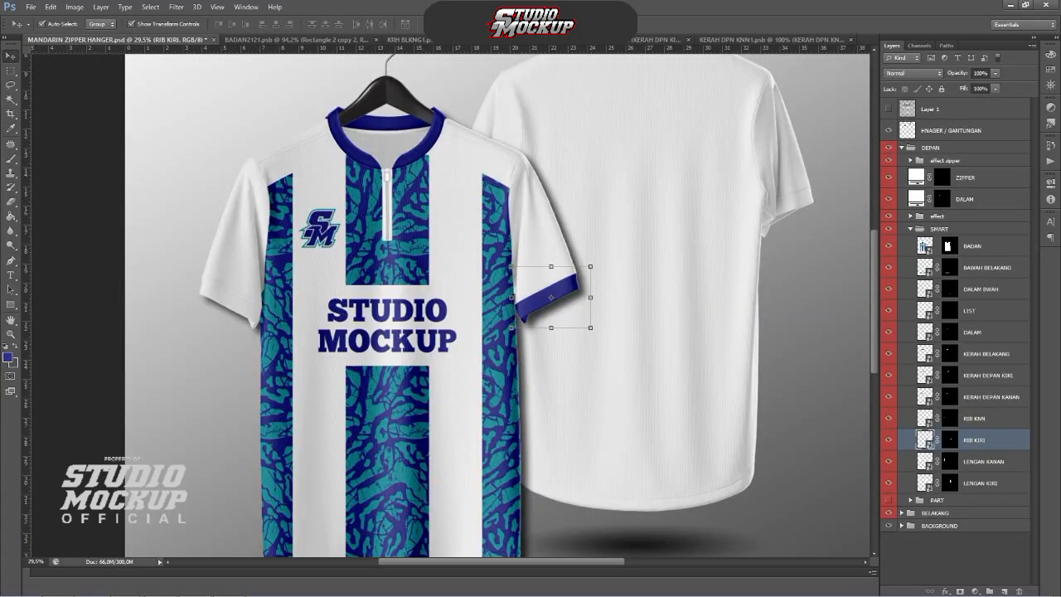
# Step: Recolour the RIB KNN shape in the RIB KNN smart object to 2f318b and check the cuff in the mockup
pyautogui.scroll(-1, 339, 207)
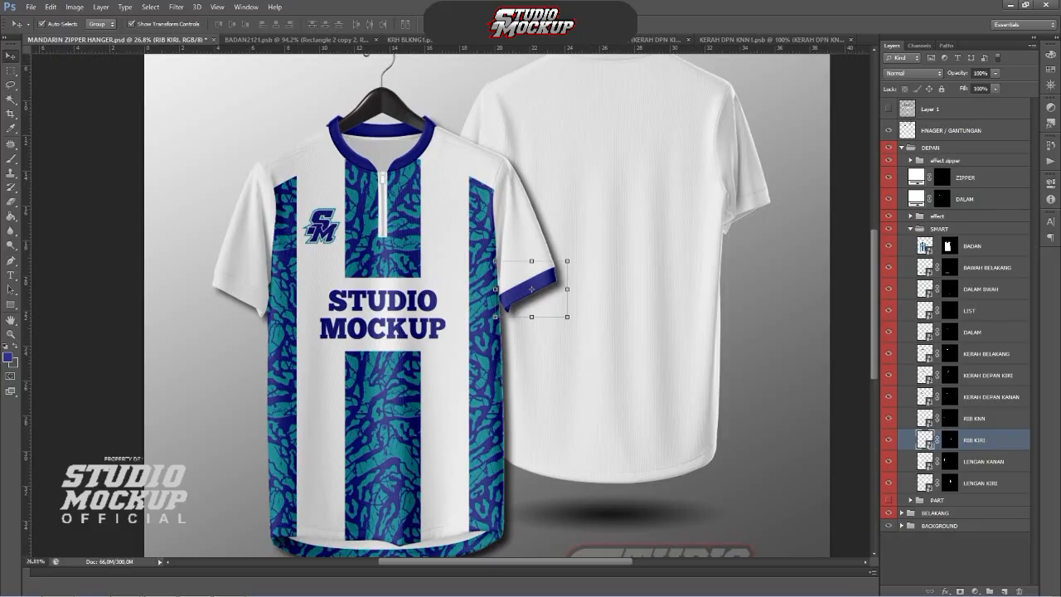
pyautogui.doubleClick(925, 419)
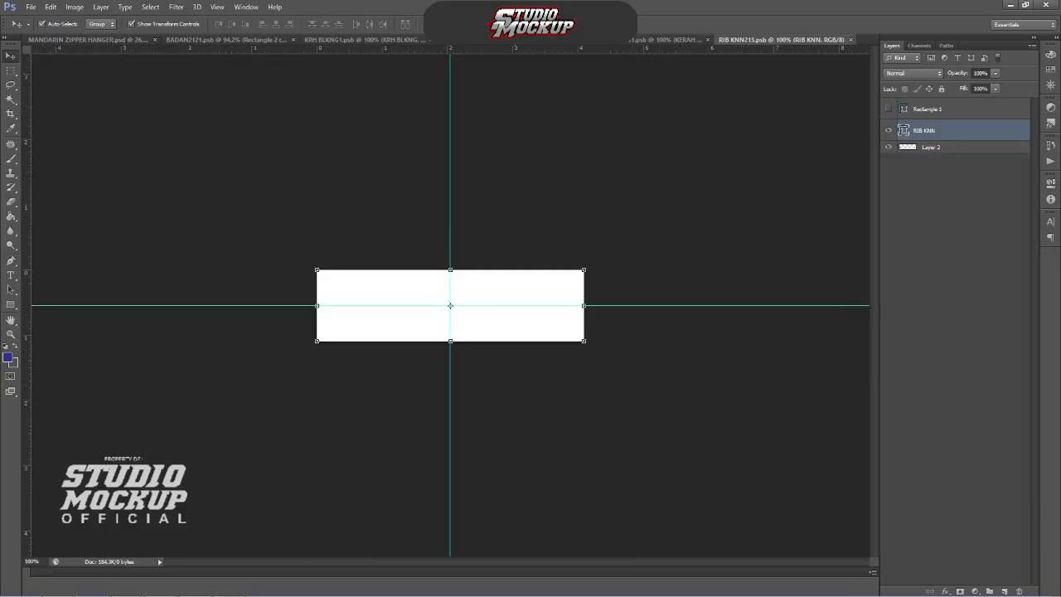
pyautogui.doubleClick(903, 130)
pyautogui.click(7, 357)
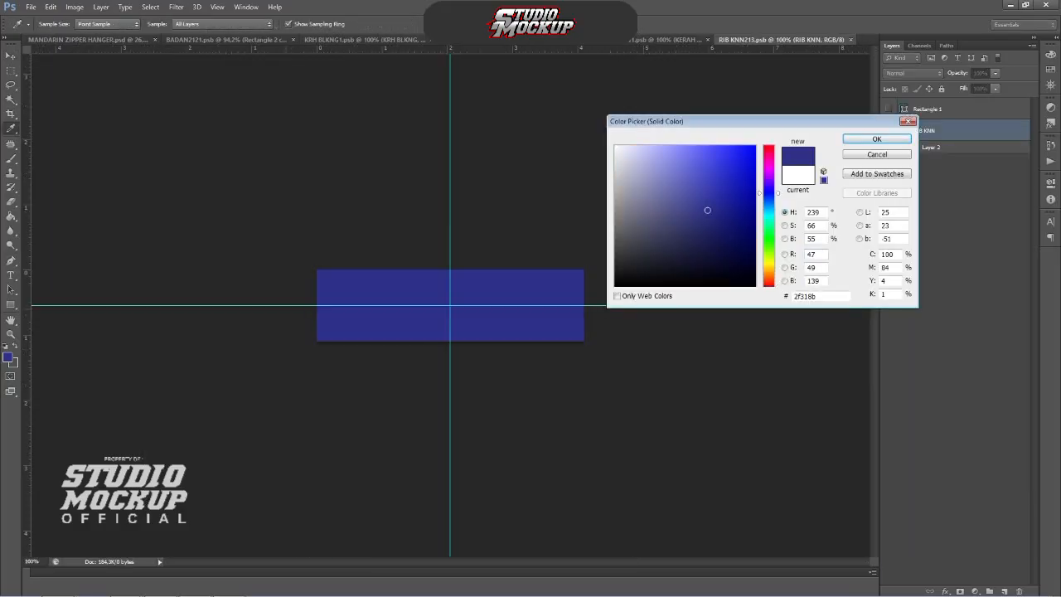
pyautogui.press('Return')
pyautogui.press('v')
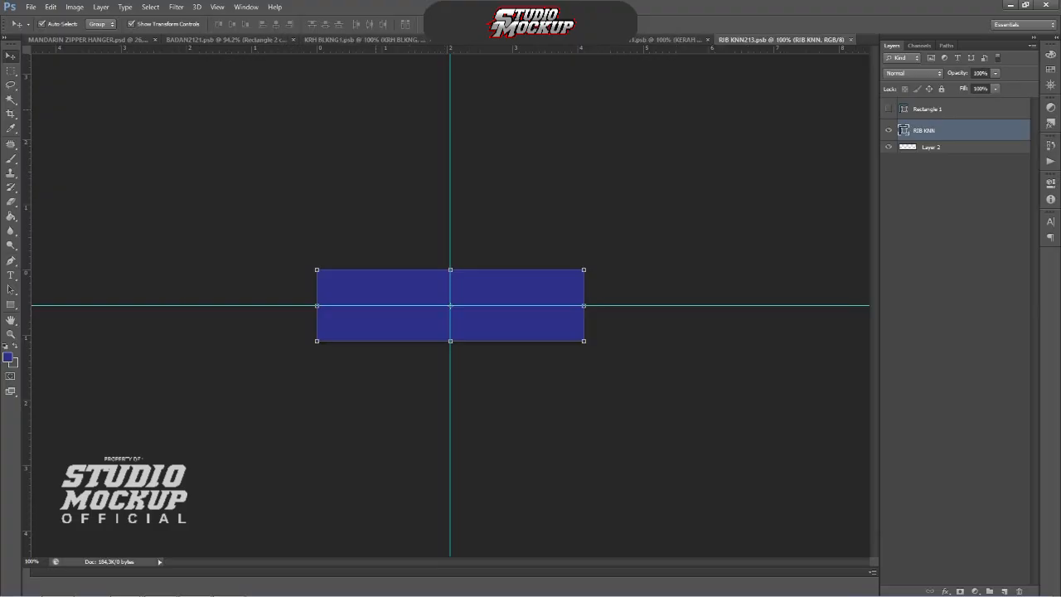
pyautogui.click(89, 40)
pyautogui.scroll(-2, 313, 162)
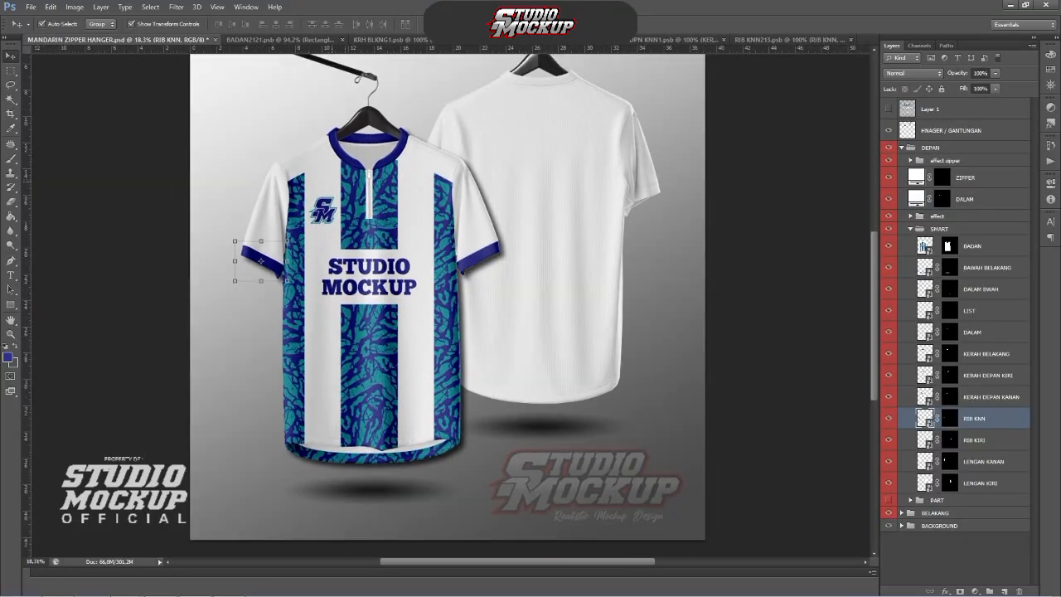
pyautogui.scroll(-1, 266, 254)
pyautogui.scroll(1, 296, 305)
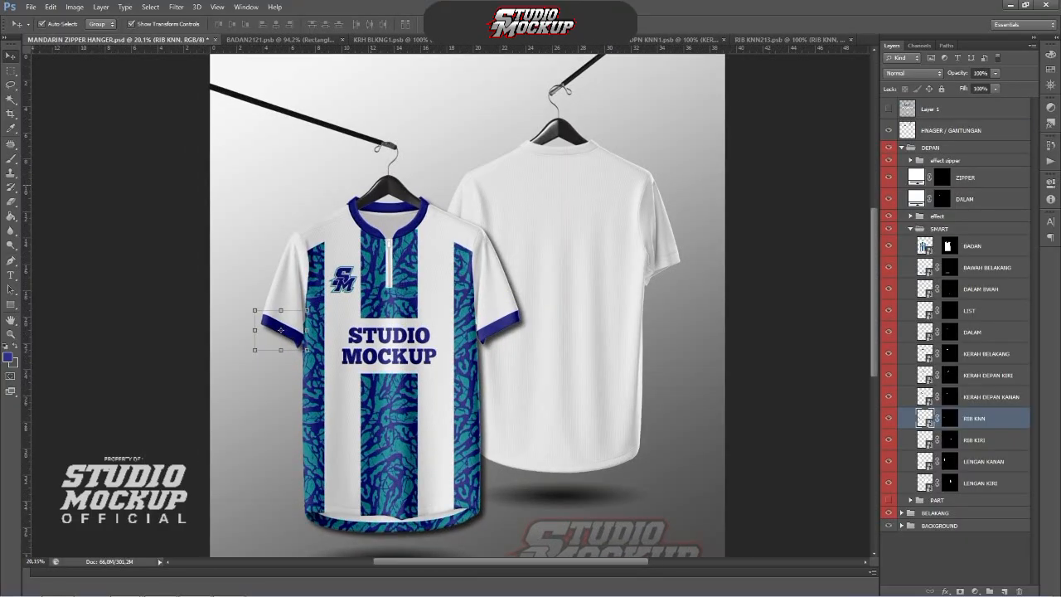
pyautogui.scroll(2, 289, 317)
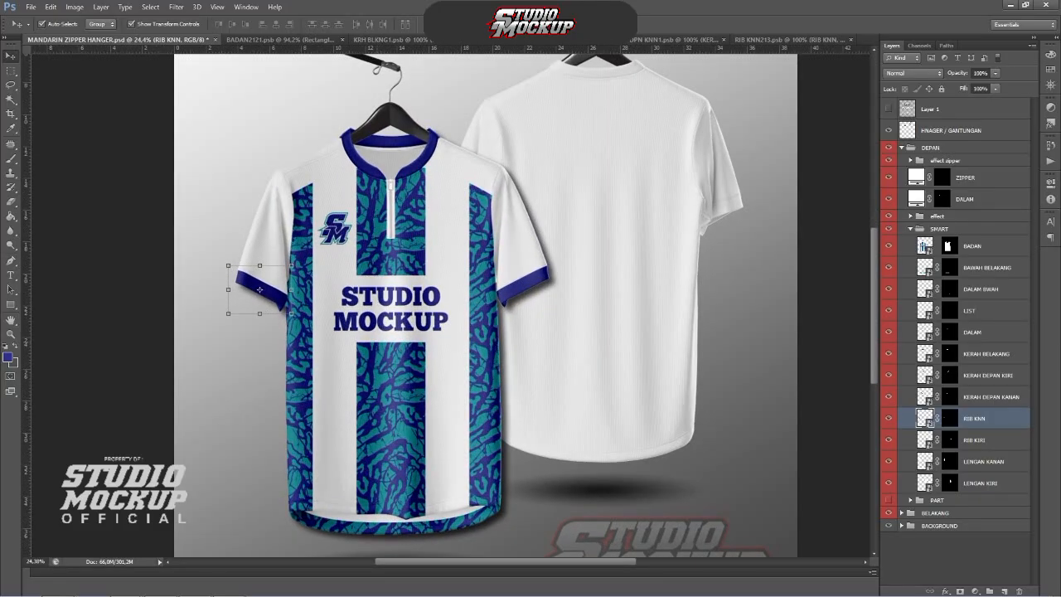
# Step: Close the finished collar and cuff smart objects, keeping the mockup and BADAN2121.psb open, and deselect the layer in the mockup
pyautogui.click(850, 40)
pyautogui.click(850, 40)
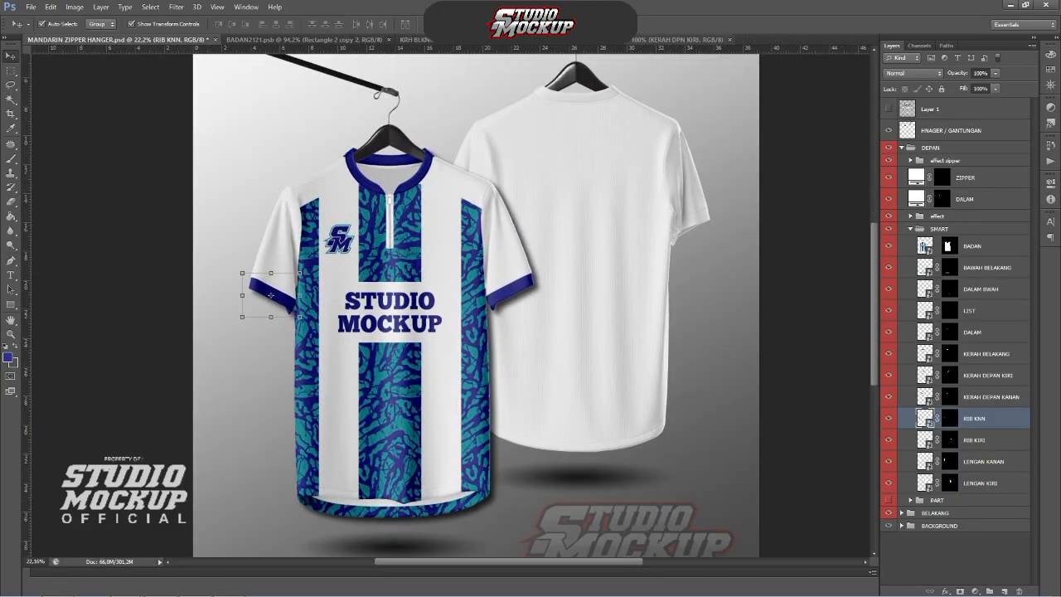
pyautogui.click(547, 40)
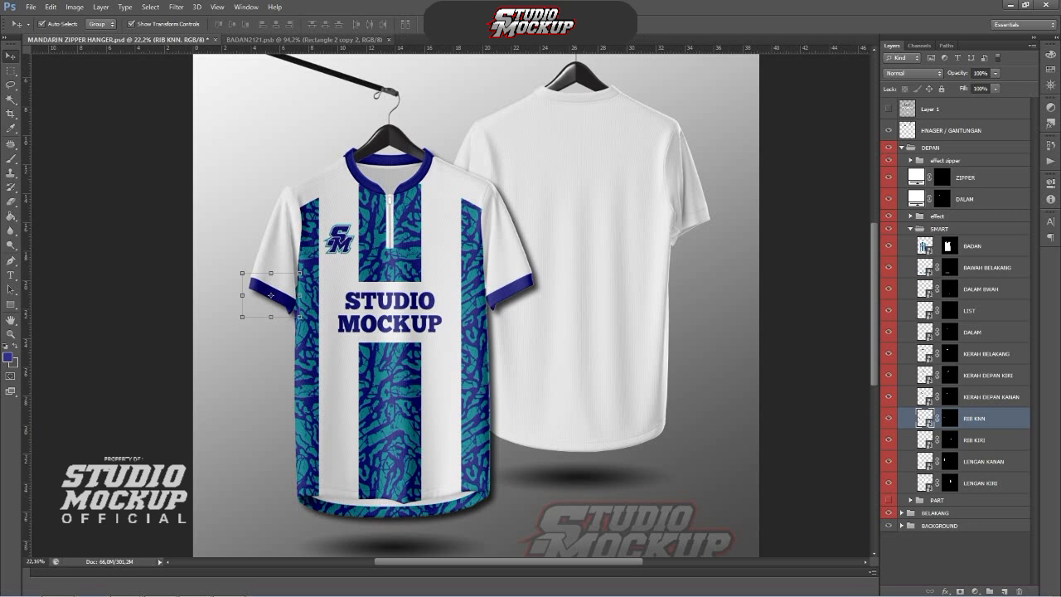
pyautogui.scroll(-2, 338, 175)
pyautogui.click(170, 189)
pyautogui.scroll(1, 348, 278)
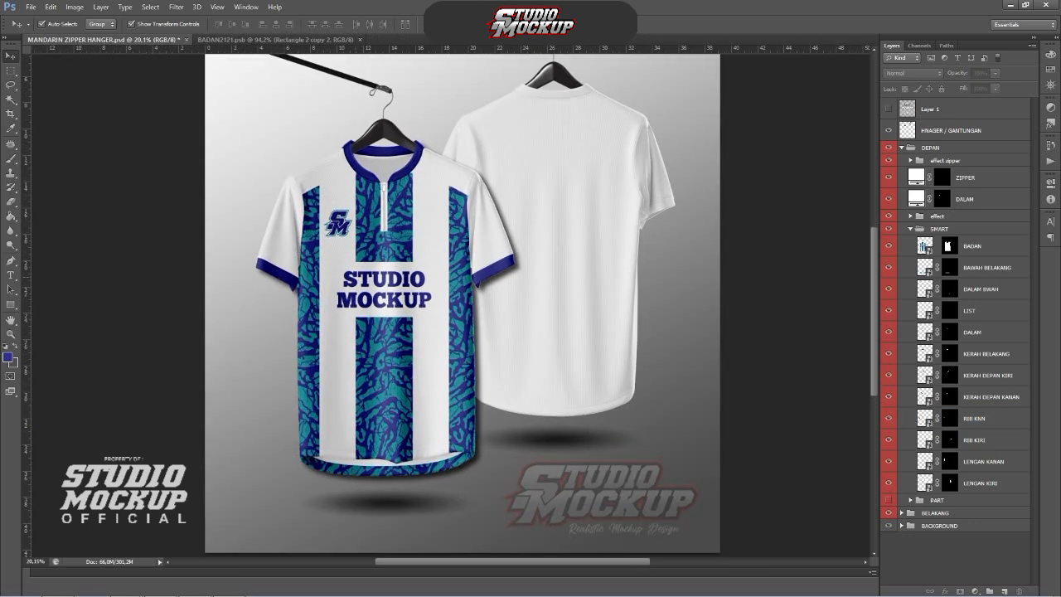
# Step: Expand the BELAKANG group and open its BADAN smart object for editing
pyautogui.click(902, 513)
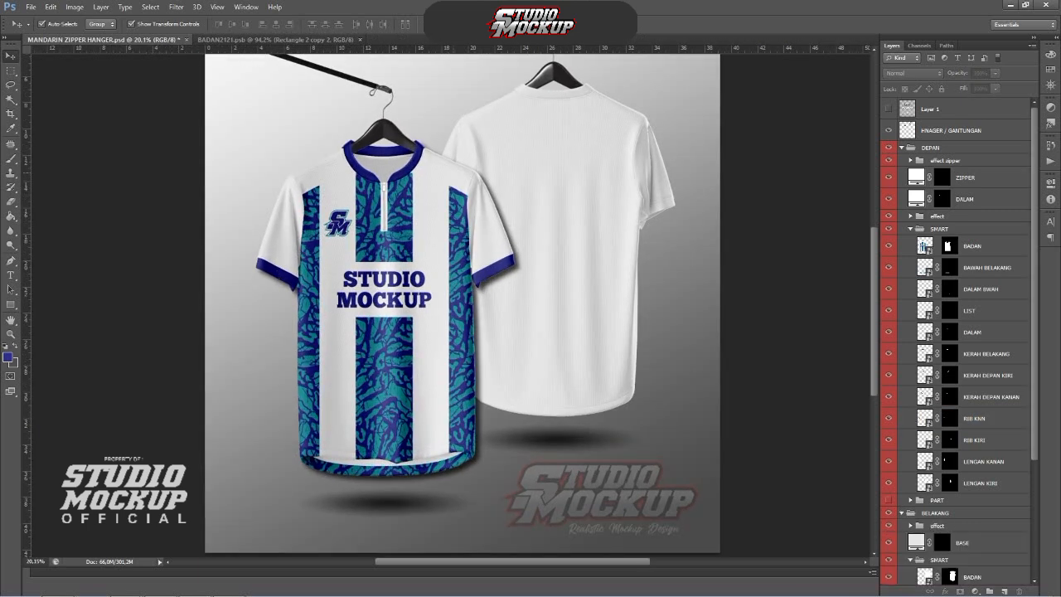
pyautogui.scroll(-2, 396, 177)
pyautogui.scroll(-5, 962, 331)
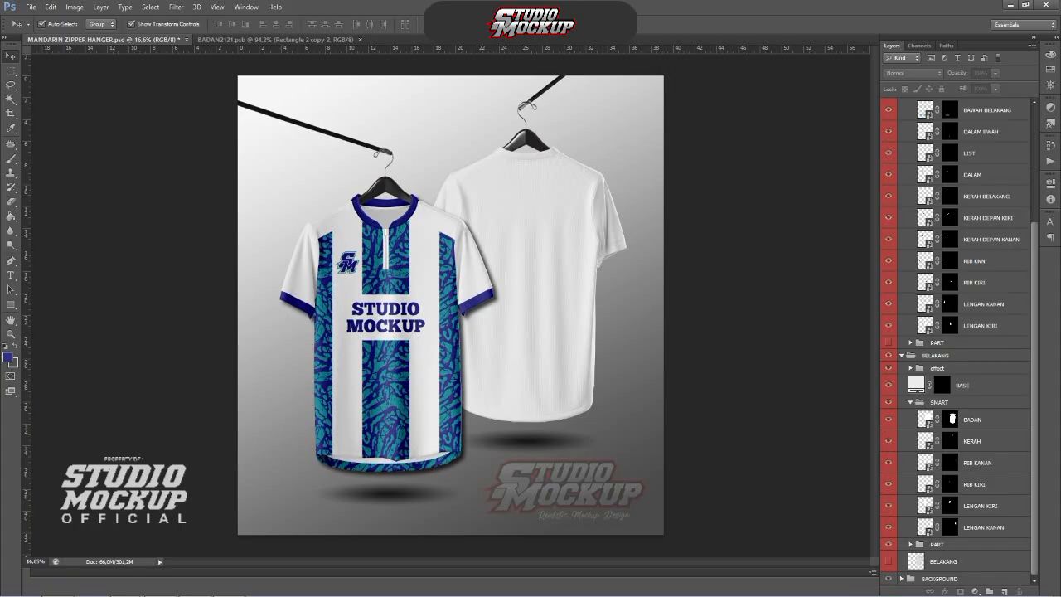
pyautogui.doubleClick(924, 419)
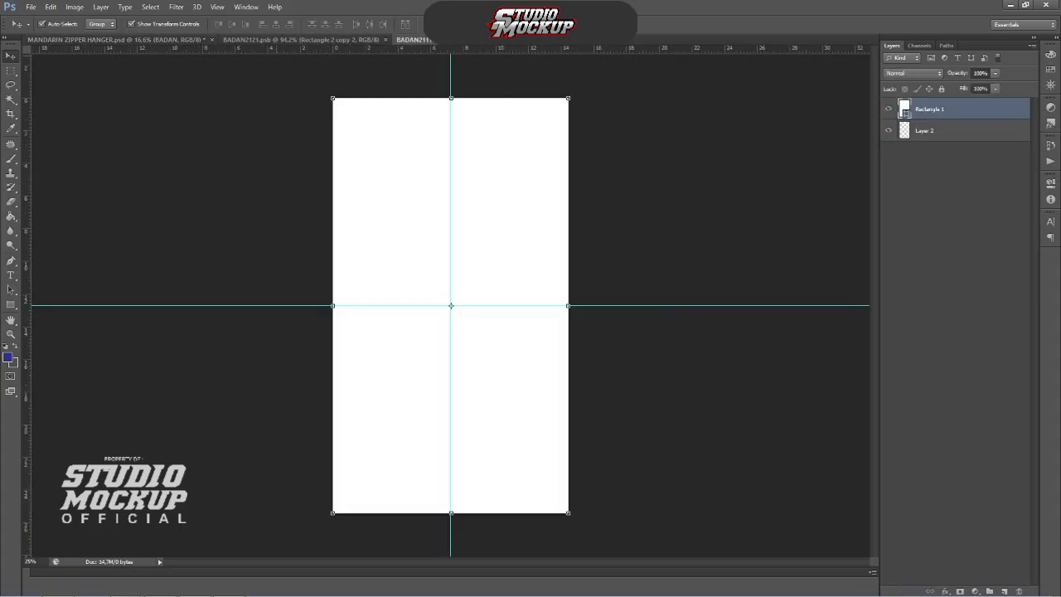
# Step: Copy Layer 1, Layer 2, Rectangle 2, Rectangle 2 copy and Rectangle 2 copy 2 from BADAN2121.psb into BADAN211111.psb
pyautogui.click(332, 40)
pyautogui.scroll(-4, 480, 191)
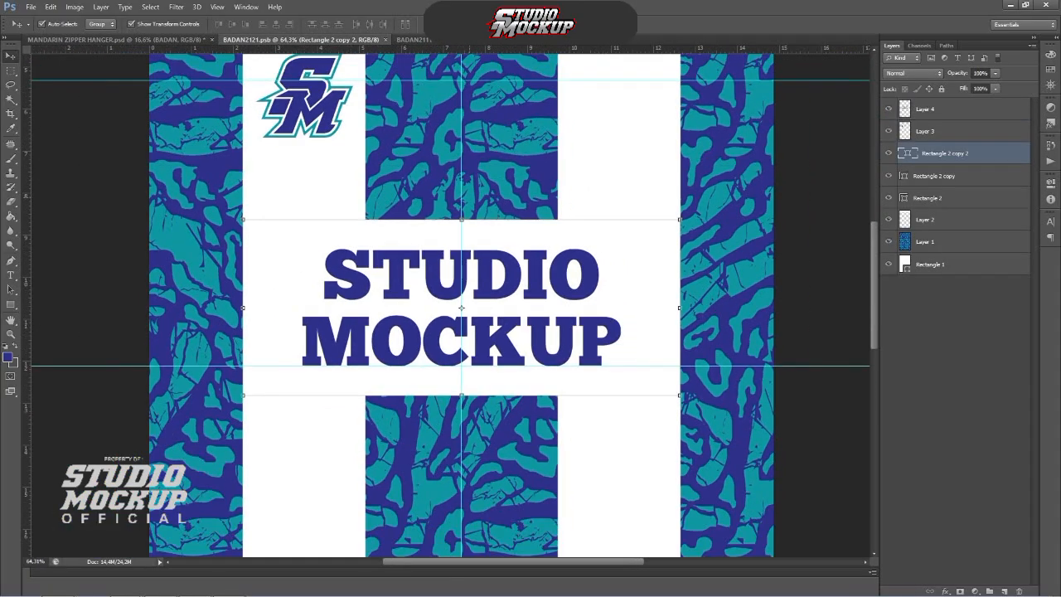
pyautogui.scroll(-5, 443, 267)
pyautogui.scroll(1, 450, 282)
pyautogui.click(953, 242)
pyautogui.keyDown('ctrl'); pyautogui.click(953, 220); pyautogui.keyUp('ctrl')
pyautogui.keyDown('ctrl'); pyautogui.click(953, 198); pyautogui.keyUp('ctrl')
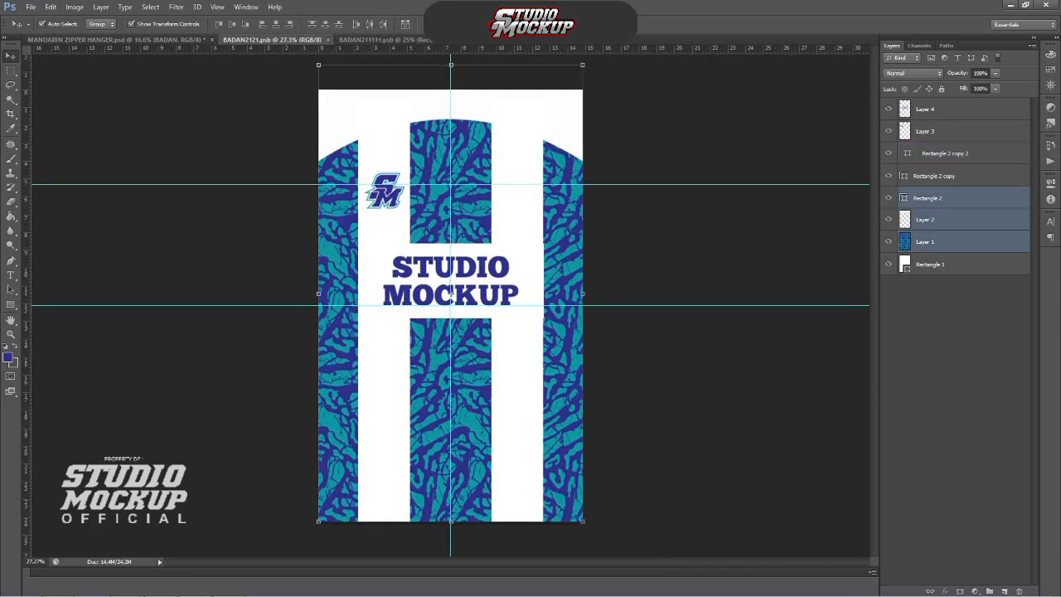
pyautogui.keyDown('ctrl'); pyautogui.click(953, 175); pyautogui.keyUp('ctrl')
pyautogui.keyDown('ctrl'); pyautogui.click(953, 153); pyautogui.keyUp('ctrl')
pyautogui.moveTo(516, 126); pyautogui.dragTo(574, 111)
pyautogui.hotkey('ctrl', 'z')
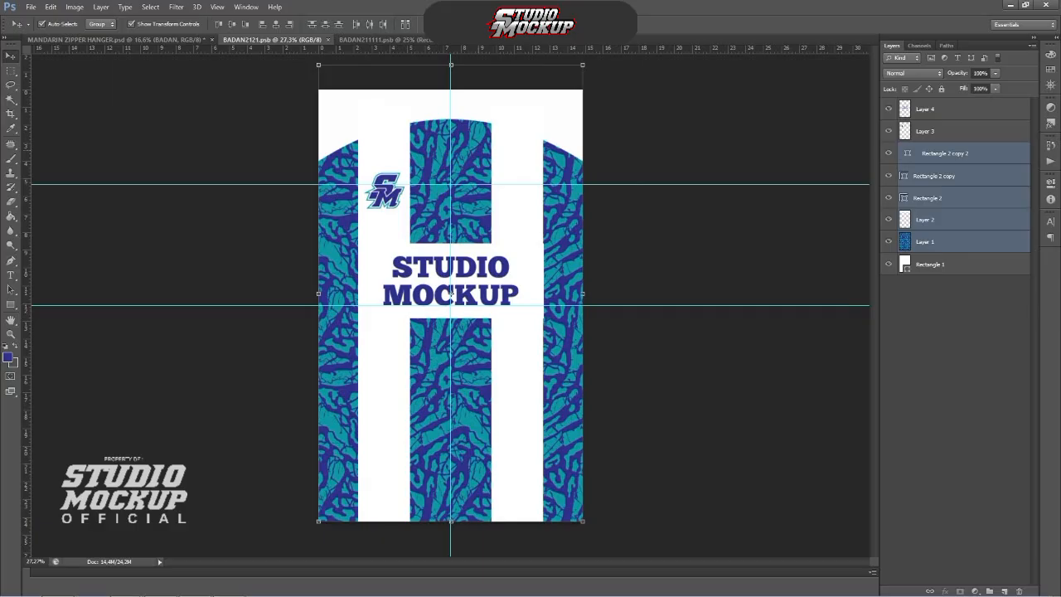
pyautogui.moveTo(485, 144)
pyautogui.mouseDown()
pyautogui.moveTo(498, 139)
pyautogui.moveTo(444, 49)
pyautogui.moveTo(421, 40)
pyautogui.moveTo(489, 148)
pyautogui.mouseUp()
pyautogui.scroll(-2, 489, 148)
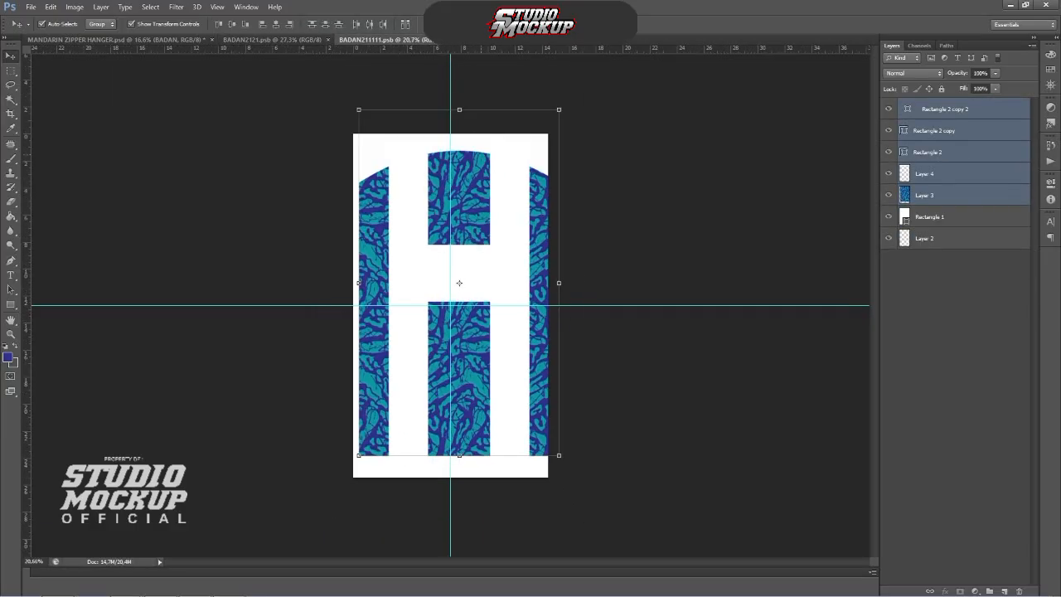
# Step: Free-transform the copied design layers to centre them on the back panel and narrow them to the canvas width
pyautogui.hotkey('ctrl', 't')
pyautogui.moveTo(459, 283); pyautogui.dragTo(451, 304)
pyautogui.moveTo(352, 304); pyautogui.dragTo(354, 304)
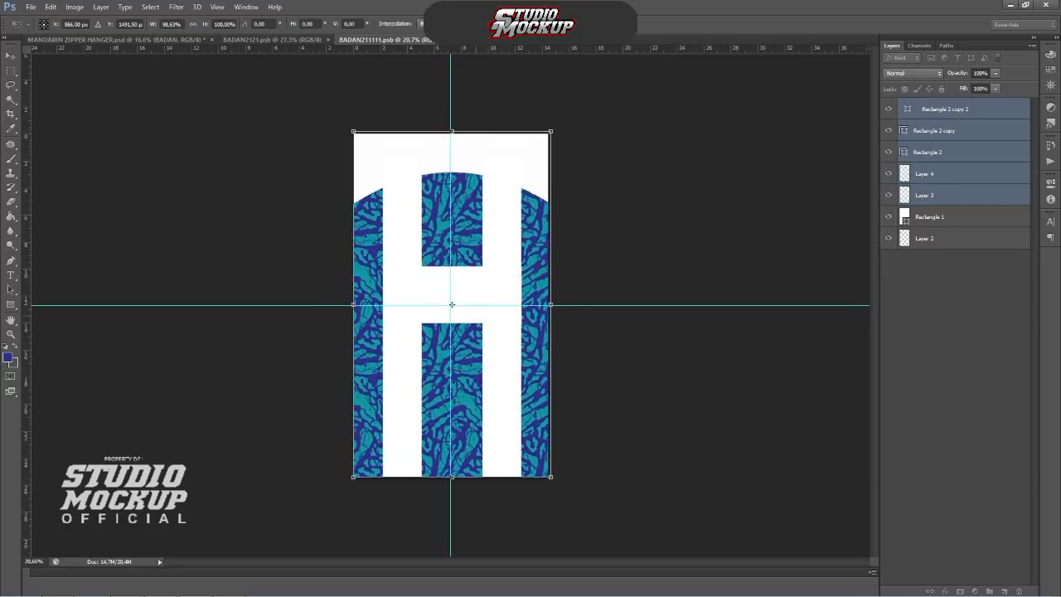
pyautogui.moveTo(550, 304); pyautogui.dragTo(548, 304)
pyautogui.press('Return')
# Step: Shift the white shoulder shape on Layer 4 slightly upward, deselect the layers and check the back design in the mockup
pyautogui.moveTo(516, 171); pyautogui.dragTo(526, 145)
pyautogui.hotkey('ctrl', 'z')
pyautogui.click(578, 157)
pyautogui.click(526, 155)
pyautogui.click(576, 150)
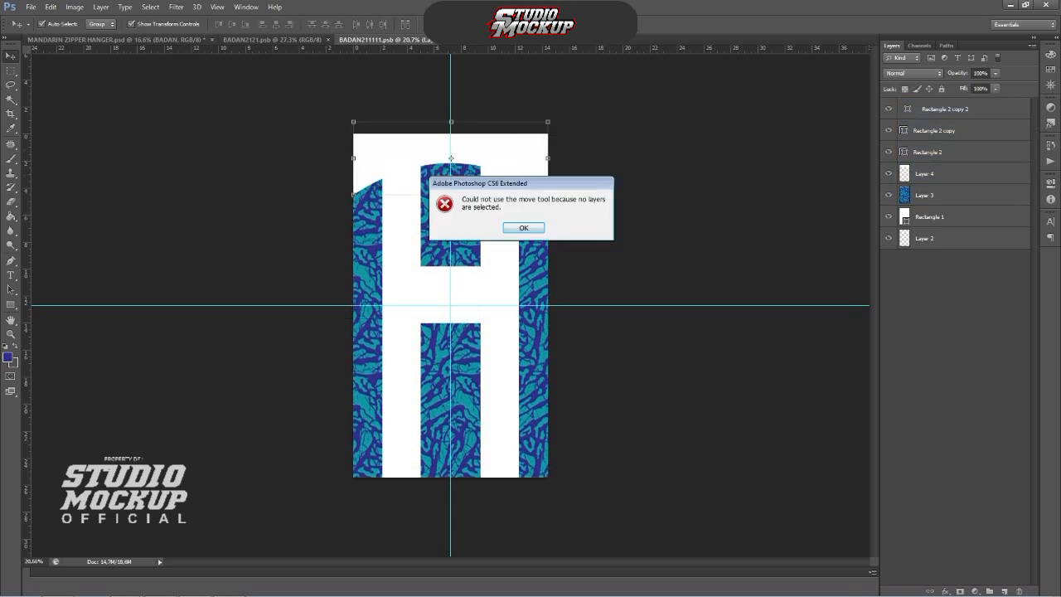
pyautogui.press('Return')
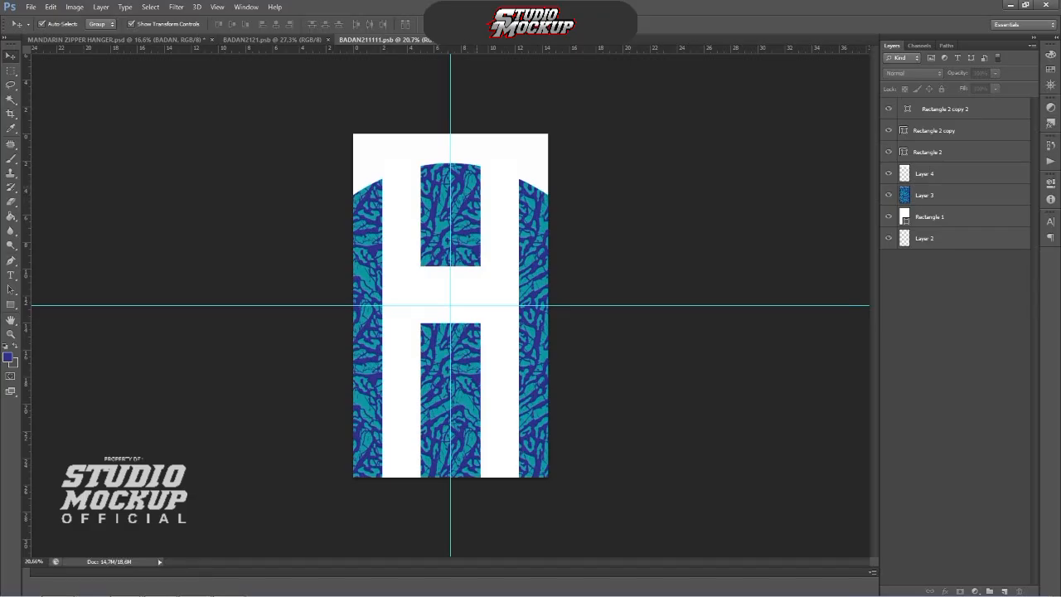
pyautogui.click(116, 40)
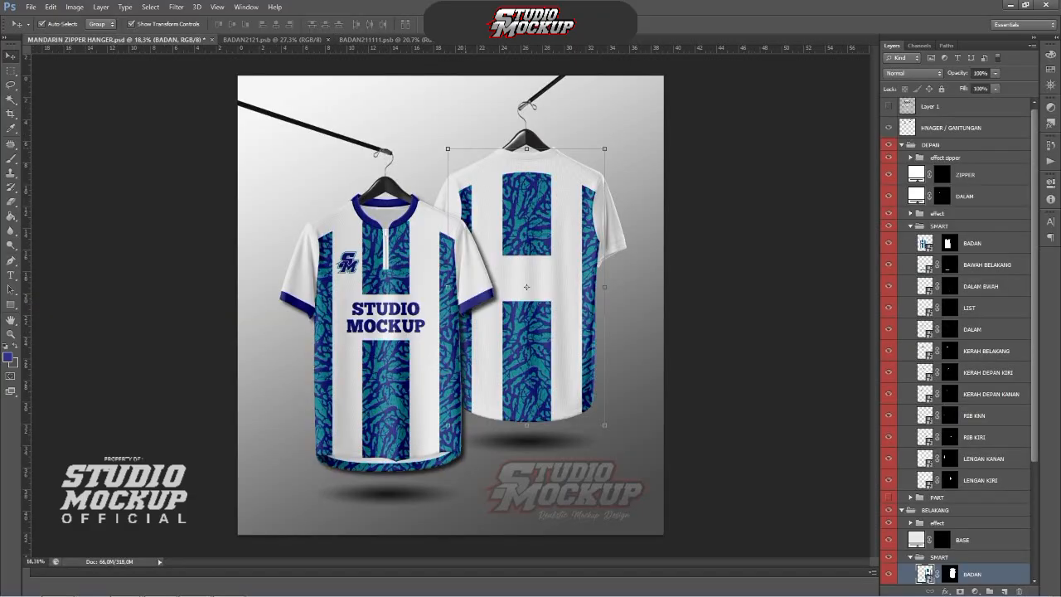
pyautogui.scroll(4, 462, 145)
pyautogui.scroll(-4, 464, 145)
pyautogui.scroll(2, 504, 215)
pyautogui.scroll(-2, 445, 306)
# Step: Stretch the white Rectangle 2 copy 2 block up and down to about 243.55% height, save, and return to the mockup
pyautogui.click(384, 39)
pyautogui.click(451, 292)
pyautogui.scroll(2, 451, 292)
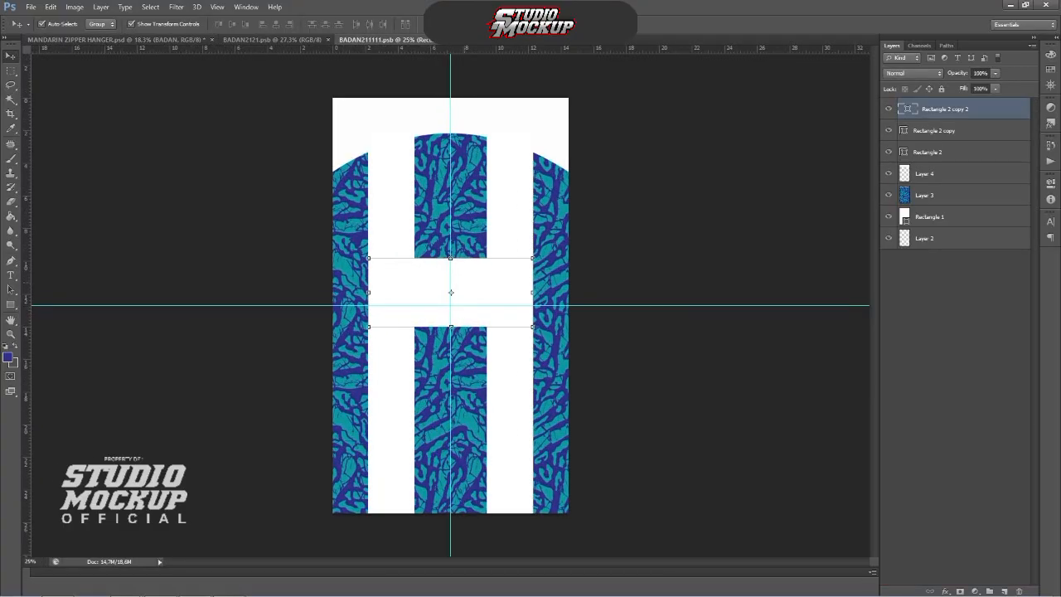
pyautogui.moveTo(450, 258); pyautogui.dragTo(450, 198)
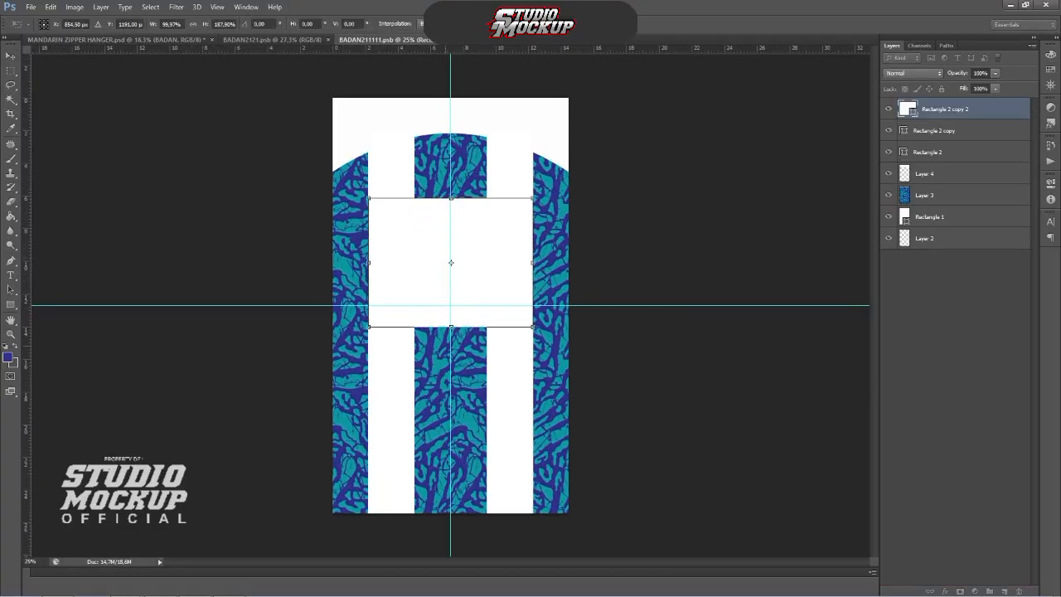
pyautogui.moveTo(450, 326); pyautogui.dragTo(450, 365)
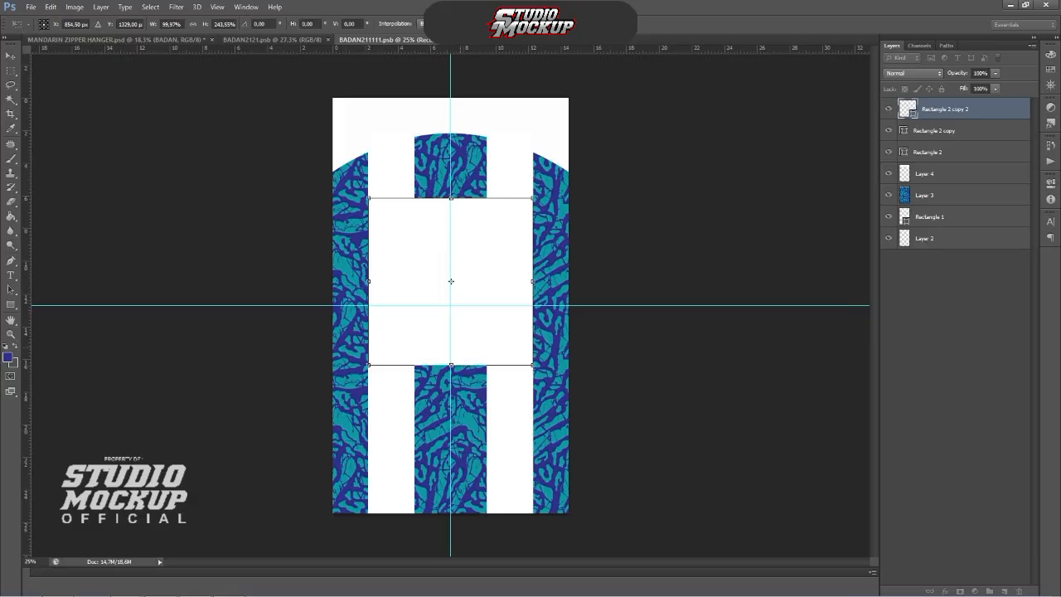
pyautogui.hotkey('ctrl', 's')
pyautogui.press('Return')
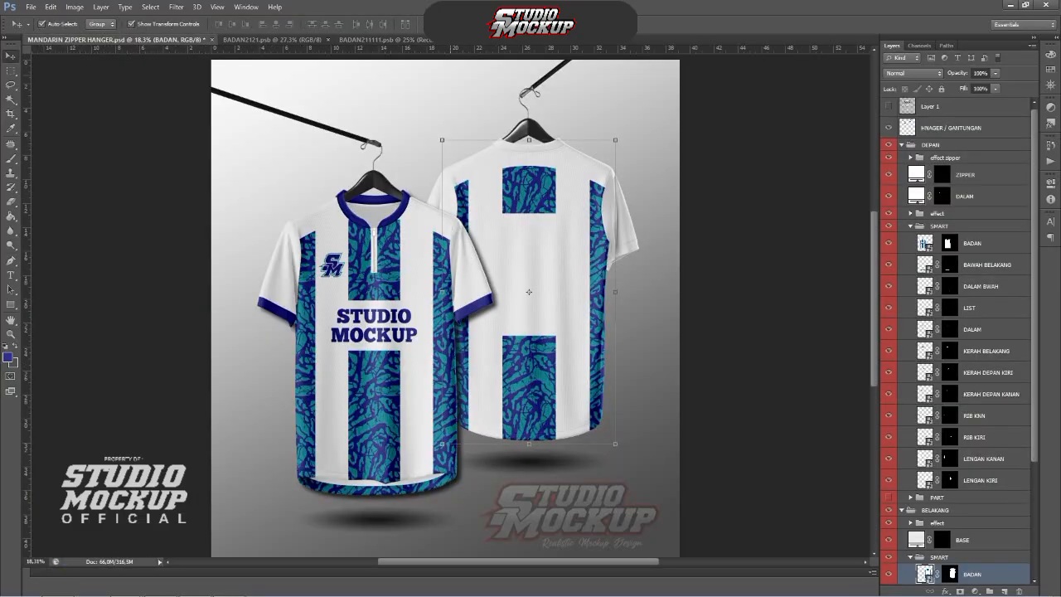
# Step: Move the enlarged white block higher on the back panel, save the smart object and view the mockup
pyautogui.click(378, 40)
pyautogui.scroll(3, 465, 265)
pyautogui.moveTo(484, 214); pyautogui.dragTo(480, 184)
pyautogui.scroll(-2, 481, 184)
pyautogui.hotkey('ctrl', 's')
pyautogui.click(116, 40)
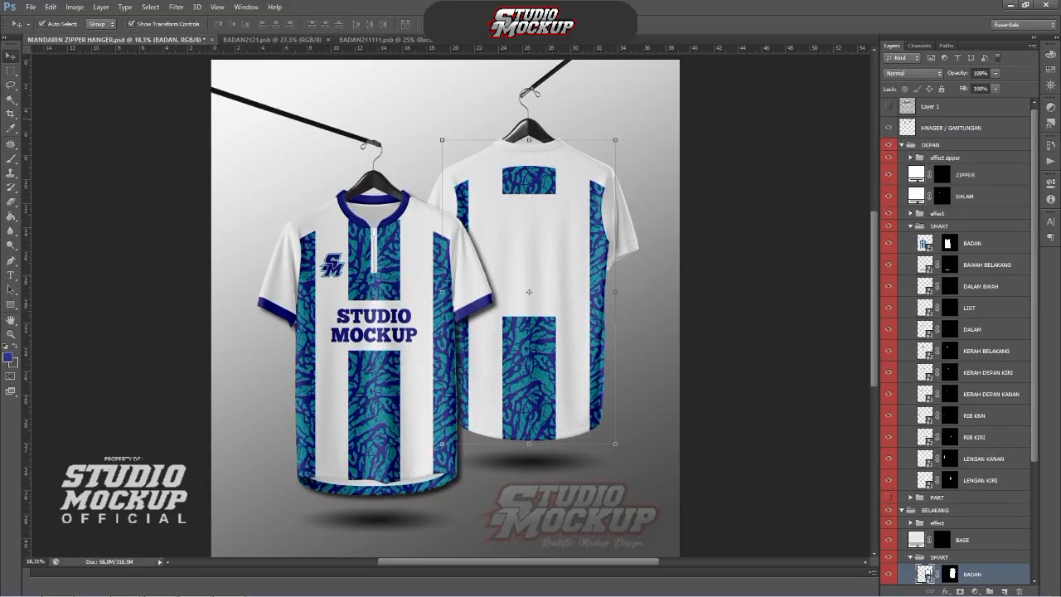
# Step: Extend the white block's lower edge downward to about 120.53% height, save, and check the back shirt in the mockup
pyautogui.click(382, 40)
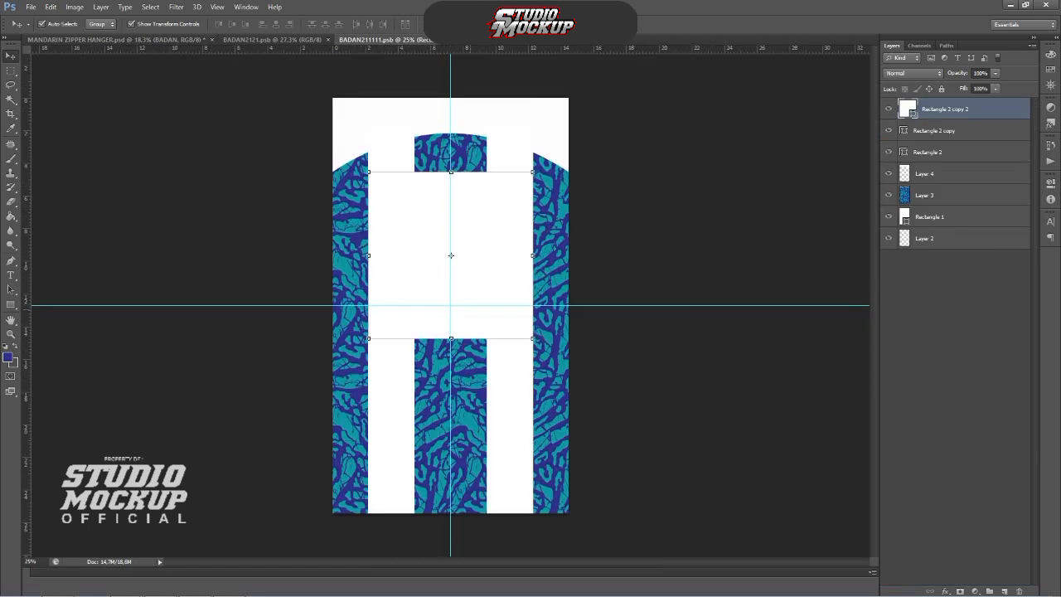
pyautogui.moveTo(451, 338); pyautogui.dragTo(451, 373)
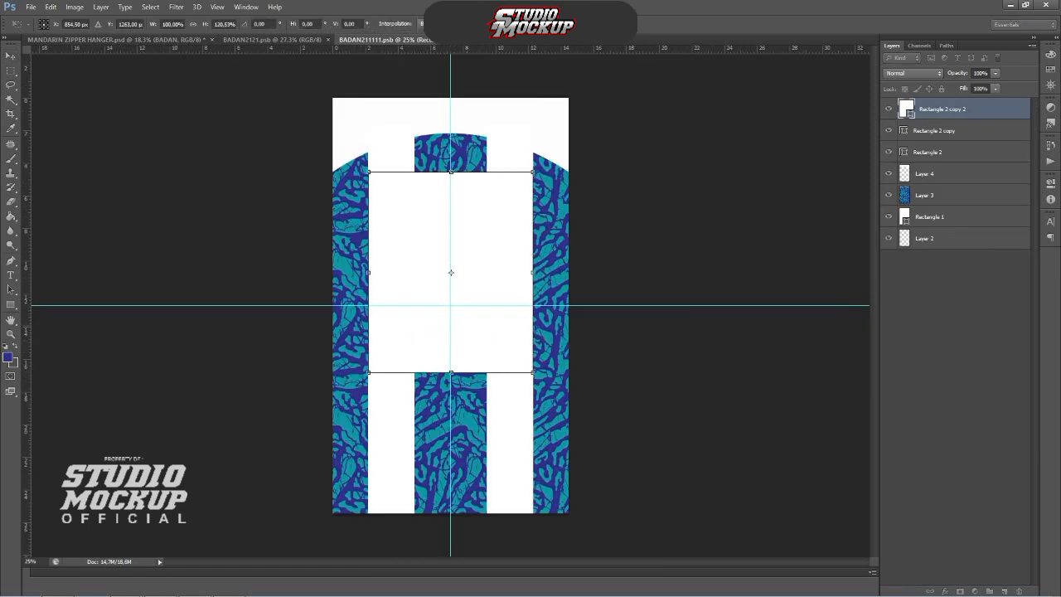
pyautogui.hotkey('ctrl', 's')
pyautogui.press('Return')
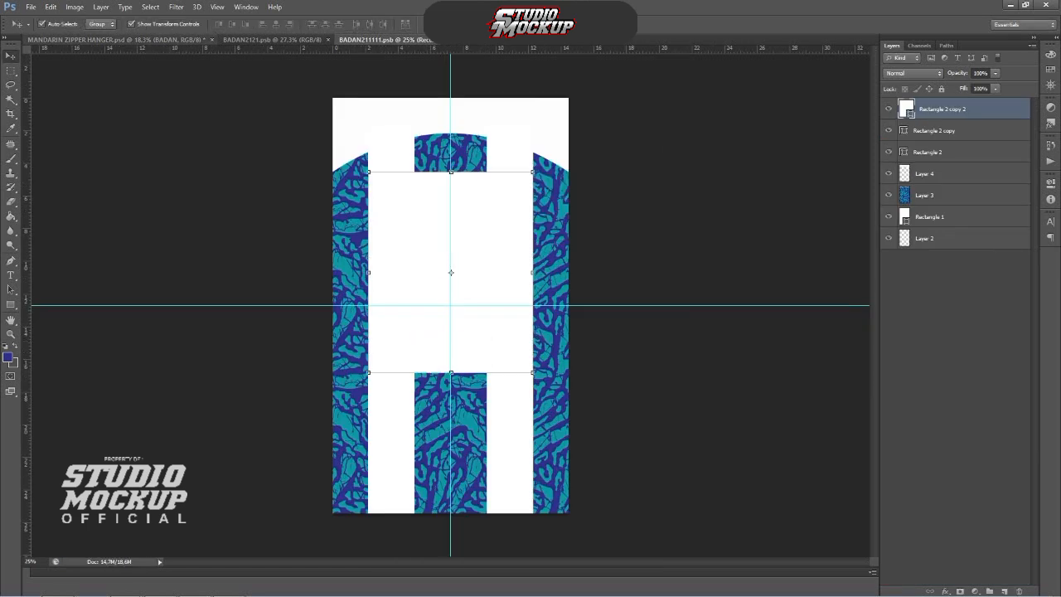
pyautogui.click(116, 39)
pyautogui.scroll(-1, 497, 216)
pyautogui.scroll(1, 415, 165)
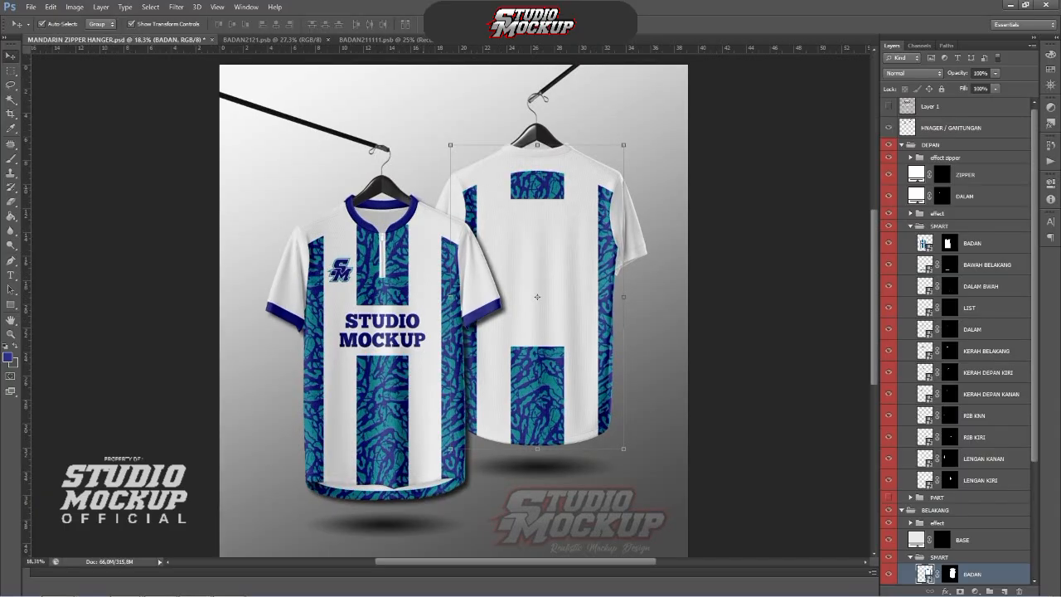
# Step: Open the image file containing the FREE MOCKUP name and number 10 artwork
pyautogui.click(31, 6)
pyautogui.click(50, 27)
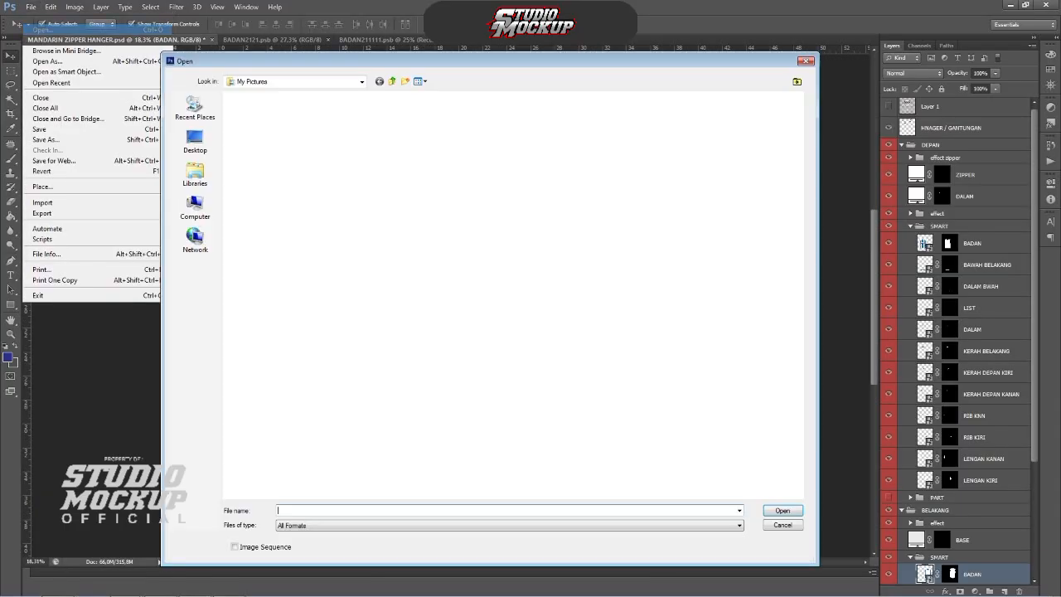
pyautogui.doubleClick(659, 122)
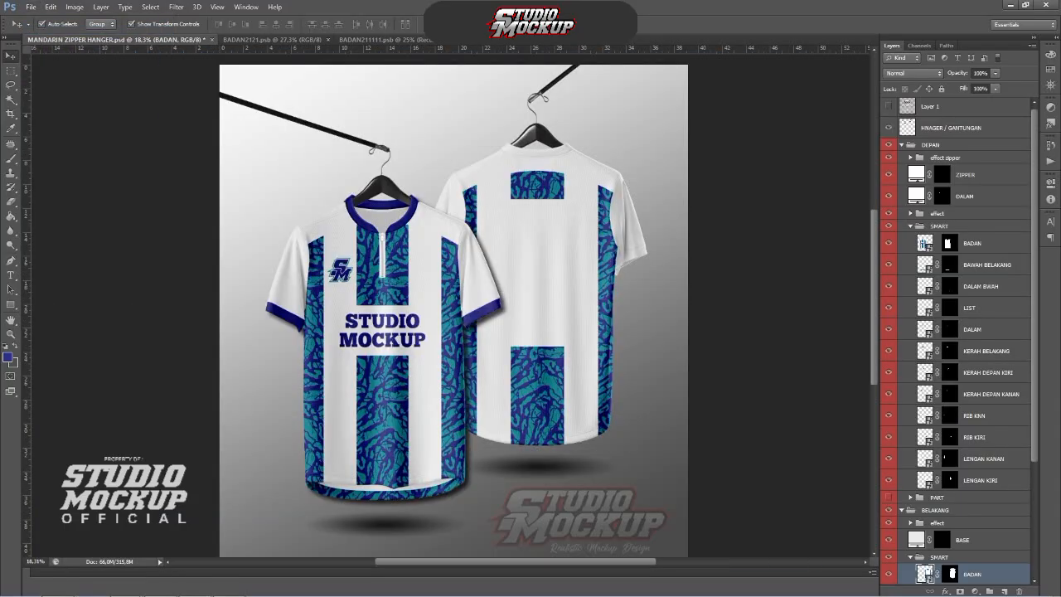
# Step: Copy the FREE MOCKUP 10 artwork into BADAN211111.psb and place it over the white block on the back panel
pyautogui.scroll(2, 508, 239)
pyautogui.moveTo(538, 174); pyautogui.dragTo(471, 64)
pyautogui.scroll(3, 471, 100)
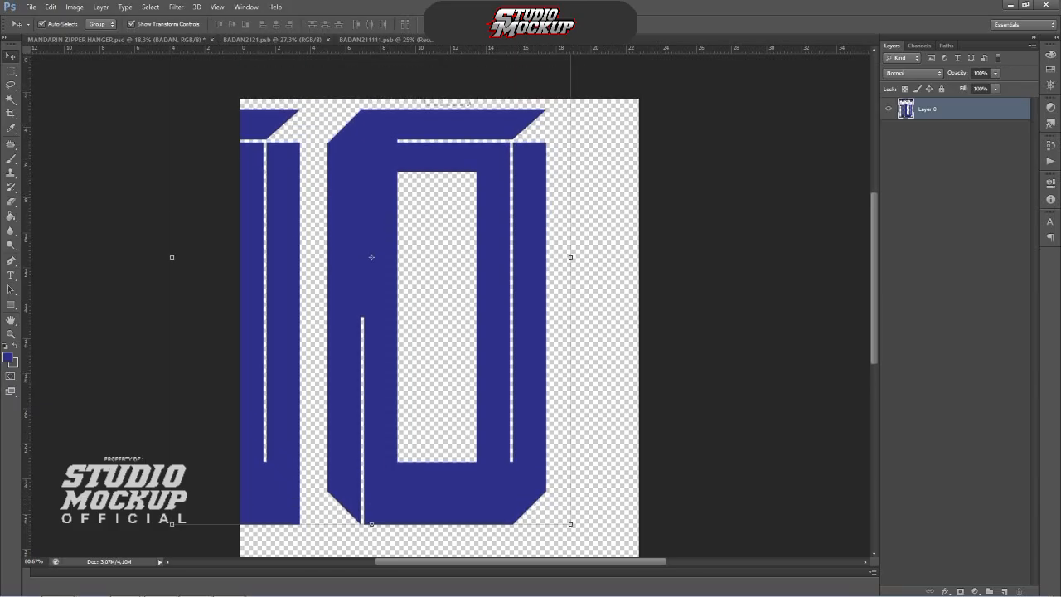
pyautogui.scroll(6, 472, 249)
pyautogui.scroll(-3, 472, 249)
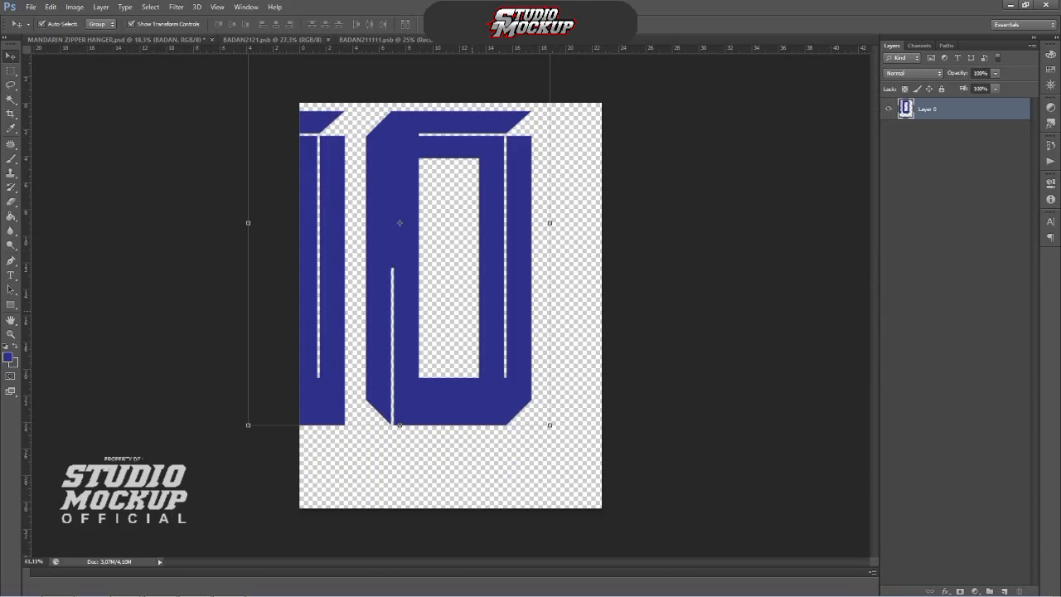
pyautogui.moveTo(512, 328); pyautogui.dragTo(454, 73)
pyautogui.moveTo(400, 40); pyautogui.dragTo(457, 298)
pyautogui.scroll(2, 513, 265)
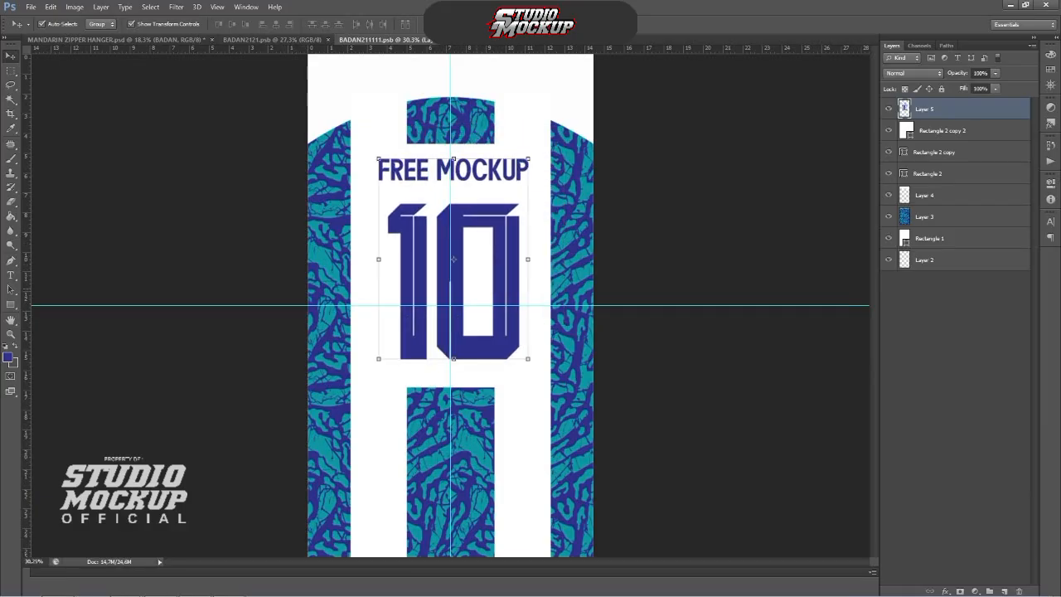
# Step: Scale down the FREE MOCKUP 10 artwork on the back panel, save BADAN211111.psb and check the mockup
pyautogui.hotkey('ctrl', 't')
pyautogui.moveTo(529, 158); pyautogui.dragTo(518, 171)
pyautogui.hotkey('ctrl', 's')
pyautogui.press('Return')
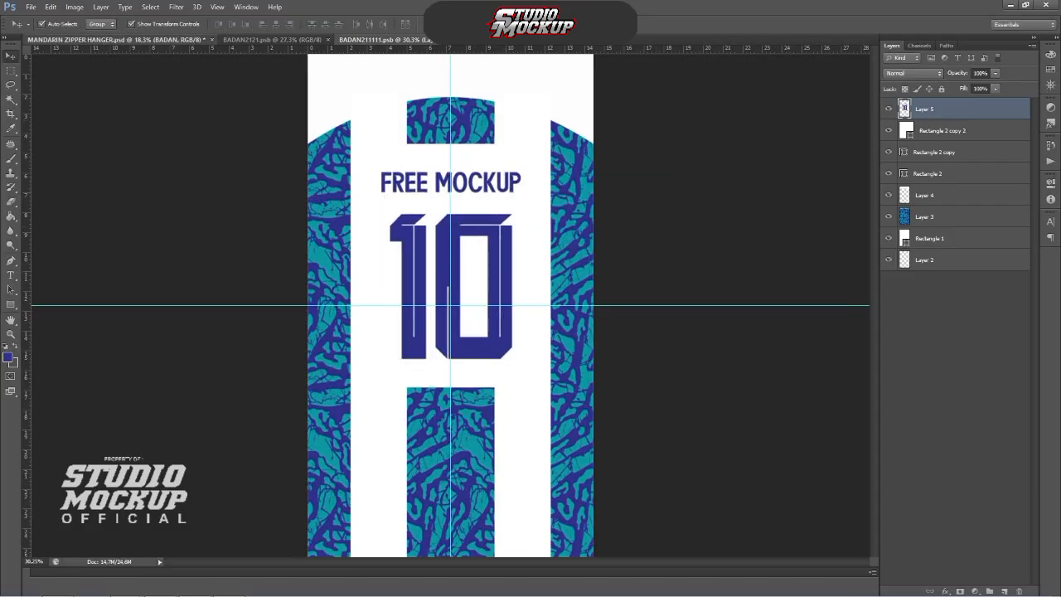
pyautogui.hotkey('ctrl', 'Tab')
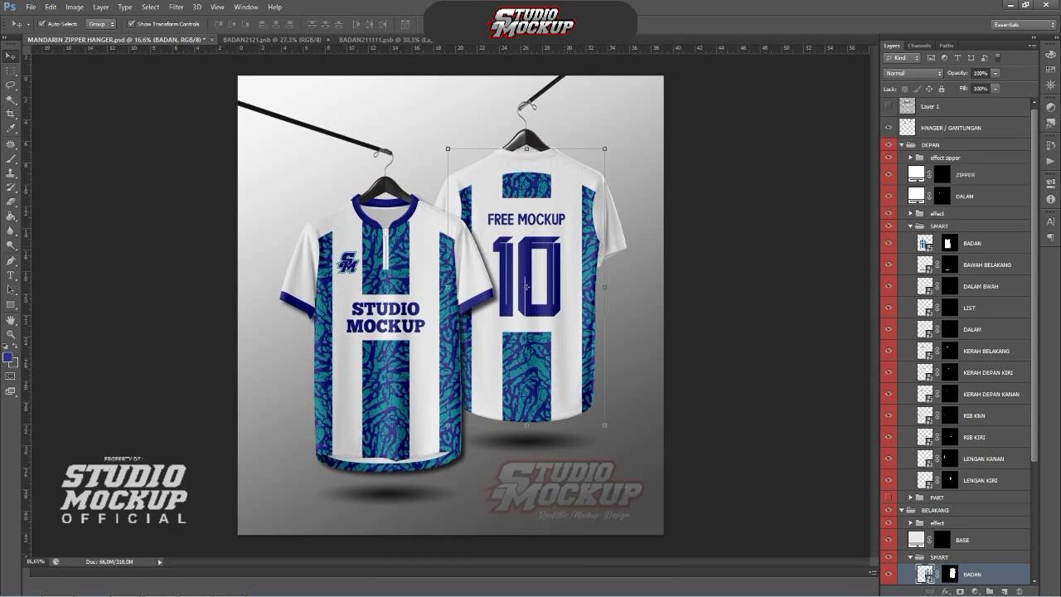
pyautogui.scroll(3, 549, 251)
pyautogui.scroll(-2, 549, 250)
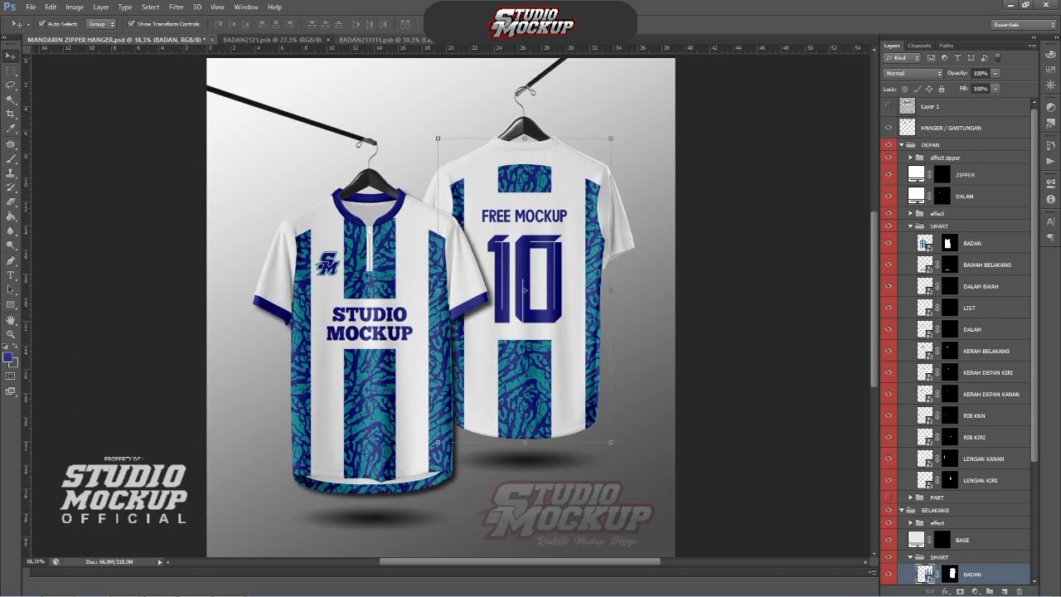
# Step: Move the FREE MOCKUP 10 artwork slightly higher within the white block in BADAN211111.psb
pyautogui.click(385, 39)
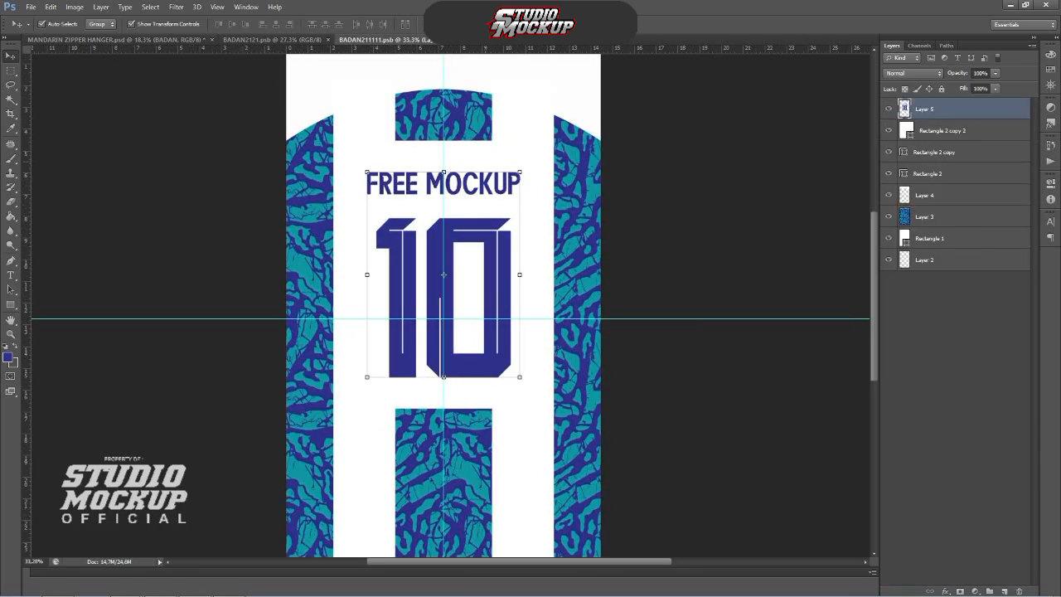
pyautogui.scroll(1, 485, 182)
pyautogui.moveTo(485, 182); pyautogui.dragTo(485, 172)
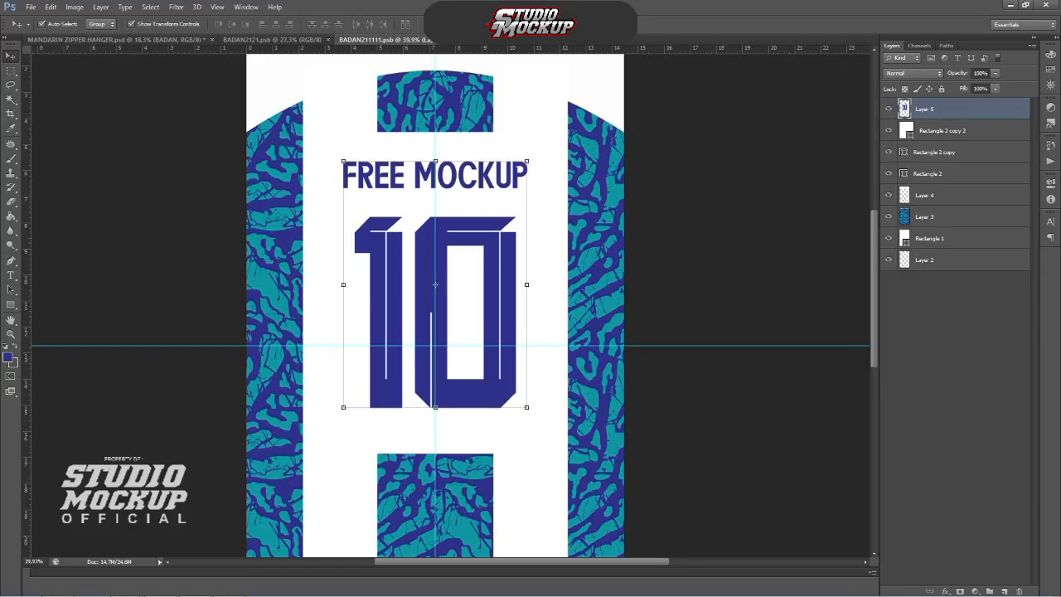
# Step: Move the artwork and the white block together higher on the back panel, save, and view the result in the mockup
pyautogui.keyDown('shift'); pyautogui.click(942, 130); pyautogui.keyUp('shift')
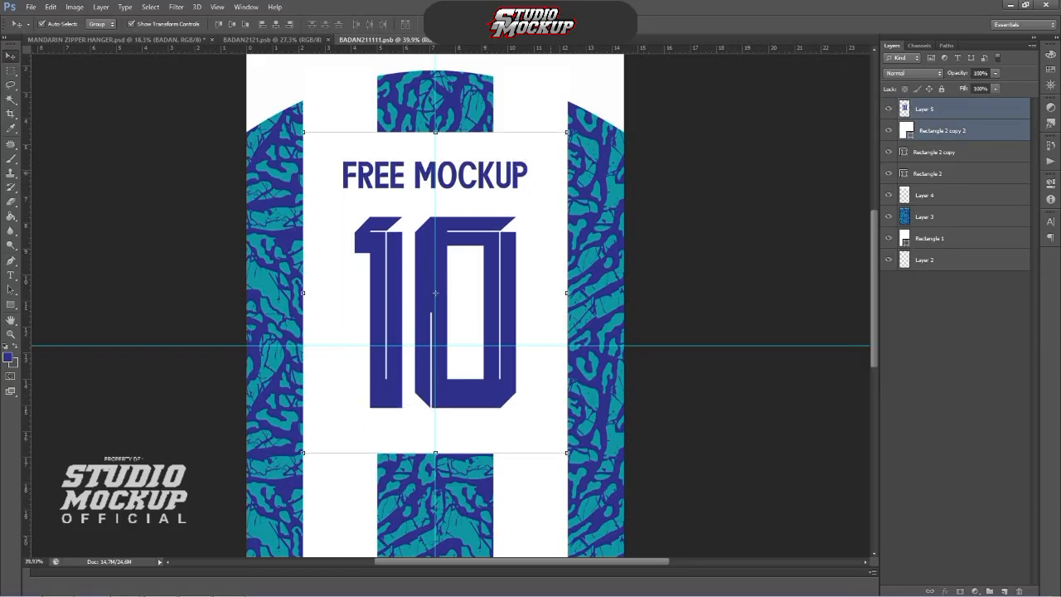
pyautogui.hotkey('ctrl', 't')
pyautogui.scroll(1, 502, 138)
pyautogui.moveTo(501, 138); pyautogui.dragTo(502, 119)
pyautogui.scroll(-1, 501, 120)
pyautogui.hotkey('ctrl', 's')
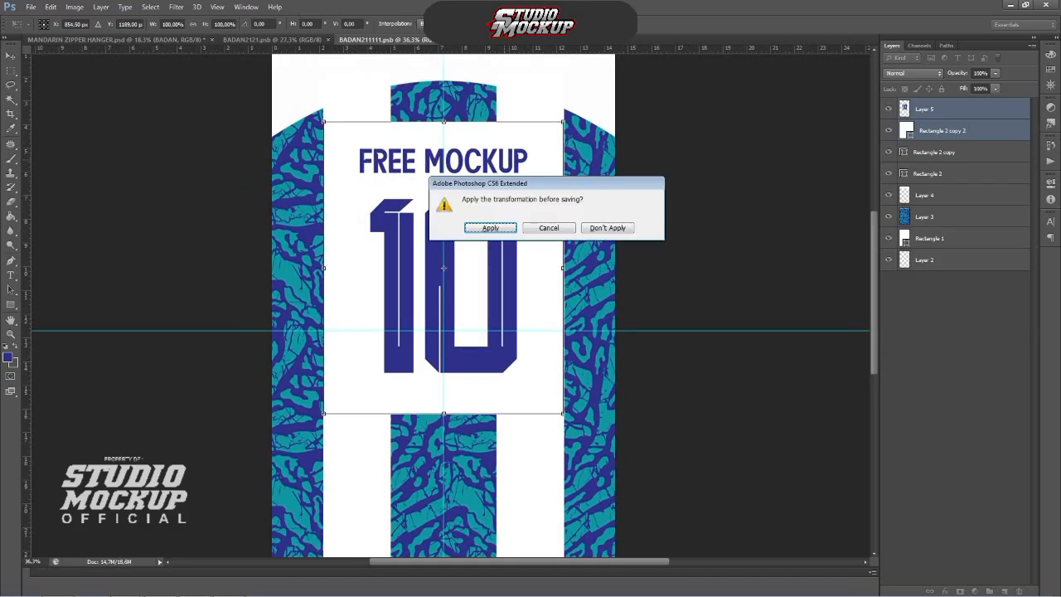
pyautogui.press('Return')
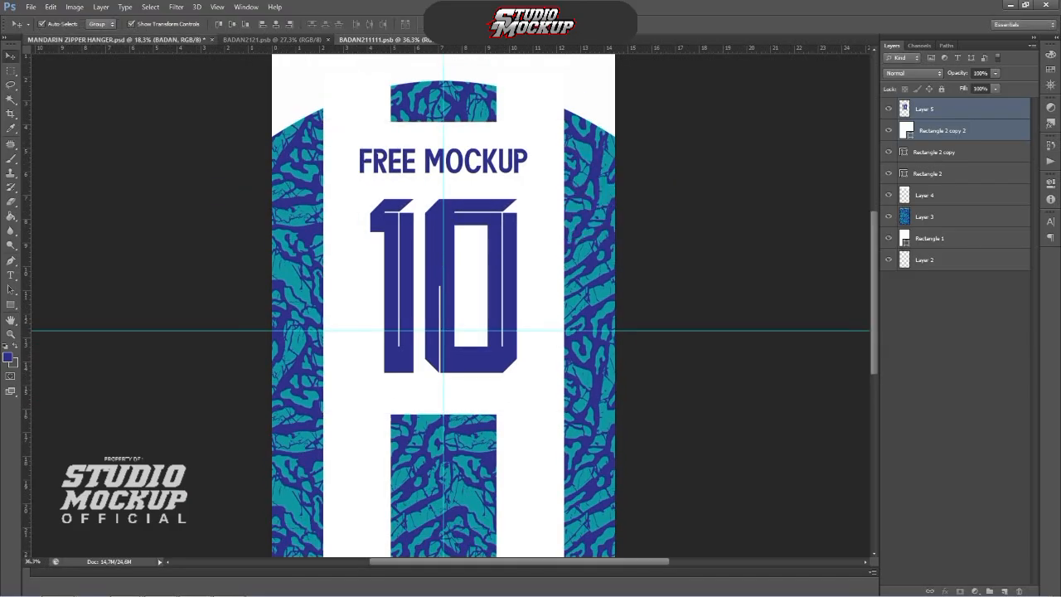
pyautogui.hotkey('ctrl', 'Tab')
pyautogui.scroll(-2, 441, 308)
pyautogui.click(188, 315)
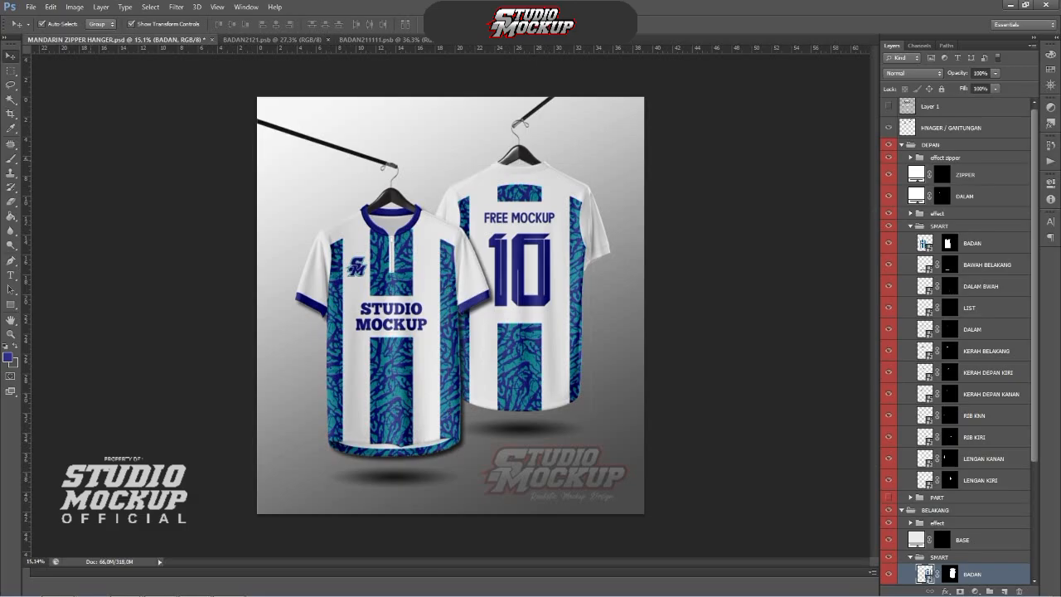
pyautogui.scroll(1, 440, 307)
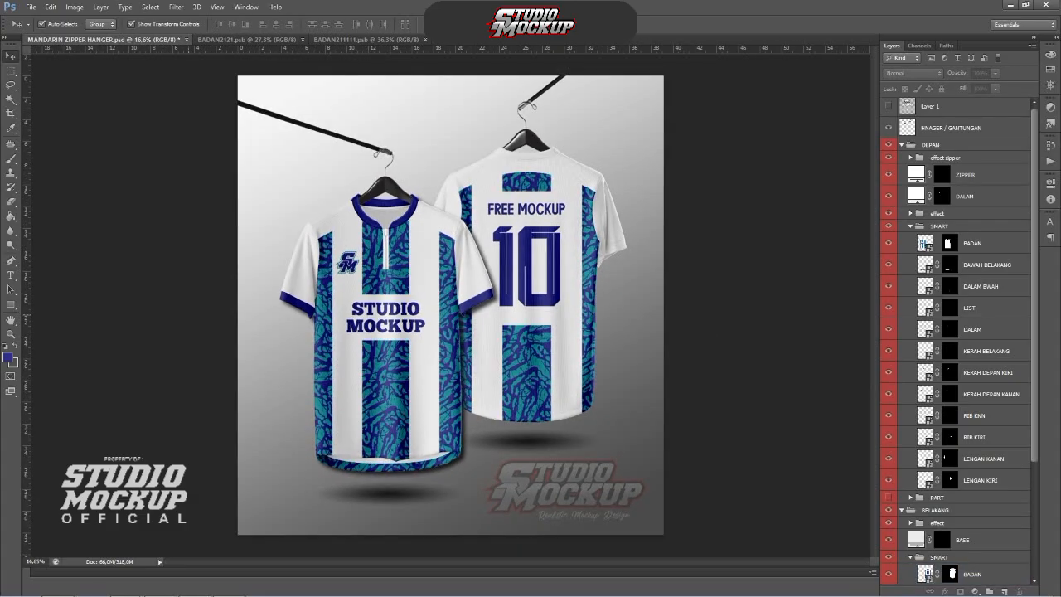
# Step: Recolour the back shirt's KERAH collar smart object to dark blue #2f318b and check it in the mockup
pyautogui.scroll(-3, 957, 331)
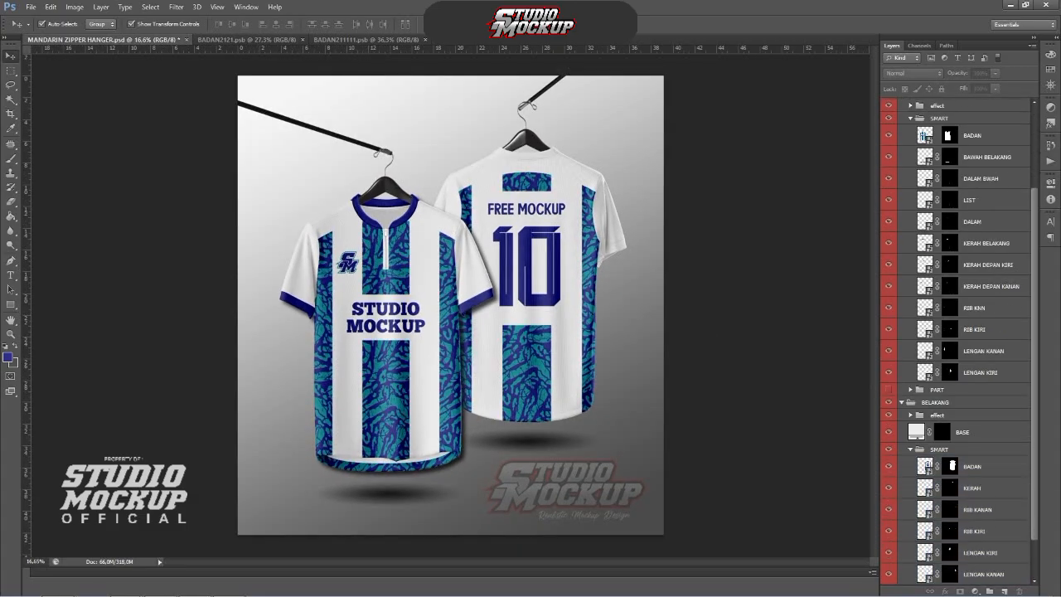
pyautogui.doubleClick(925, 488)
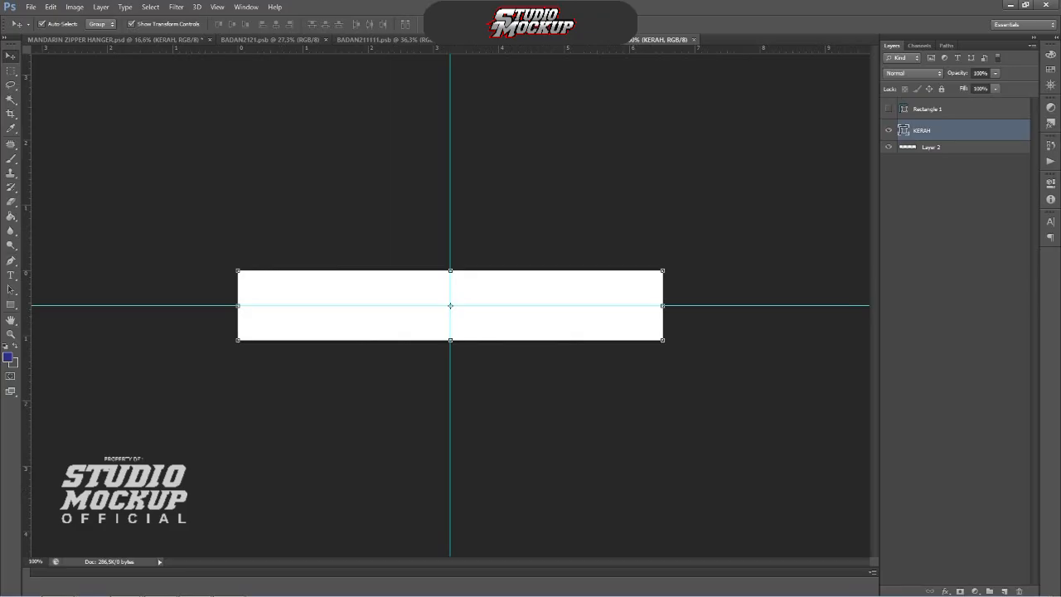
pyautogui.doubleClick(904, 130)
pyautogui.click(8, 357)
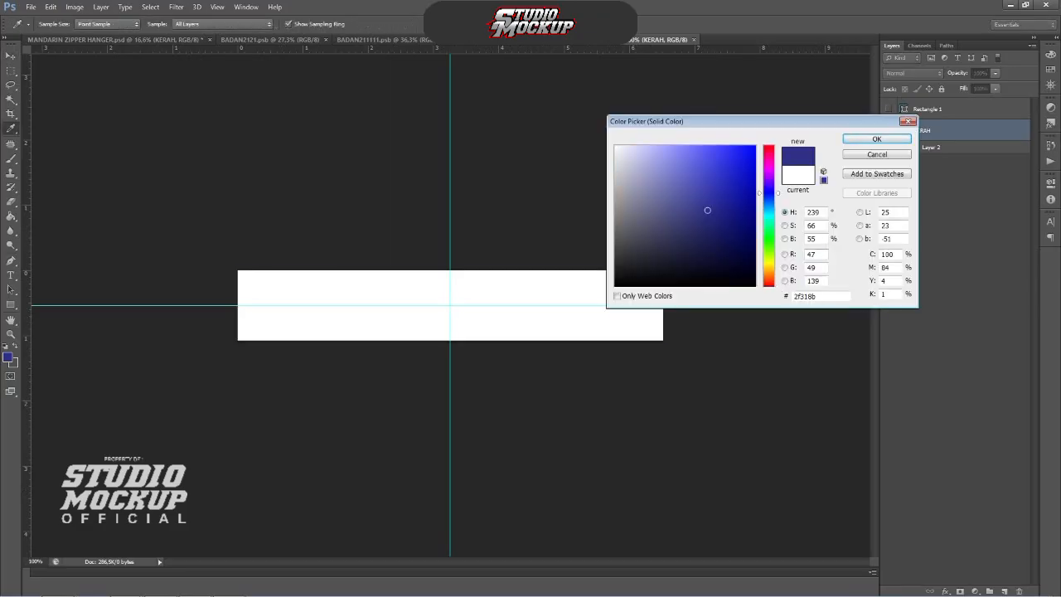
pyautogui.press('Return')
pyautogui.press('v')
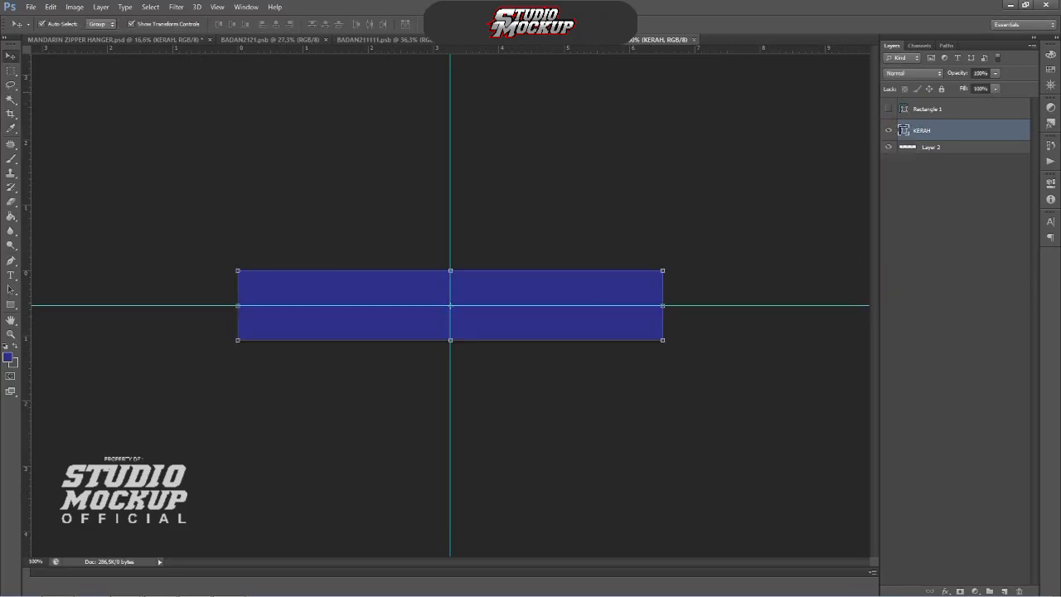
pyautogui.click(116, 39)
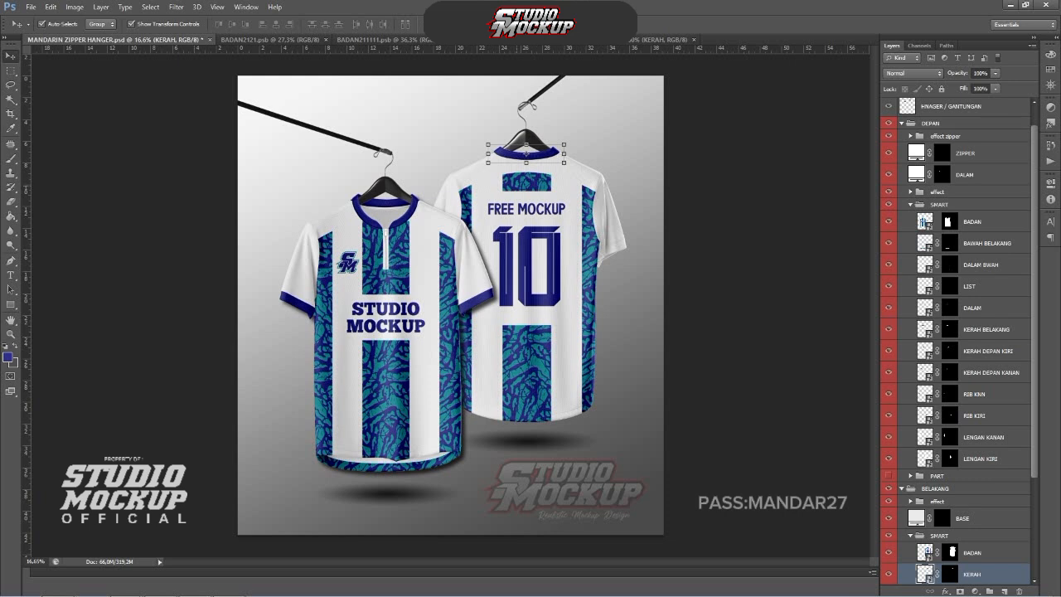
pyautogui.scroll(1, 522, 162)
# Step: Open the back shirt's RIB KANAN cuff smart object and recolour its fill to dark blue #2f318b
pyautogui.click(435, 220)
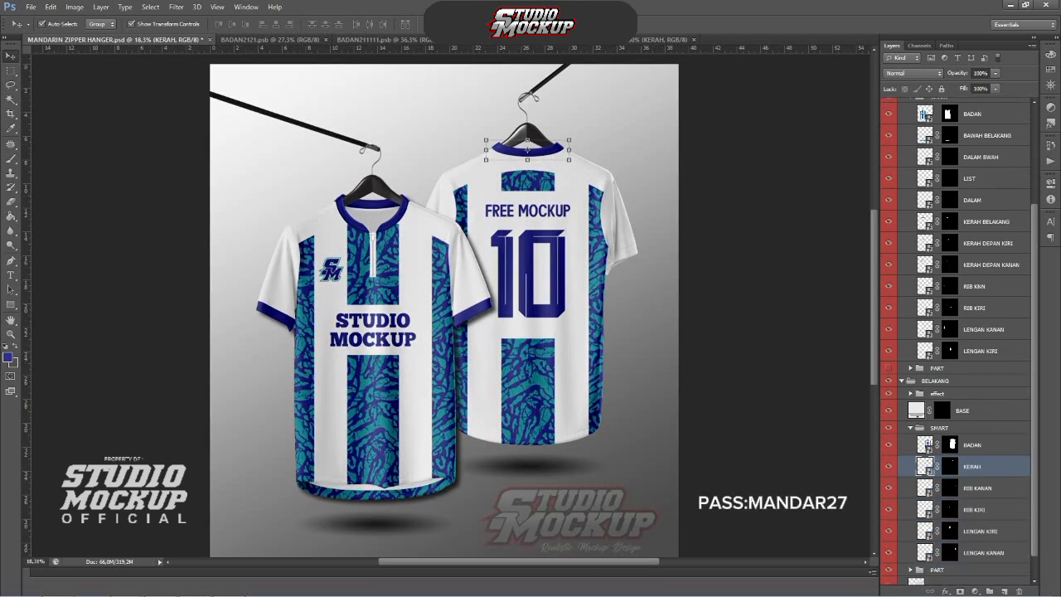
pyautogui.click(618, 257)
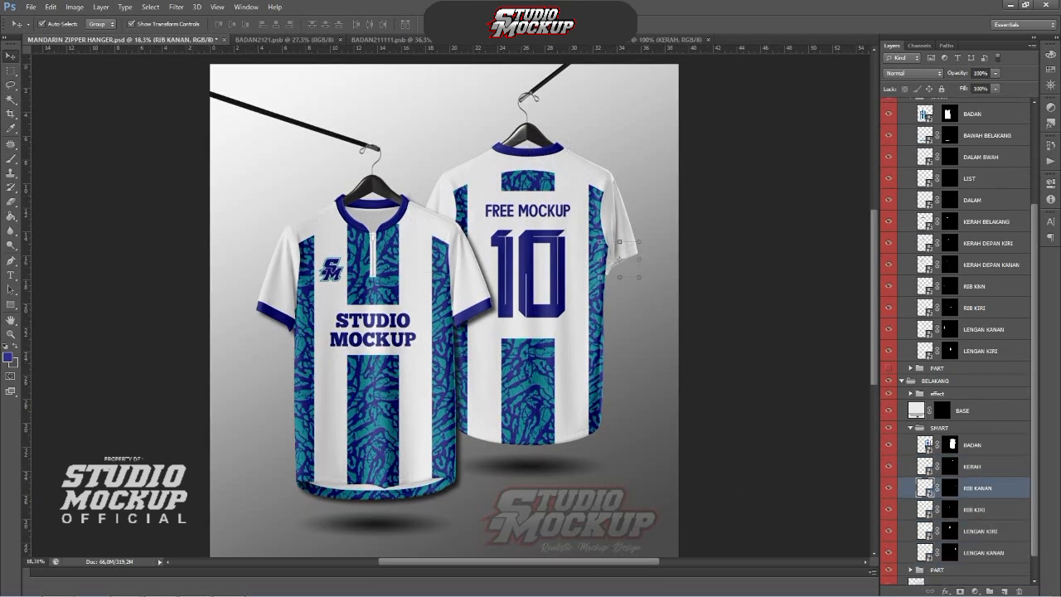
pyautogui.doubleClick(617, 257)
pyautogui.doubleClick(904, 130)
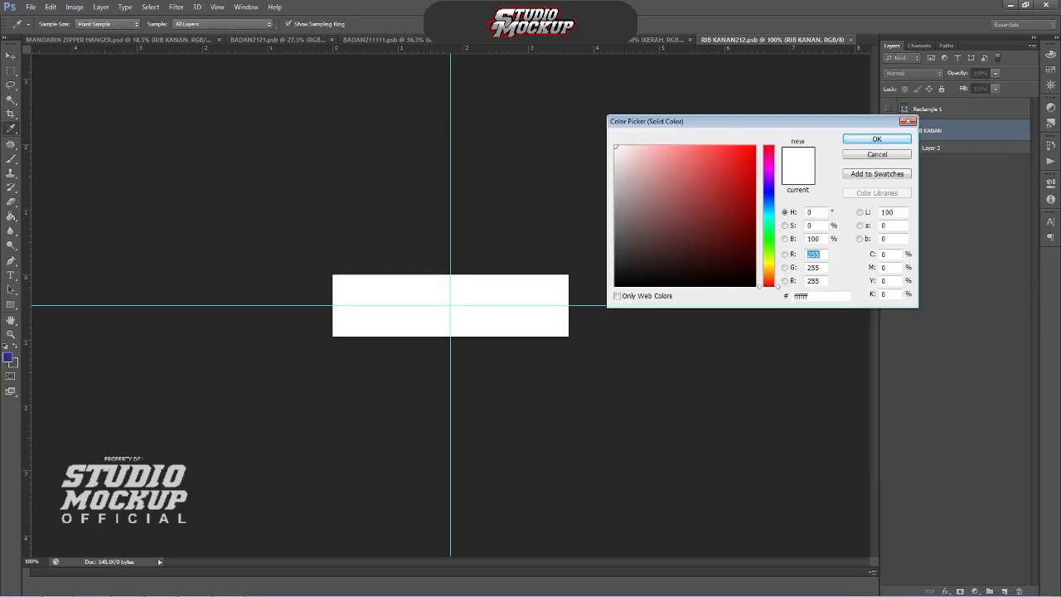
pyautogui.click(8, 357)
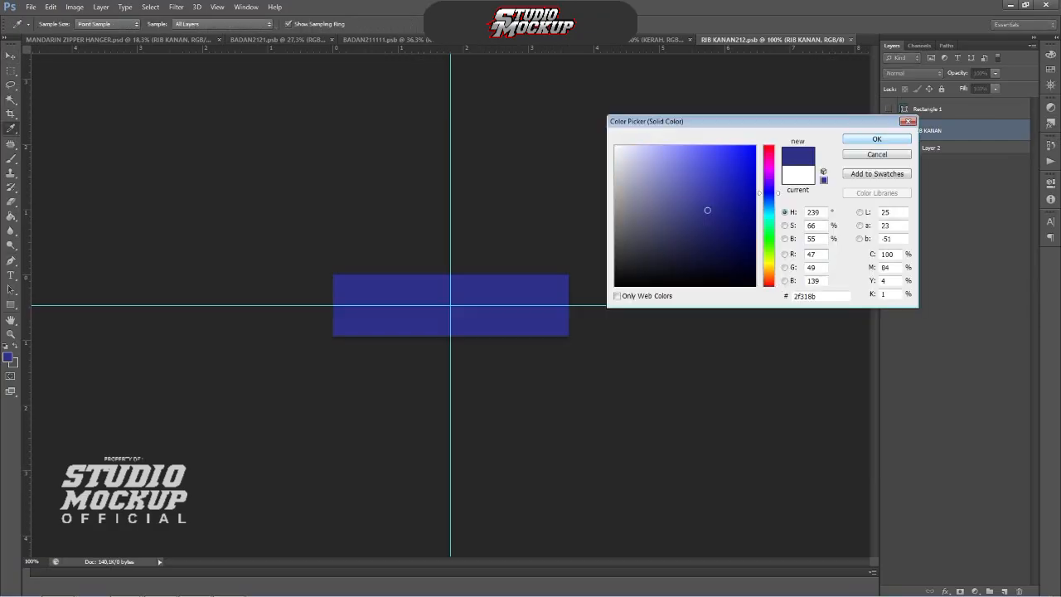
pyautogui.click(876, 138)
# Step: Close the cuff smart object with its changes saved, along with 6.png and the other open smart object documents
pyautogui.hotkey('ctrl', 'w')
pyautogui.press('Return')
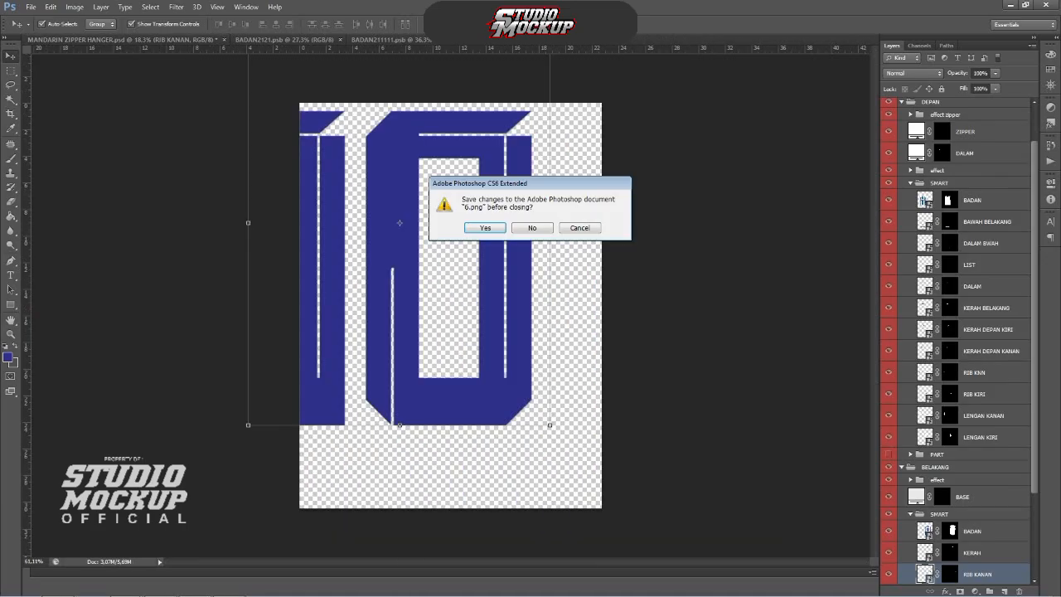
pyautogui.press('Return')
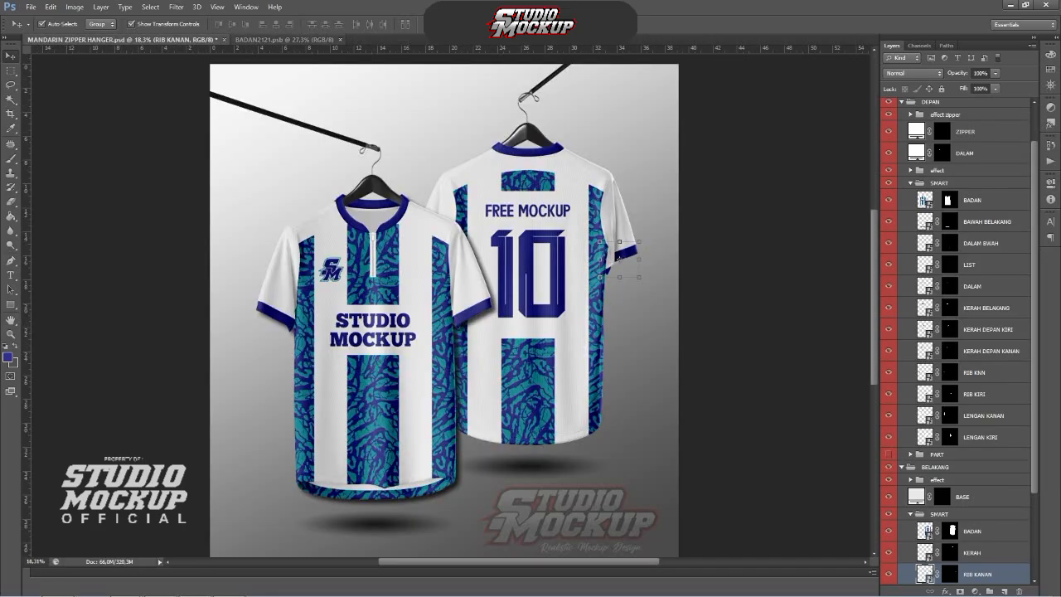
pyautogui.click(340, 40)
pyautogui.scroll(-2, 518, 191)
pyautogui.scroll(1, 519, 191)
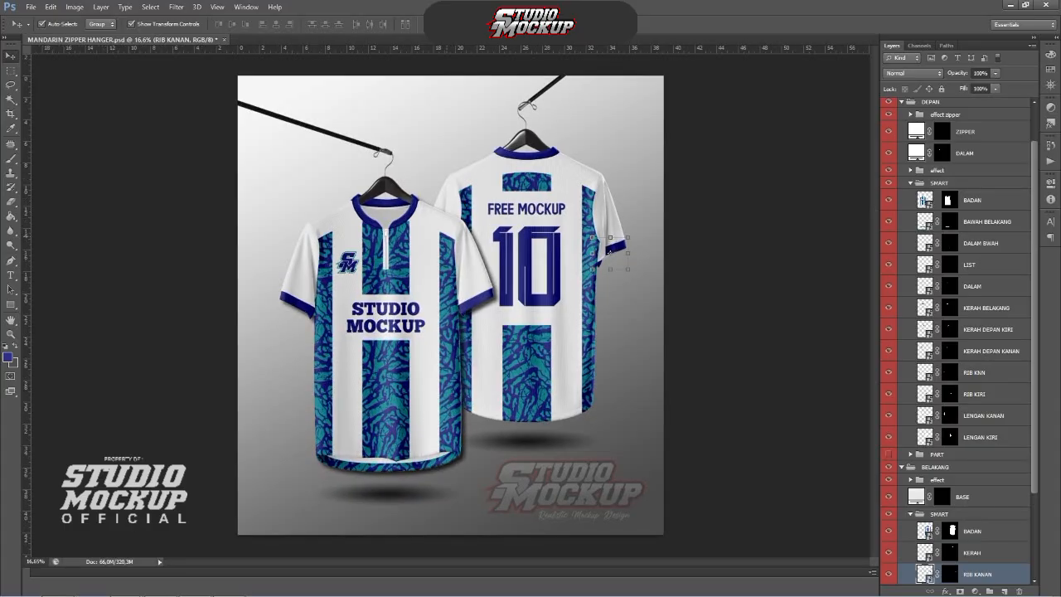
# Step: Deselect the cuff layer and save MANDARIN ZIPPER HANGER.psd
pyautogui.click(686, 193)
pyautogui.scroll(1, 687, 193)
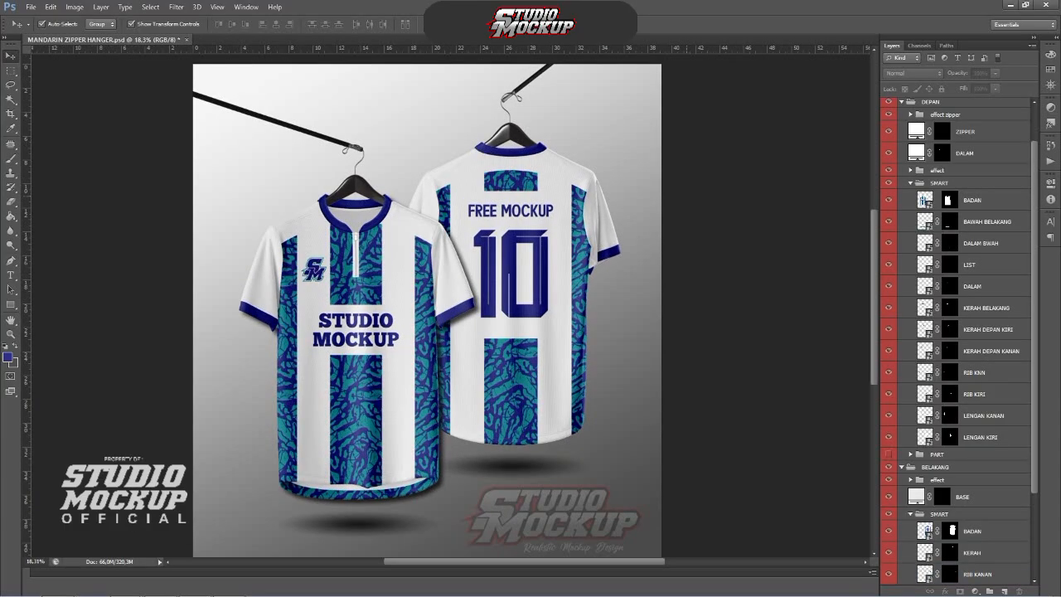
pyautogui.hotkey('ctrl', 's')
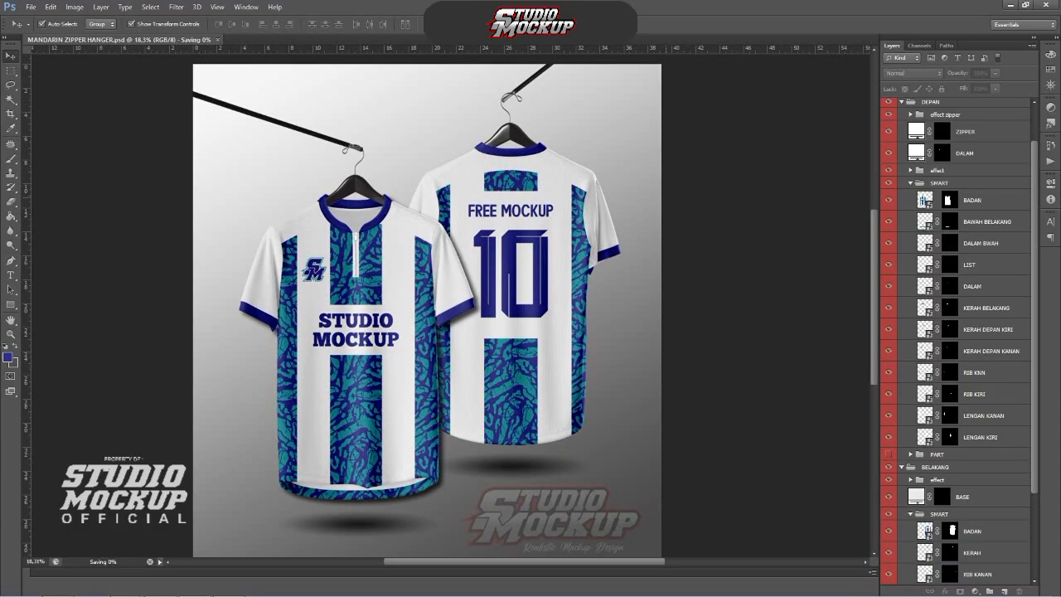
# Step: Examine the finished jersey up close, including the chest logo, zipper, fabric texture, back name and number, and the overall mockup
pyautogui.scroll(11, 294, 272)
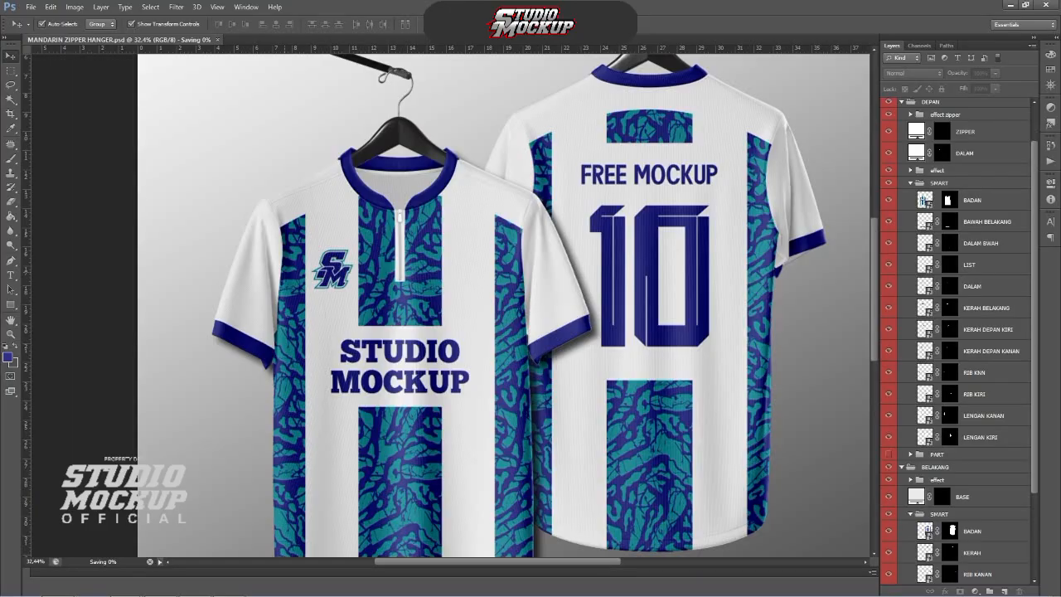
pyautogui.scroll(3, 312, 259)
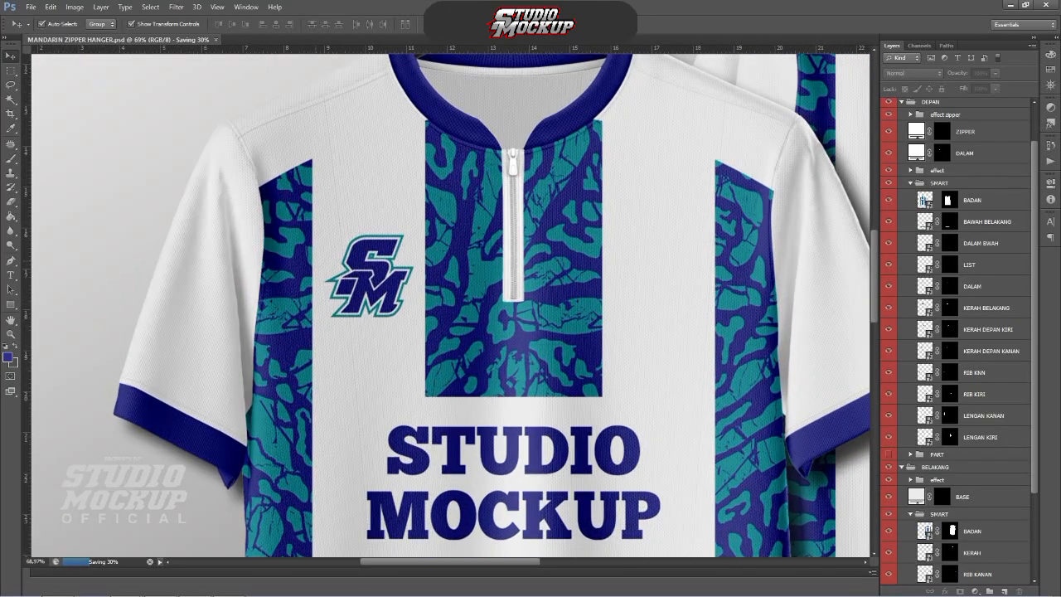
pyautogui.scroll(8, 313, 254)
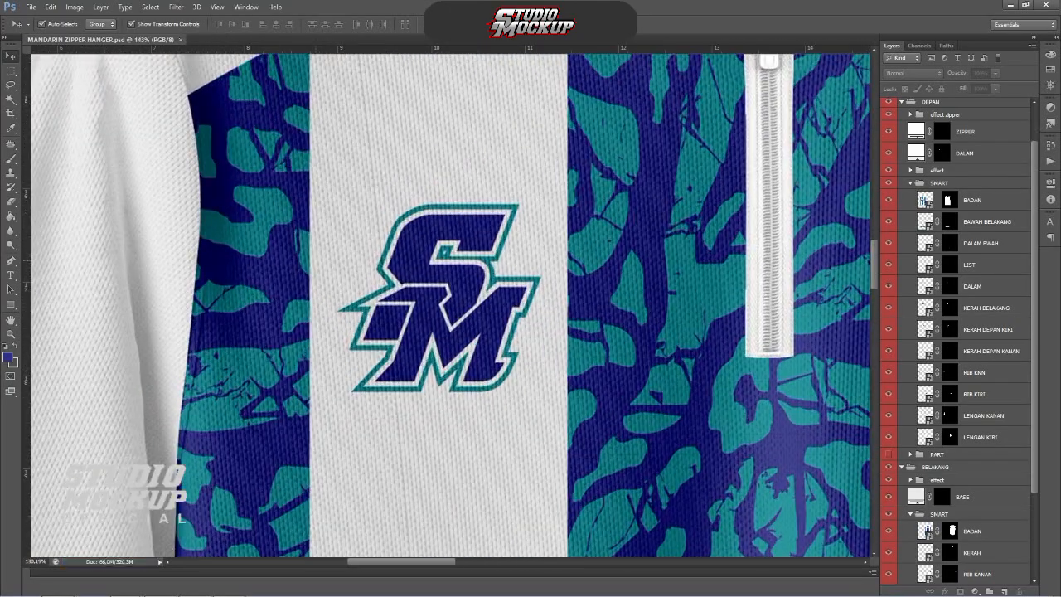
pyautogui.scroll(-16, 317, 267)
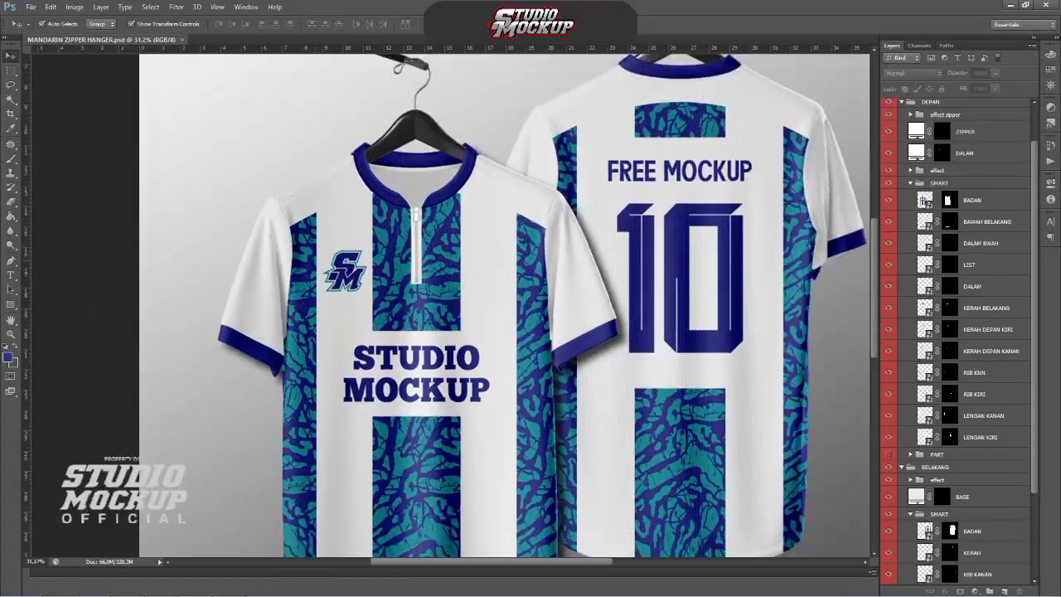
pyautogui.scroll(8, 779, 179)
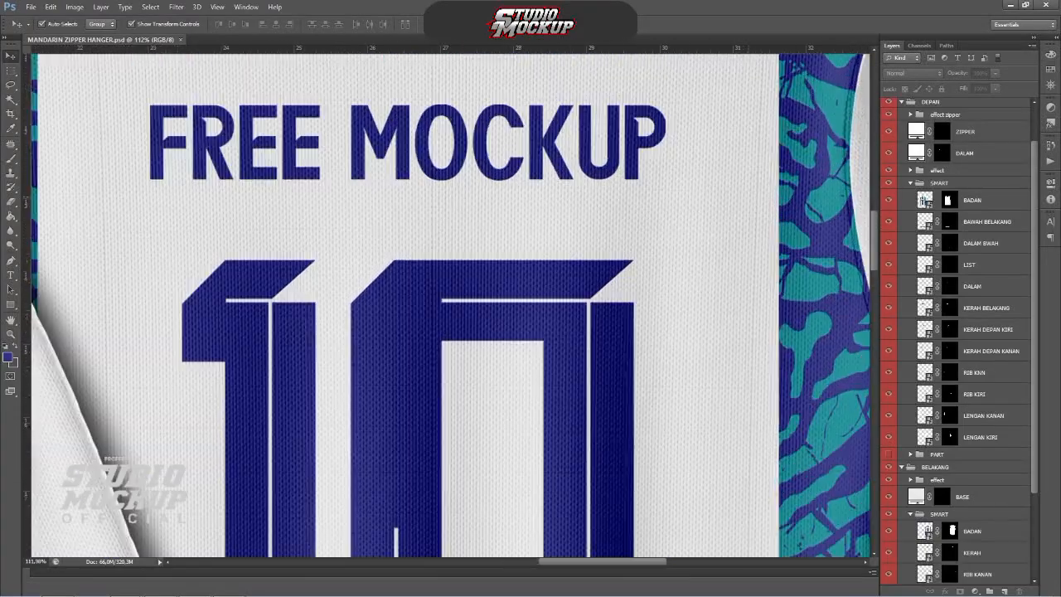
pyautogui.scroll(4, 746, 192)
pyautogui.scroll(-9, 607, 191)
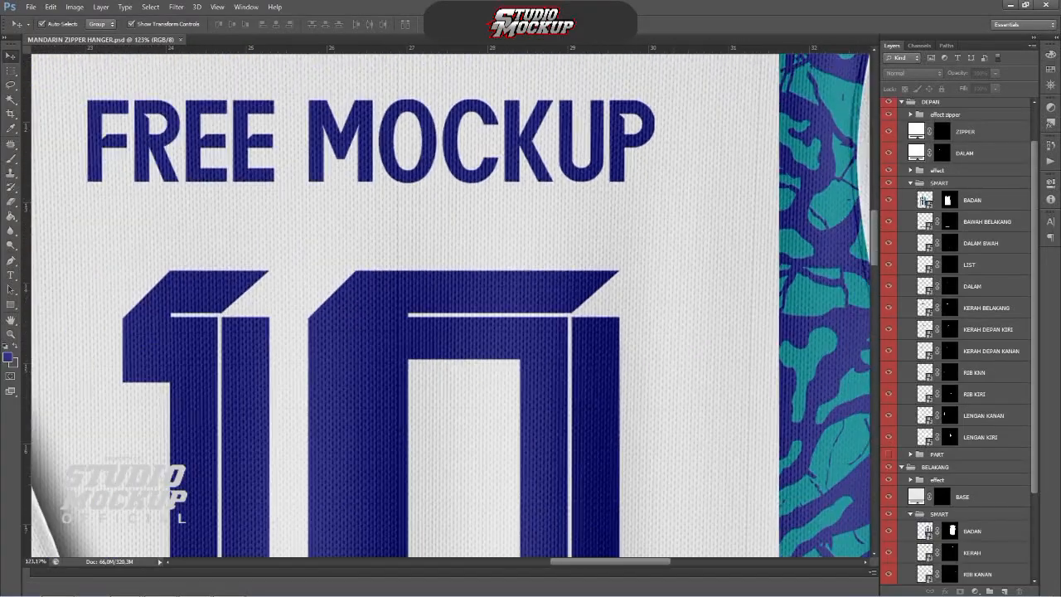
pyautogui.scroll(-4, 568, 188)
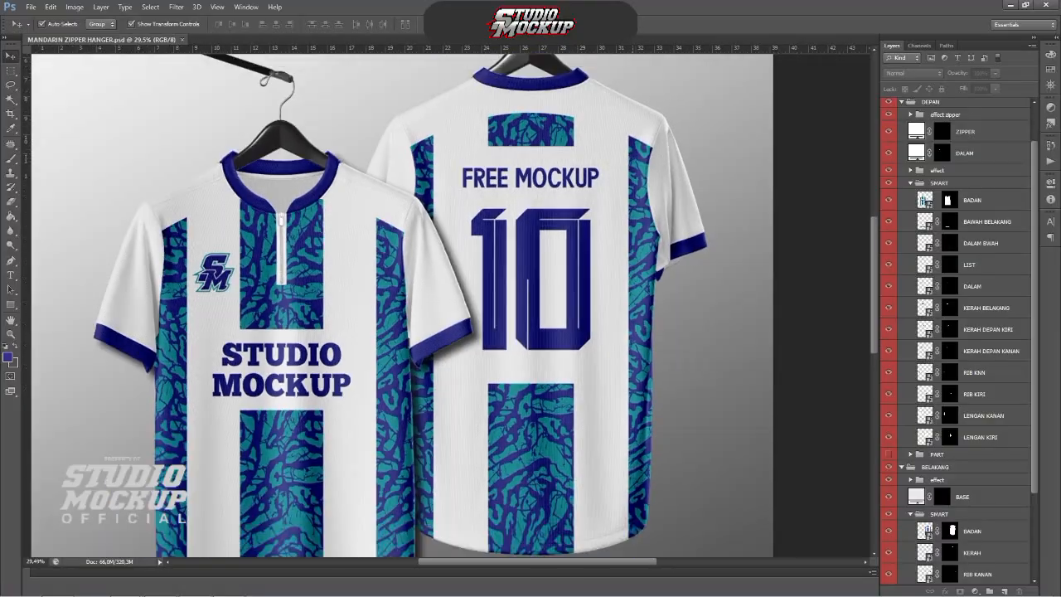
pyautogui.scroll(-1, 454, 305)
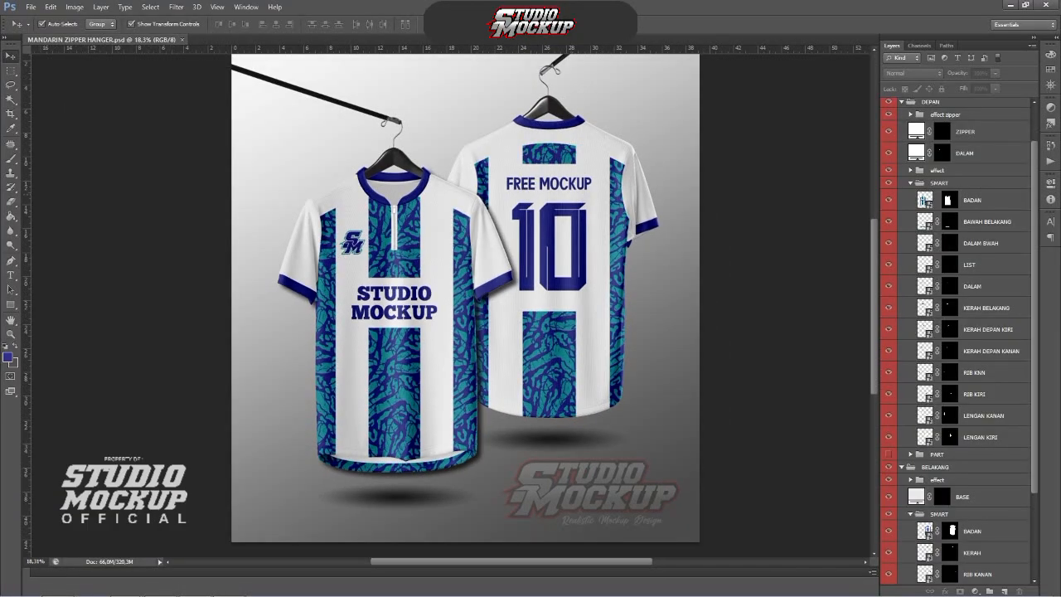